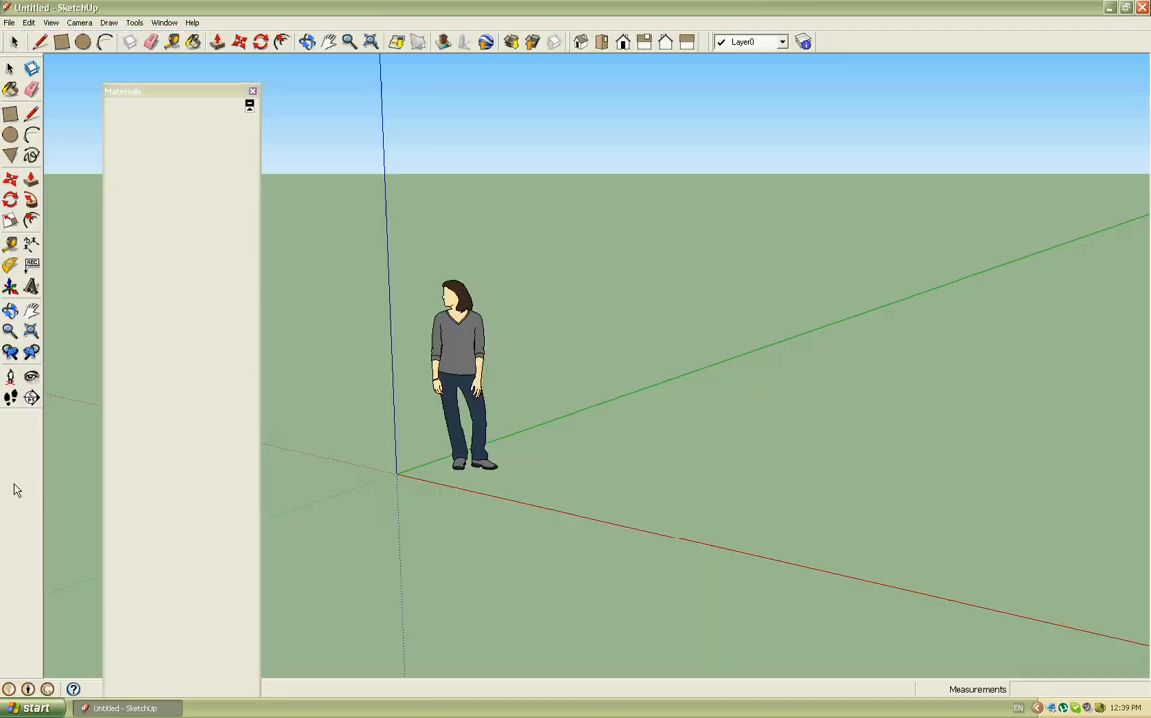
# Close the Materials window and delete the standing person figure near the origin.
pyautogui.click(253, 91)
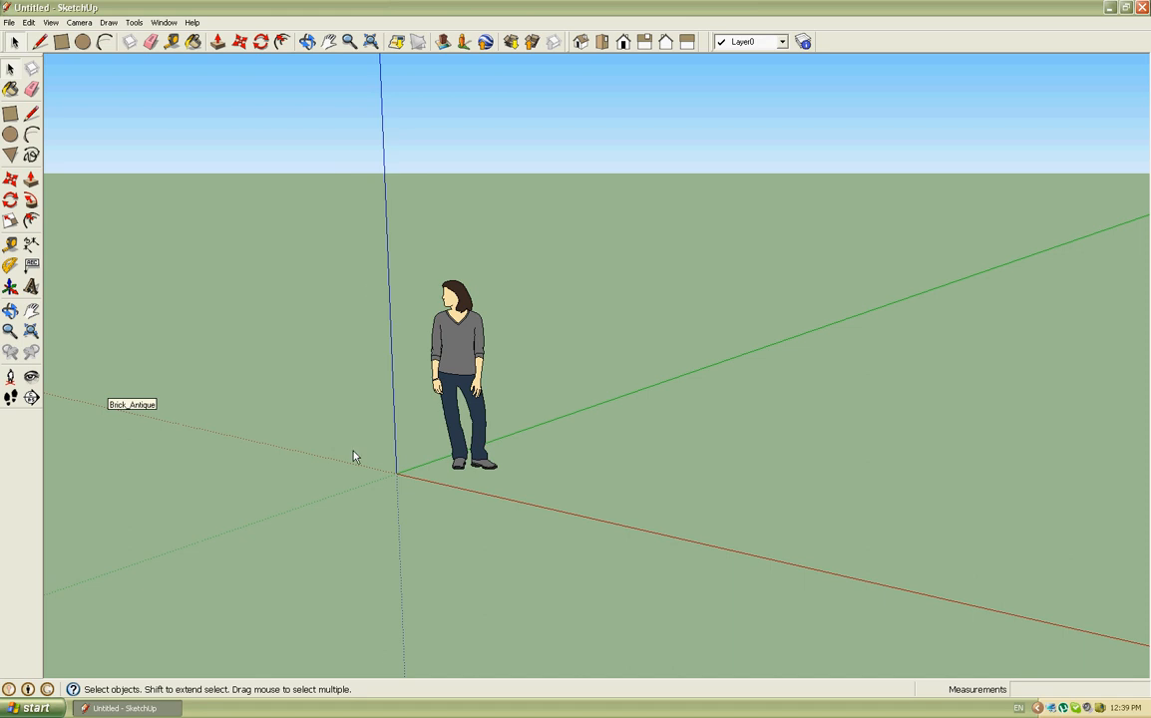
pyautogui.scroll(-2, 353, 461)
pyautogui.scroll(-1, 335, 435)
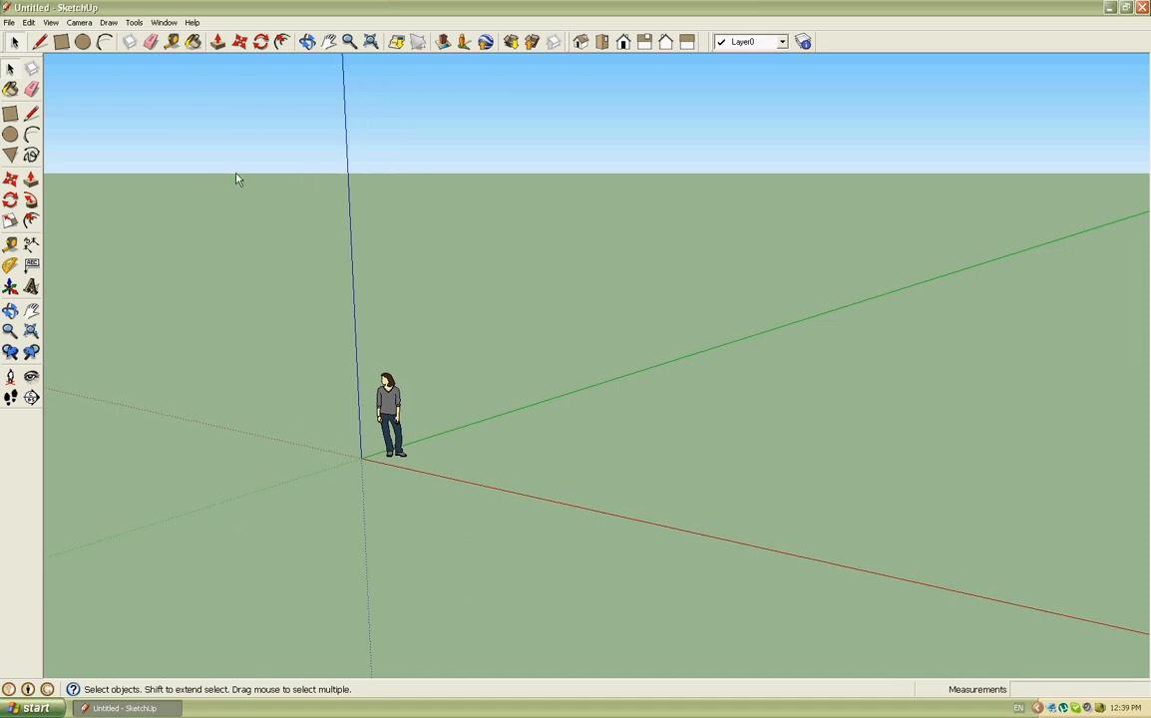
pyautogui.moveTo(280, 161); pyautogui.dragTo(521, 426, button='middle')
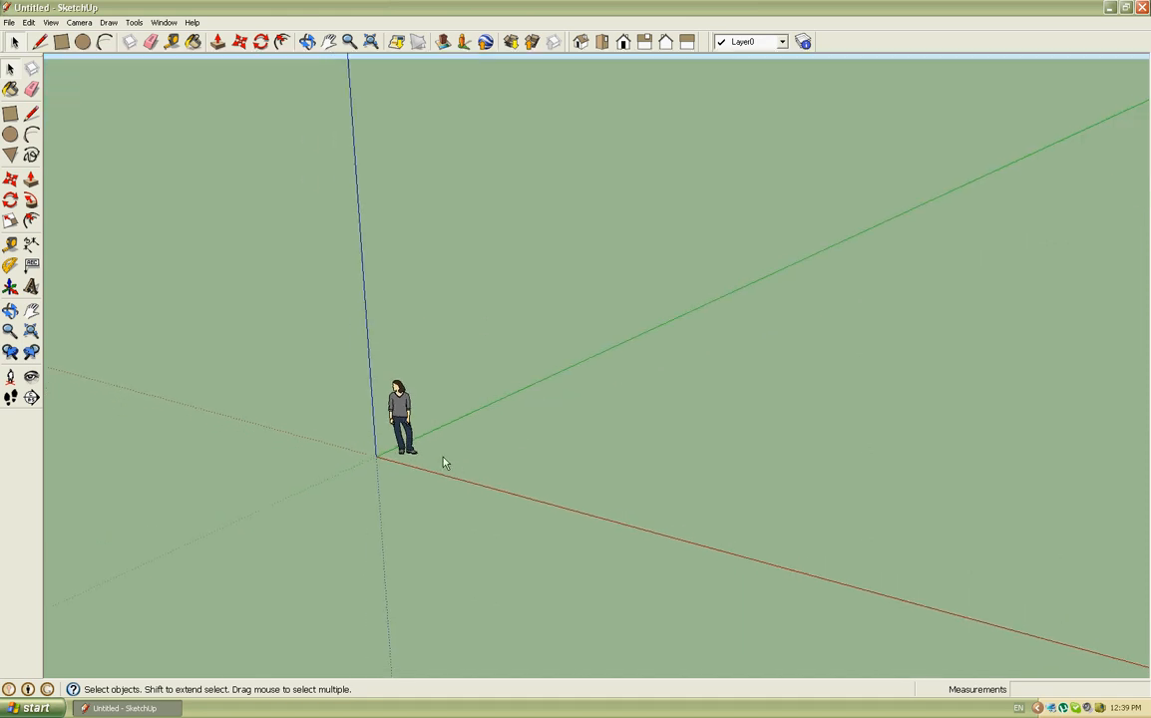
pyautogui.scroll(2, 399, 439)
pyautogui.click(382, 398)
pyautogui.moveTo(408, 436); pyautogui.dragTo(550, 398, button='middle')
pyautogui.scroll(1, 424, 398)
pyautogui.scroll(-1, 423, 402)
pyautogui.press('Delete')
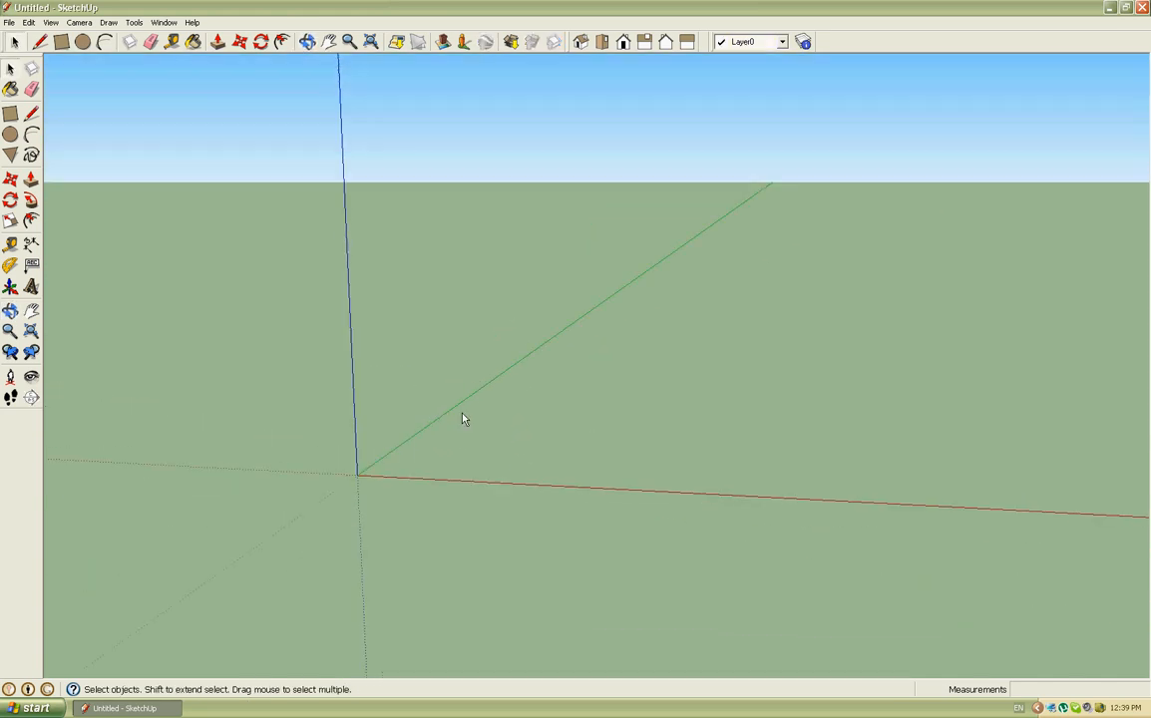
# Undock the Large Tool Set toolbar, then hide it.
pyautogui.moveTo(465, 419); pyautogui.dragTo(265, 351, button='middle')
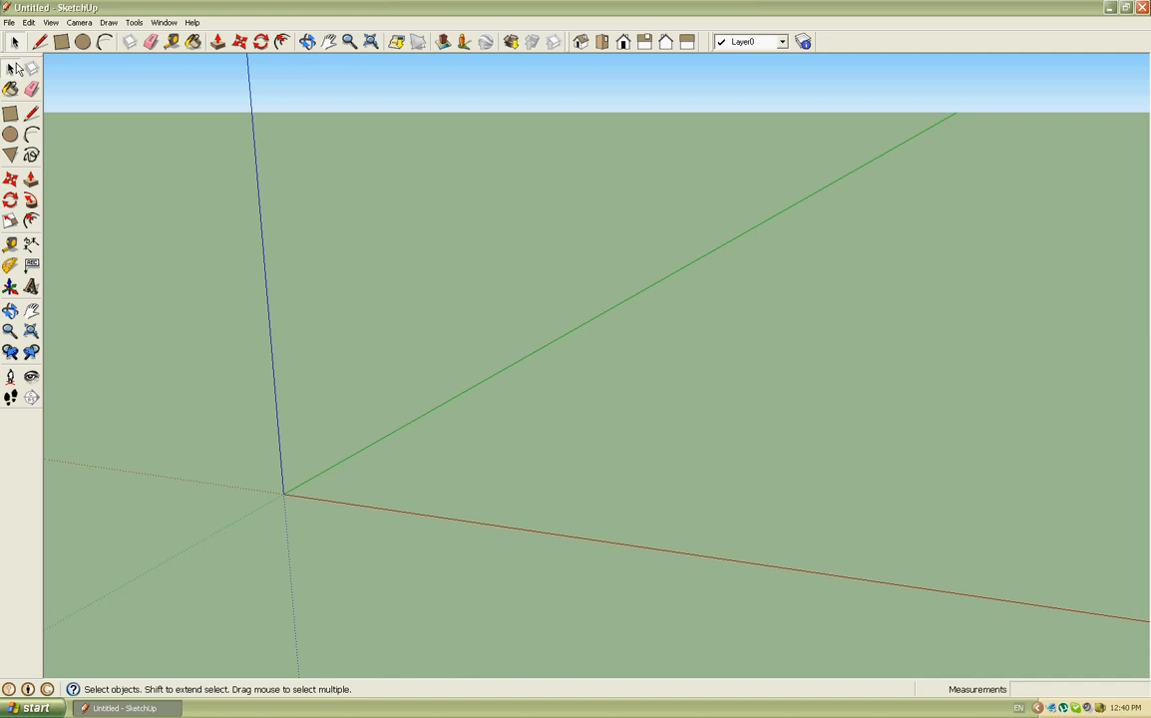
pyautogui.moveTo(17, 58); pyautogui.dragTo(146, 107)
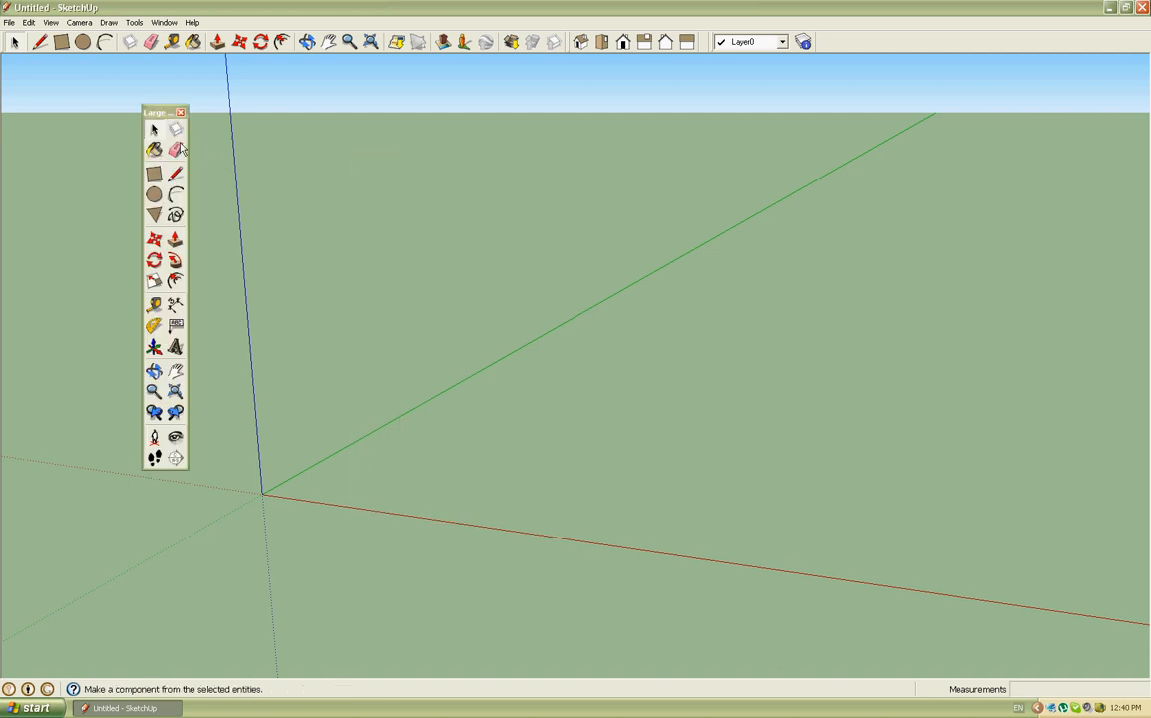
pyautogui.moveTo(150, 109); pyautogui.dragTo(30, 70)
pyautogui.click(134, 22)
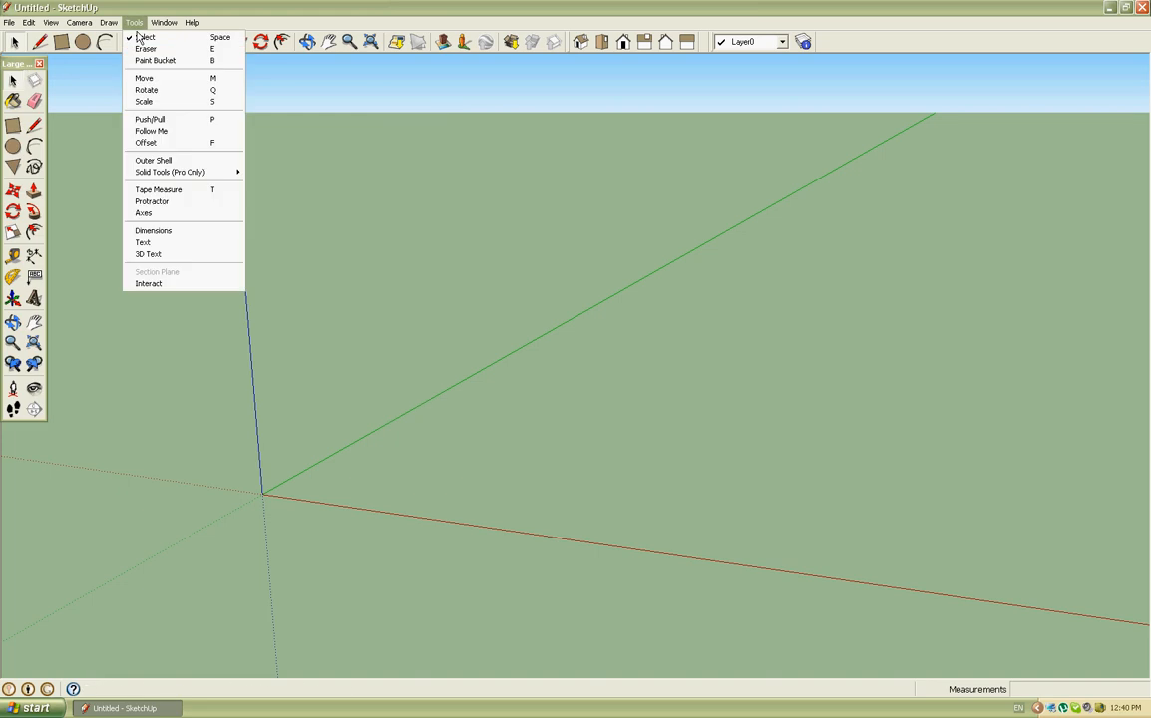
pyautogui.moveTo(79, 22)
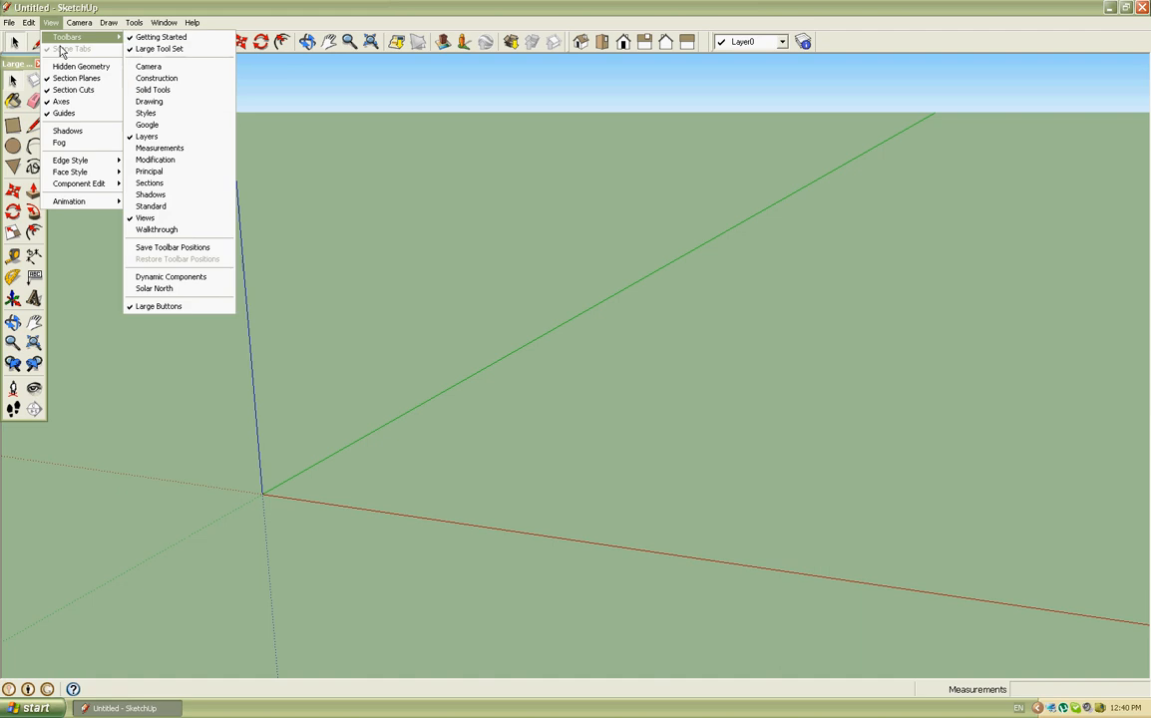
pyautogui.click(174, 51)
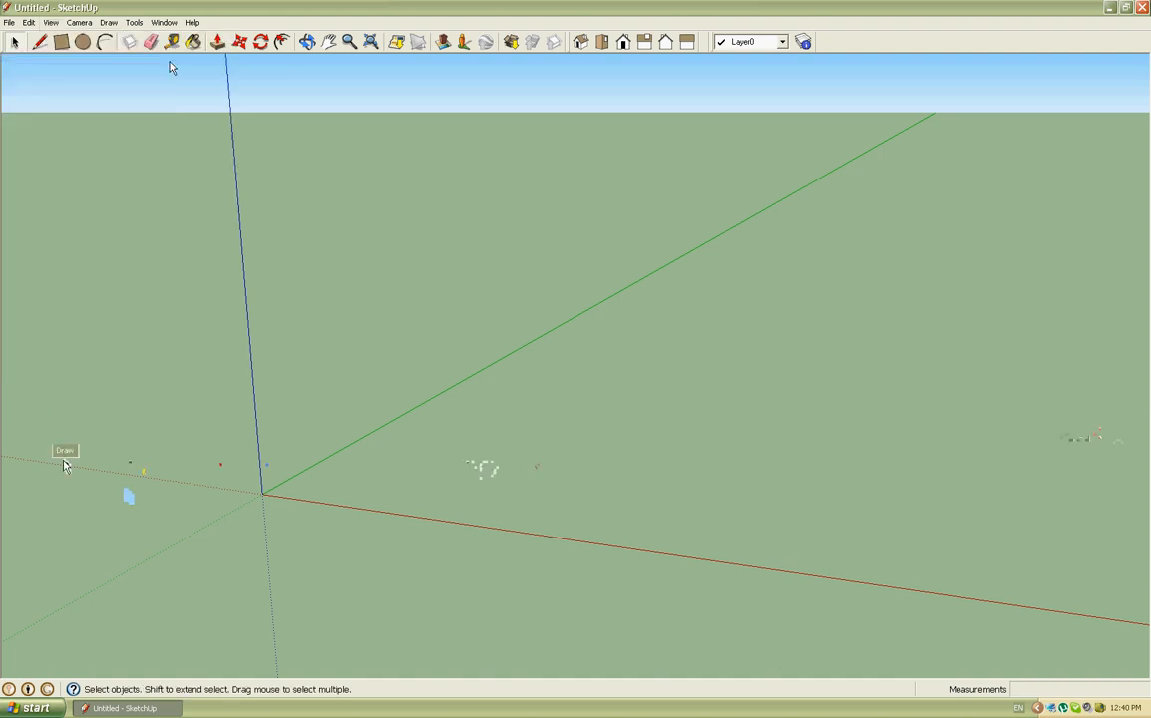
# Show the Large Tool Set toolbar again and dock it beside the drawing area.
pyautogui.click(49, 22)
pyautogui.moveTo(72, 37)
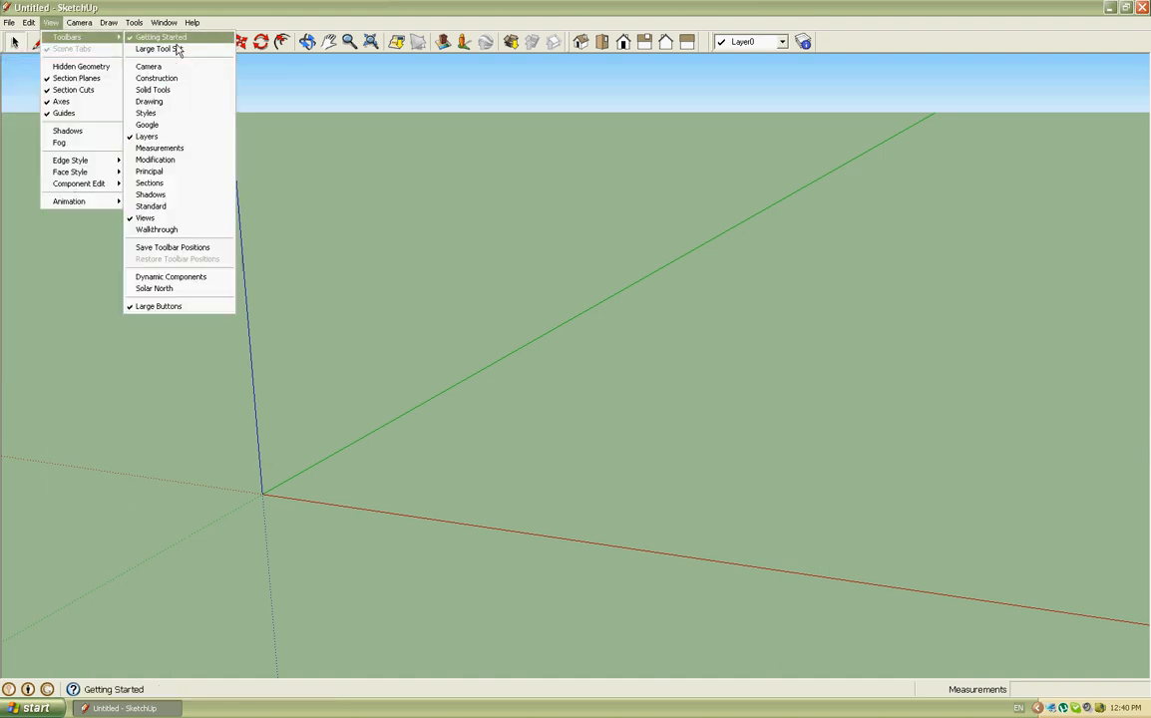
pyautogui.click(179, 47)
pyautogui.moveTo(14, 64); pyautogui.dragTo(10, 72)
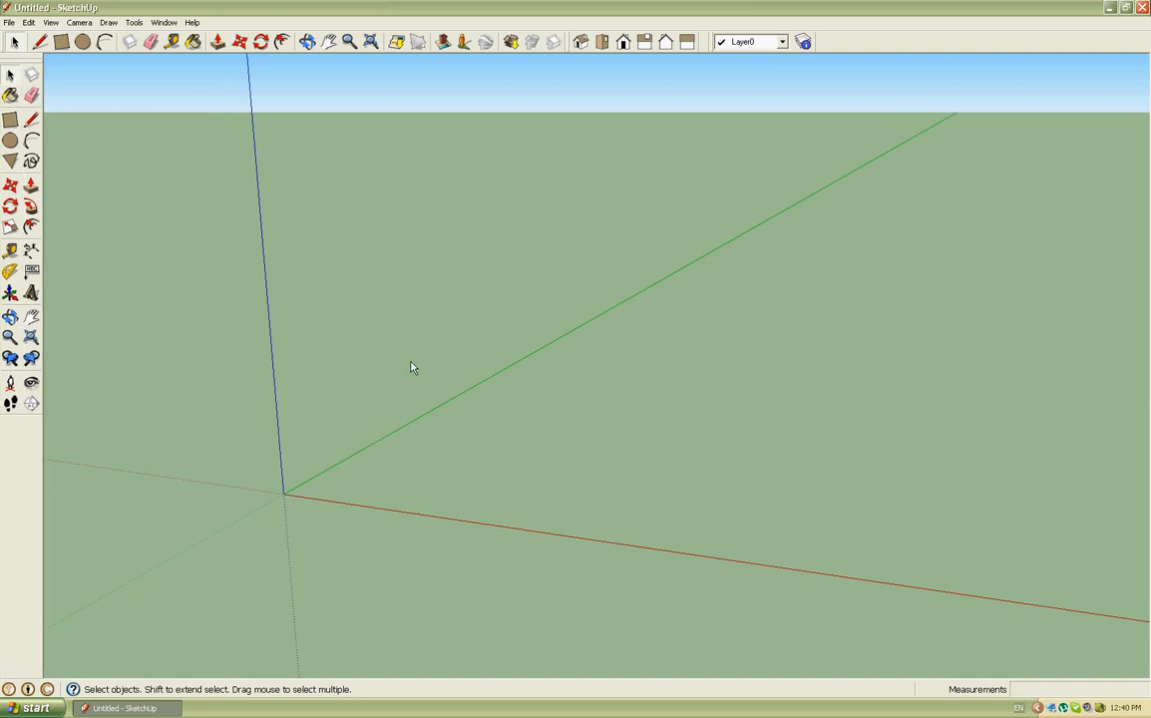
# Draw a small rectangle on the ground between the red and green axes.
pyautogui.moveTo(410, 367); pyautogui.dragTo(413, 403, button='middle')
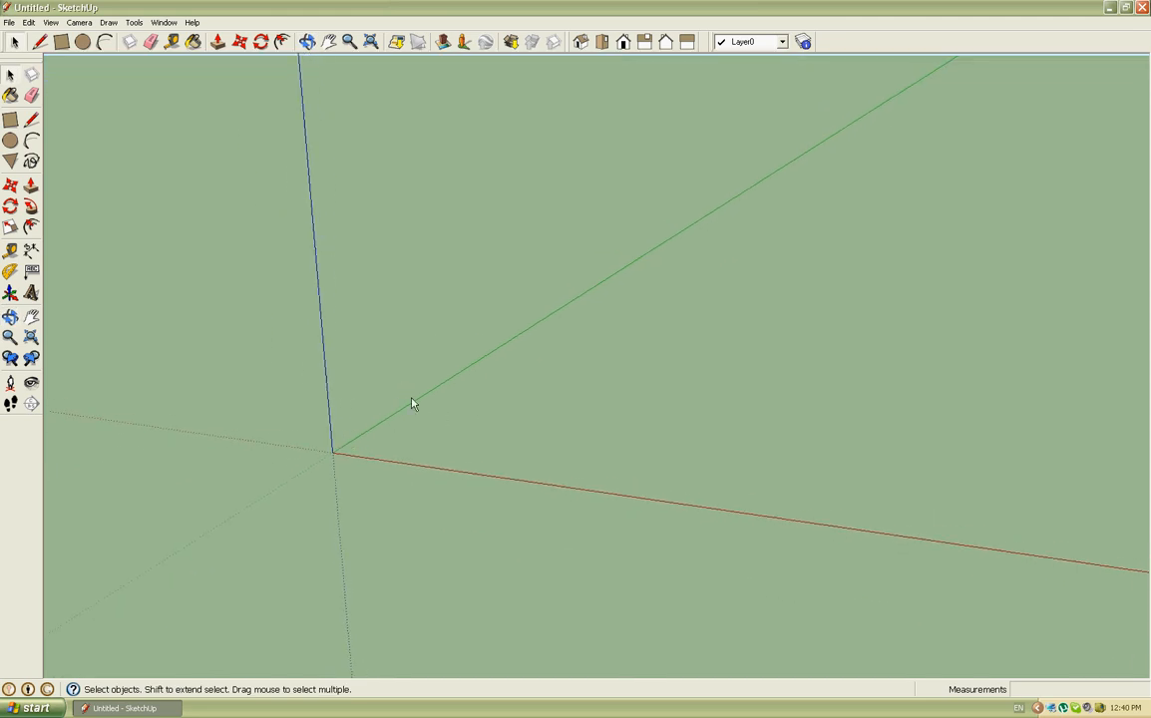
pyautogui.click(12, 123)
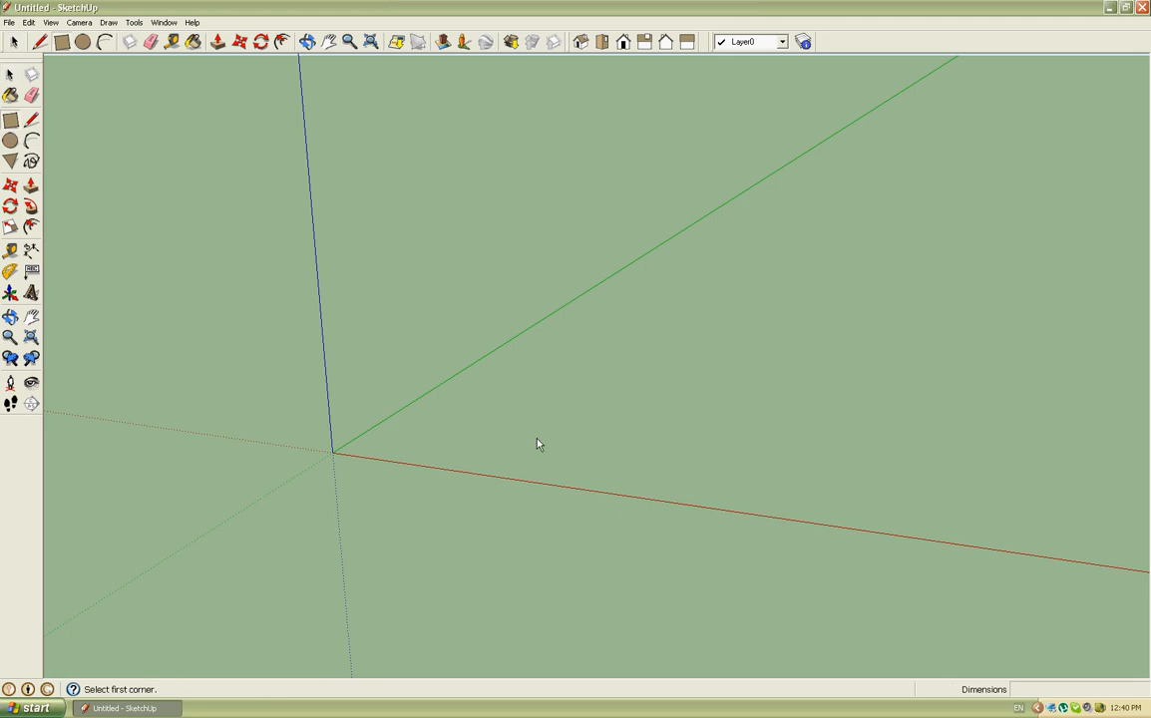
pyautogui.click(511, 418)
pyautogui.click(657, 398)
# Draw a circle of about 1.66 m radius behind the rectangle and a hexagon of about 1.62 m radius beside it.
pyautogui.click(10, 141)
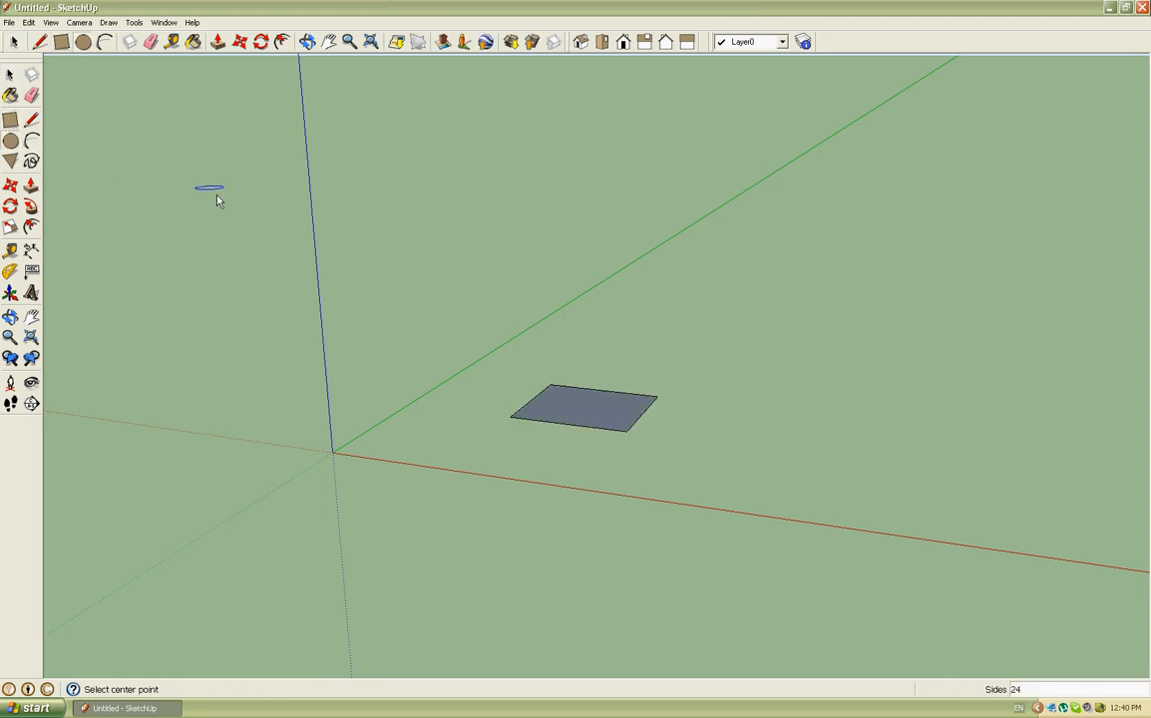
pyautogui.click(634, 341)
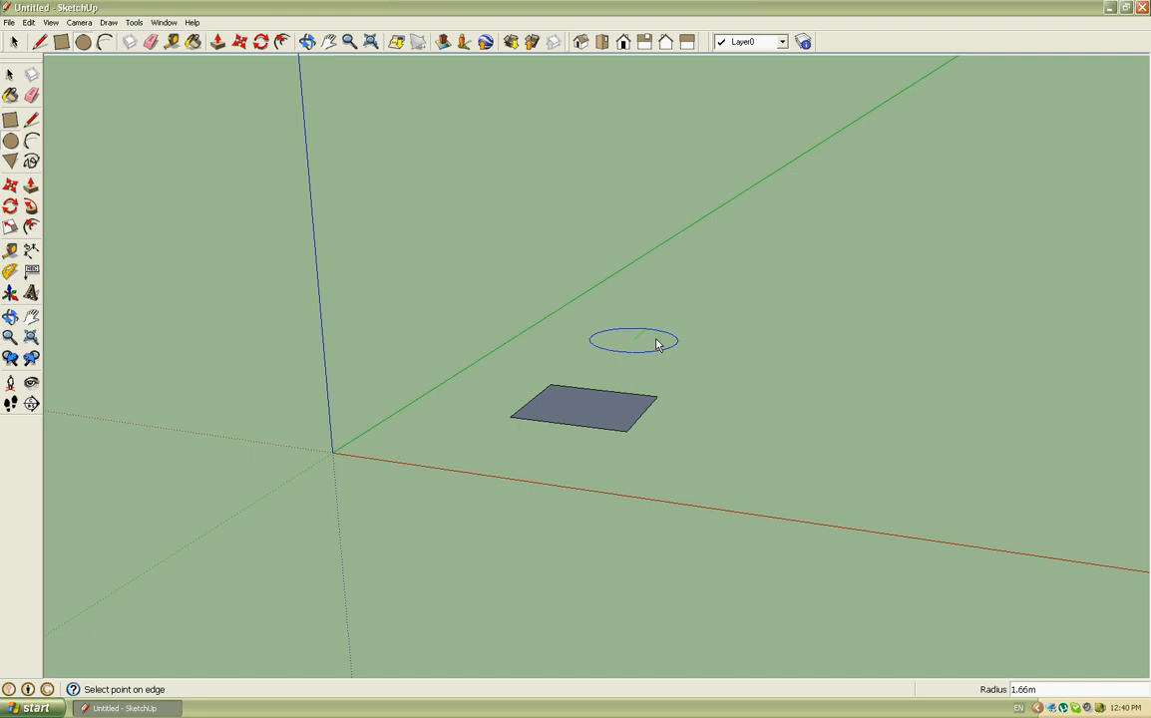
pyautogui.click(660, 338)
pyautogui.click(11, 161)
pyautogui.click(730, 390)
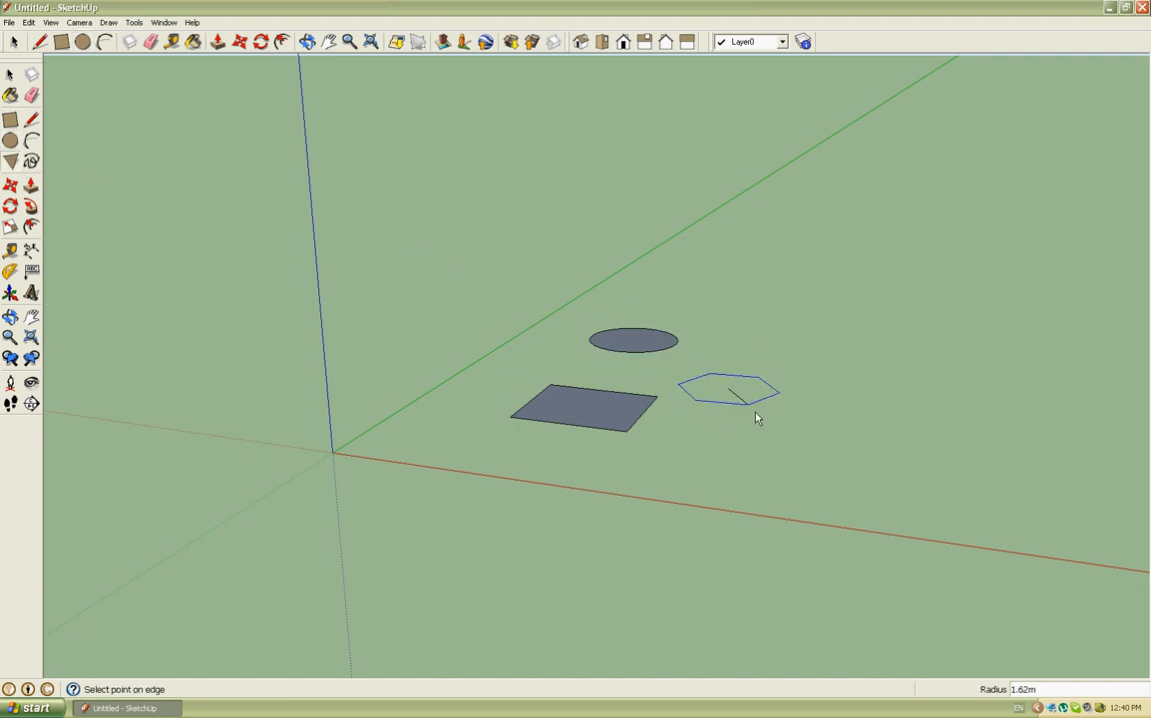
pyautogui.click(756, 415)
pyautogui.moveTo(755, 415); pyautogui.dragTo(738, 440, button='middle')
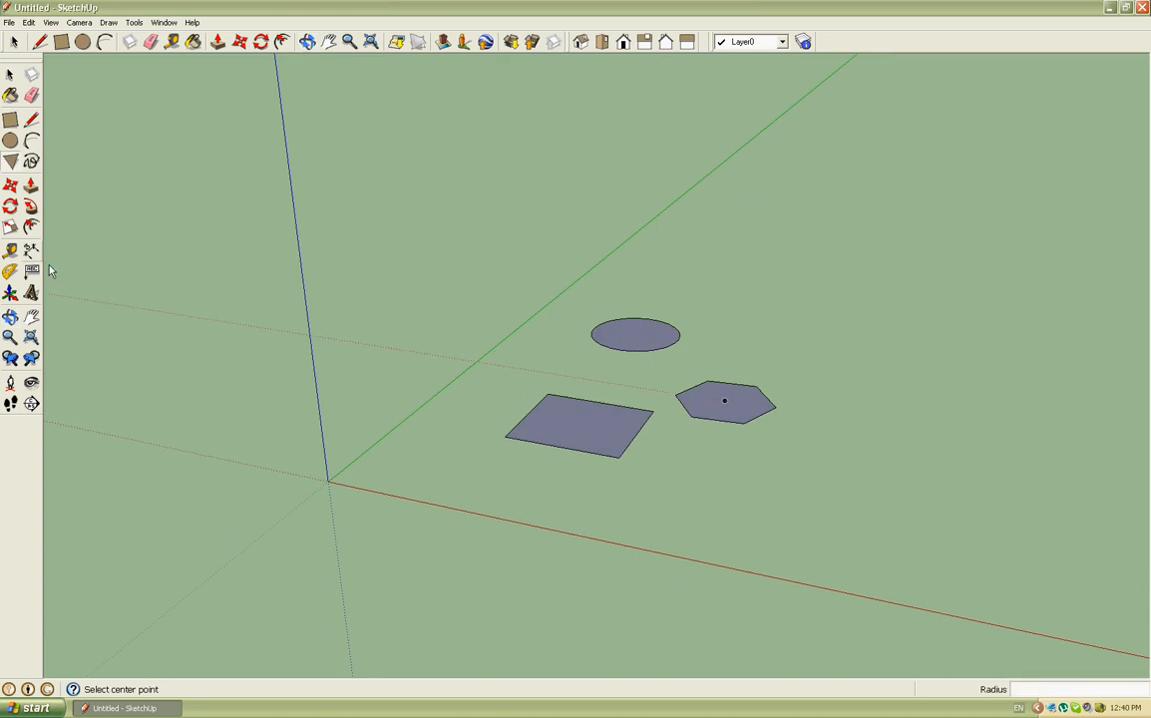
# Draw a line about 8.21 m long beyond the circle and a shorter separate line beside the hexagon.
pyautogui.click(34, 121)
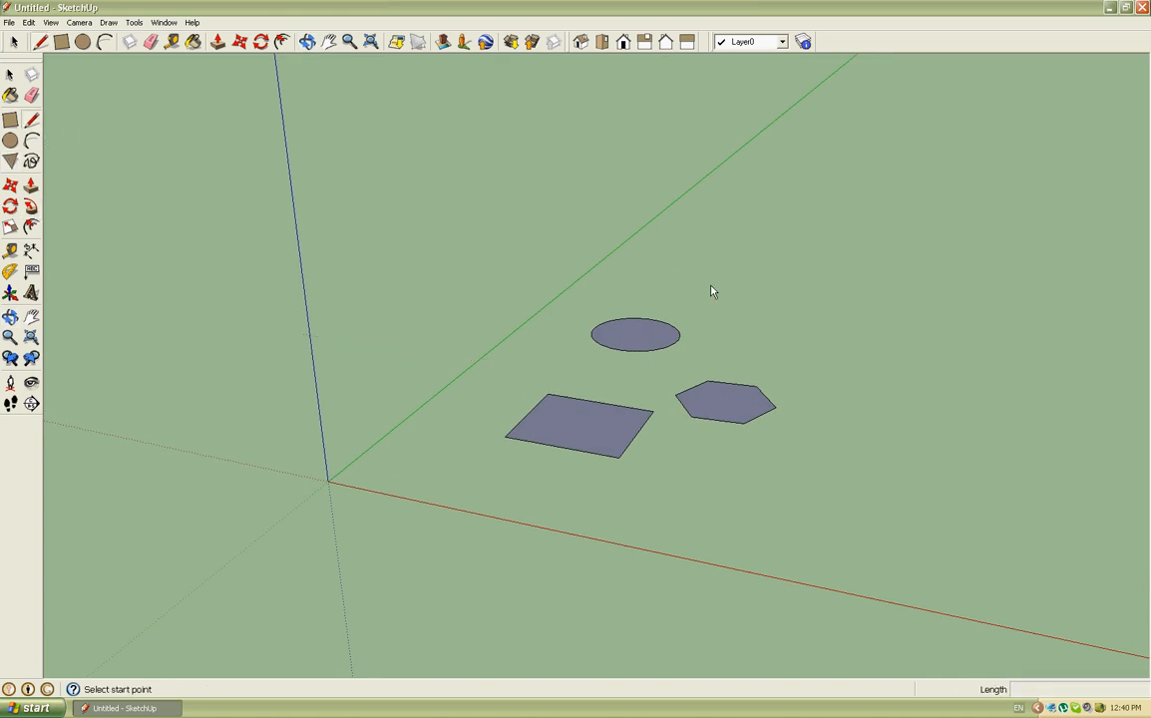
pyautogui.moveTo(702, 284); pyautogui.dragTo(850, 341)
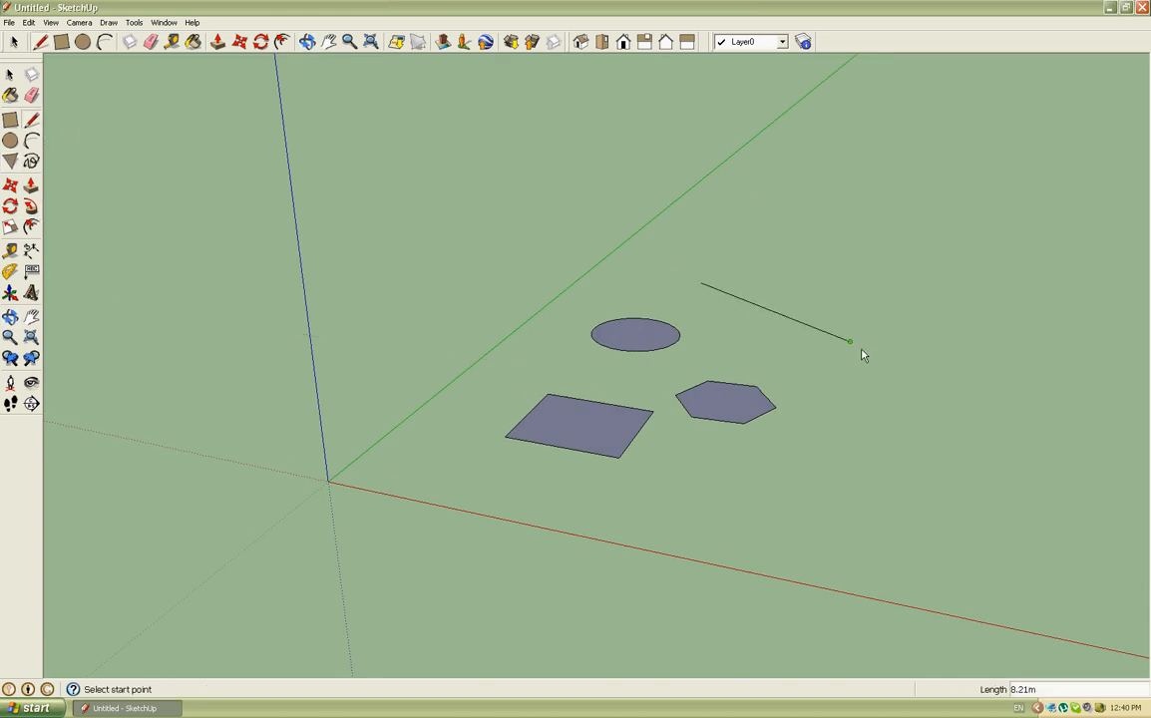
pyautogui.click(841, 425)
pyautogui.click(780, 355)
pyautogui.press('Escape')
# Draw an arc behind the long line and a closed freehand shape beside it.
pyautogui.click(34, 140)
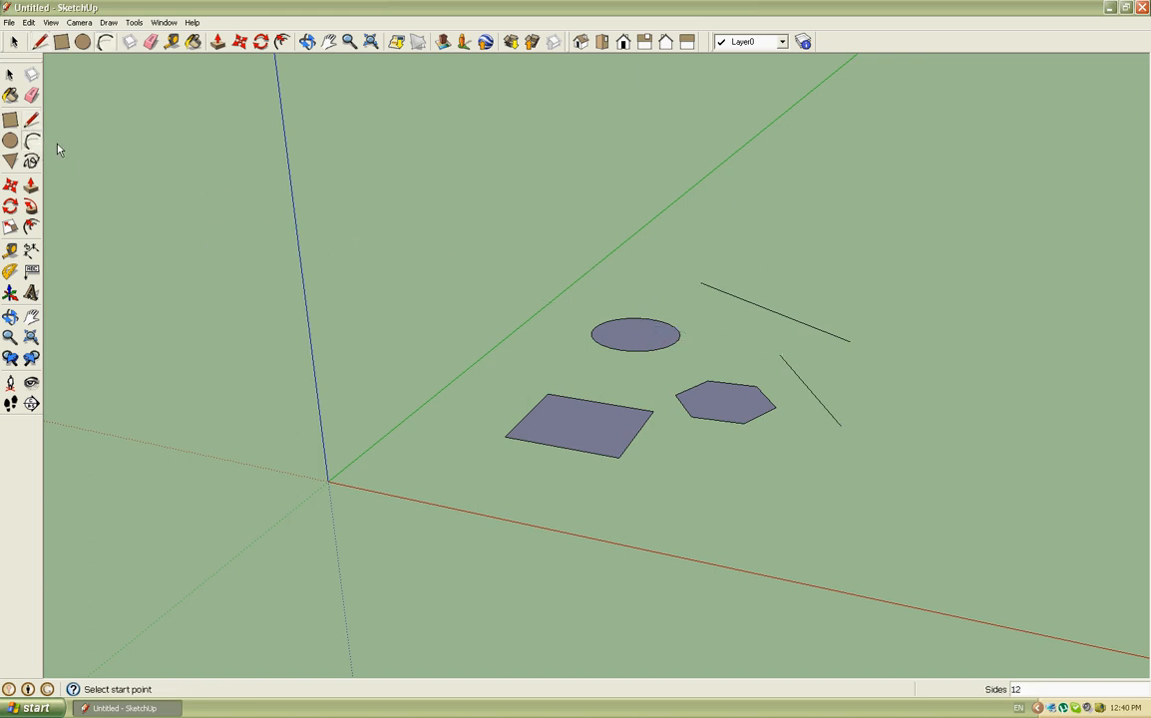
pyautogui.click(704, 270)
pyautogui.click(841, 238)
pyautogui.click(781, 227)
pyautogui.click(31, 162)
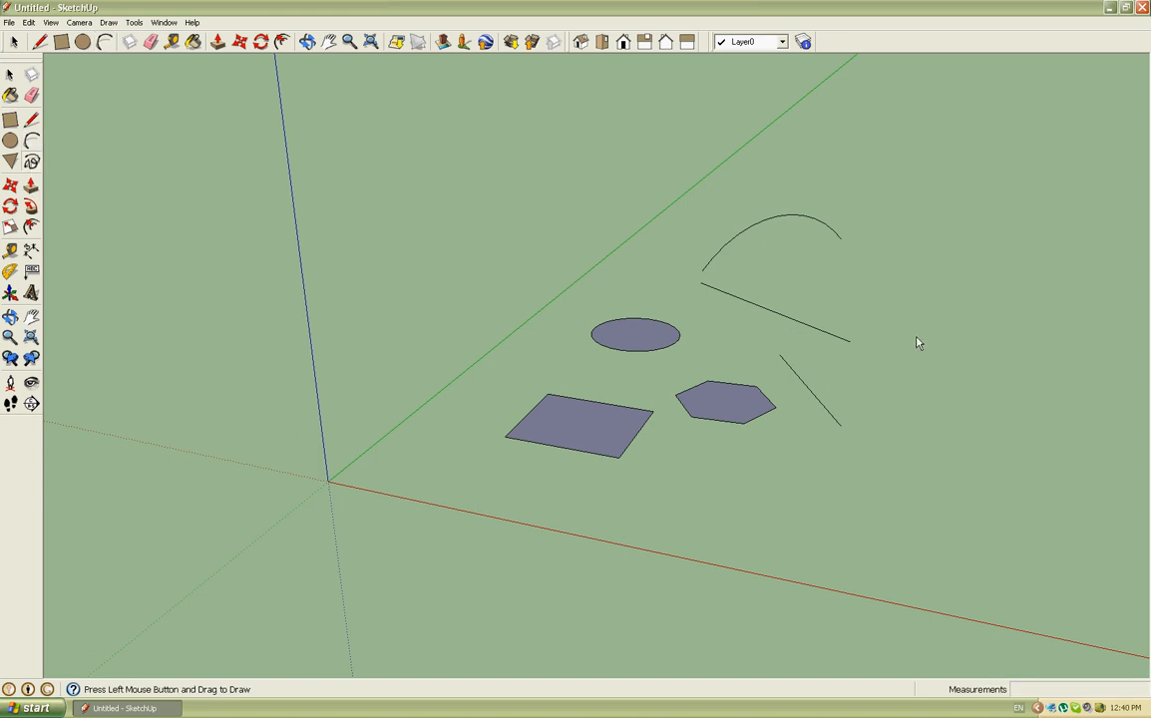
pyautogui.moveTo(908, 321)
pyautogui.mouseDown()
pyautogui.moveTo(876, 298)
pyautogui.moveTo(937, 267)
pyautogui.moveTo(948, 331)
pyautogui.moveTo(931, 344)
pyautogui.moveTo(909, 321)
pyautogui.mouseUp()
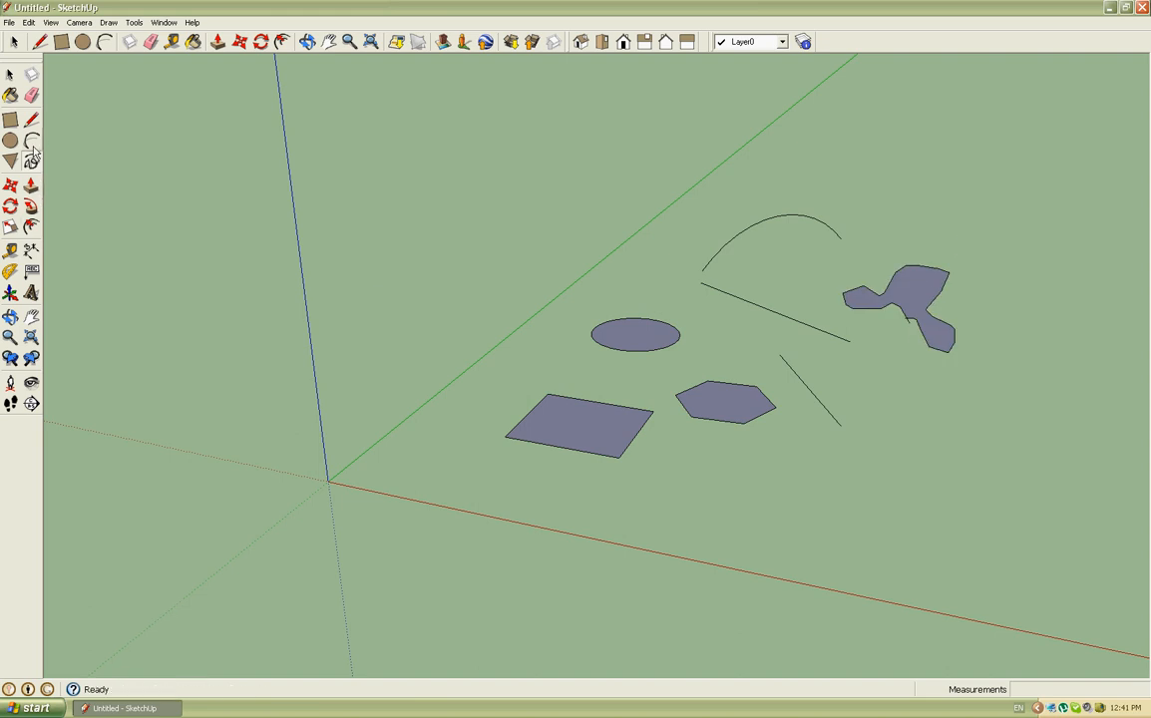
# Erase the arc, the long line and the freehand shape.
pyautogui.click(31, 97)
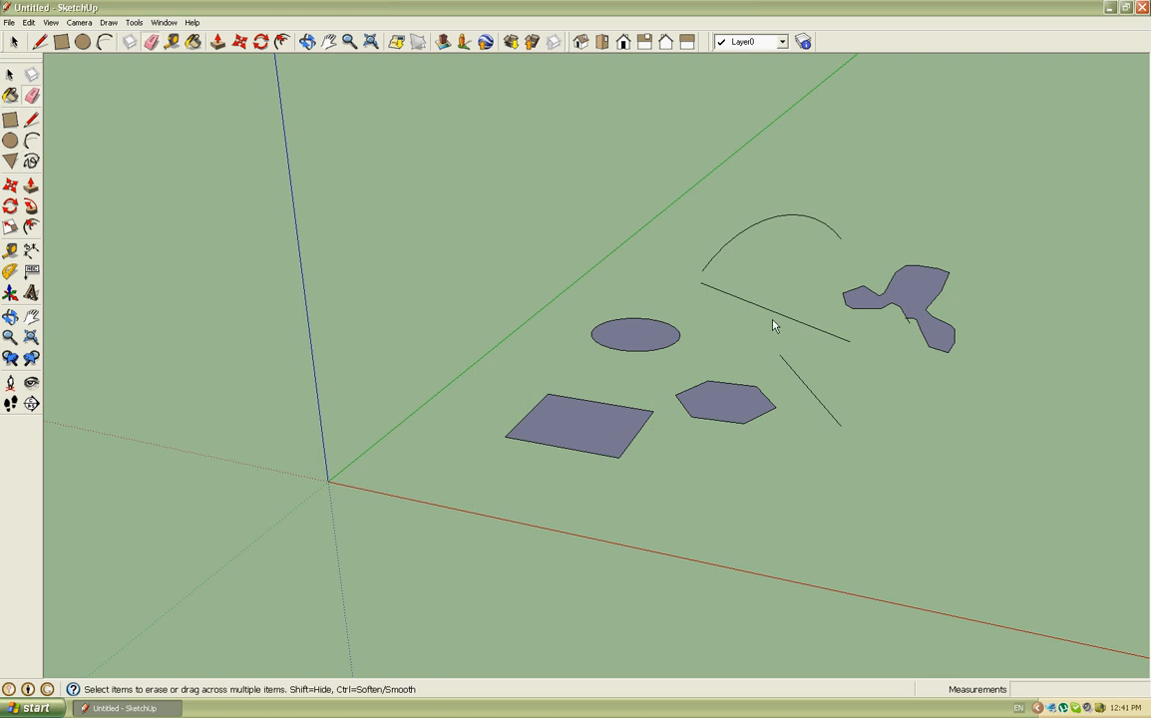
pyautogui.click(822, 235)
pyautogui.click(797, 320)
pyautogui.click(887, 318)
pyautogui.click(905, 317)
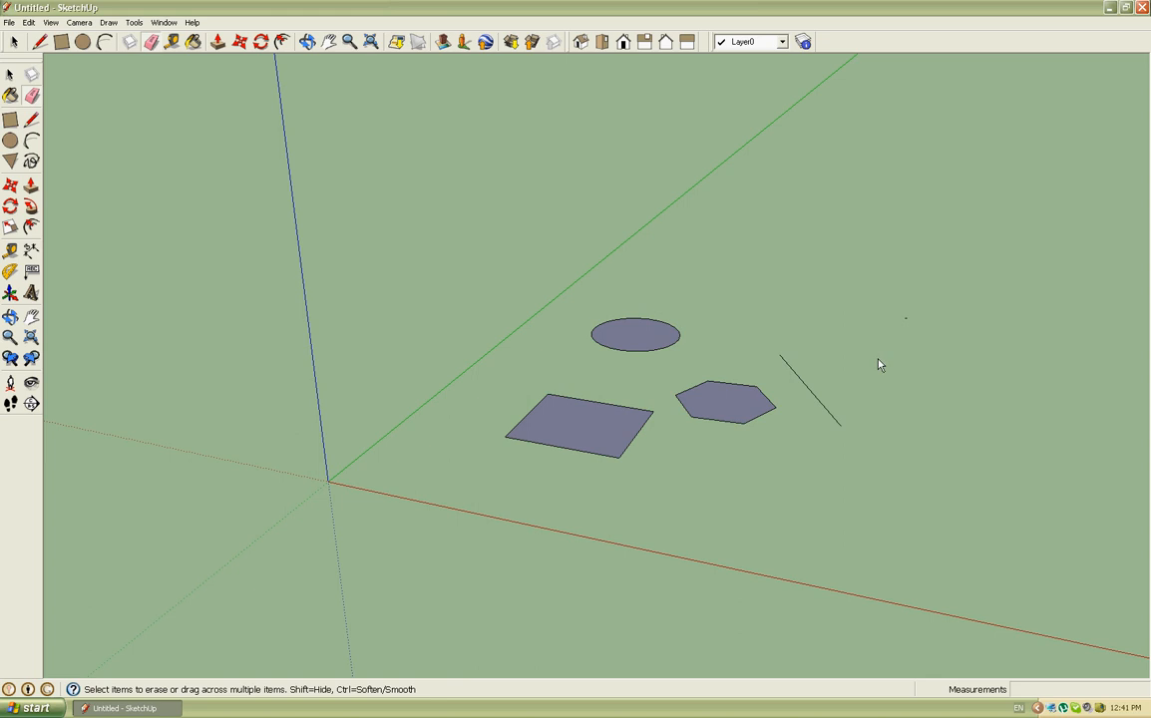
# Select all the remaining shapes and the short line with selection windows and delete them.
pyautogui.press('space')
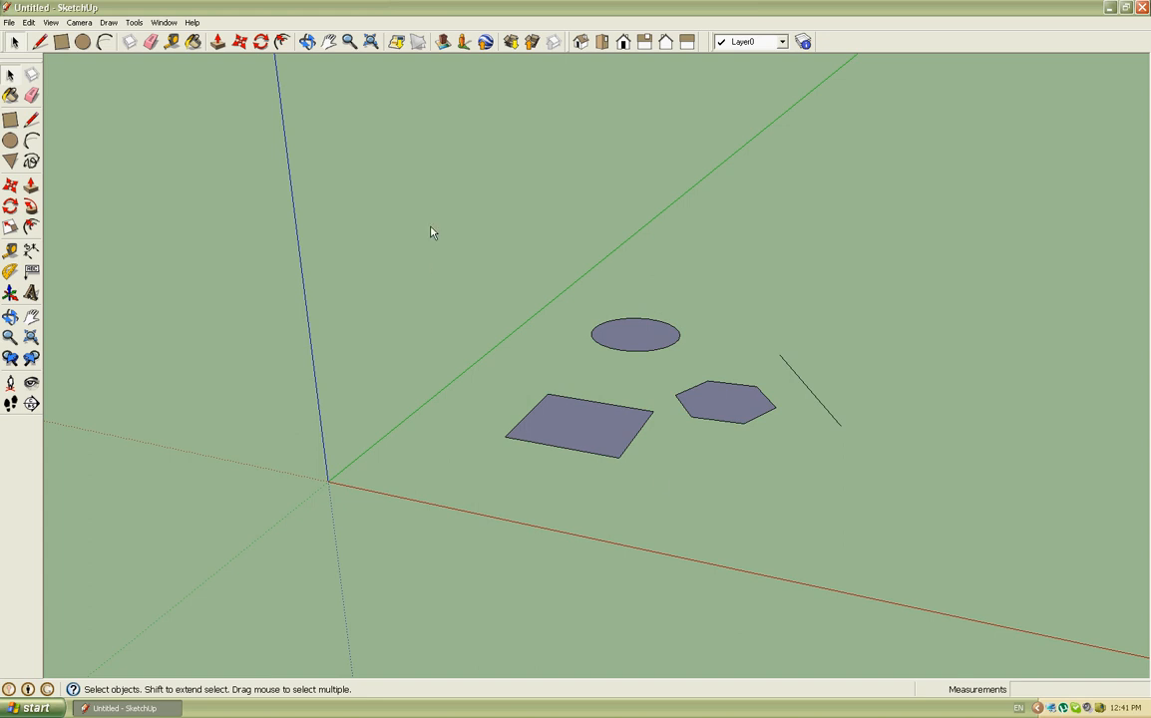
pyautogui.moveTo(423, 224); pyautogui.dragTo(656, 476)
pyautogui.moveTo(866, 508); pyautogui.dragTo(638, 317)
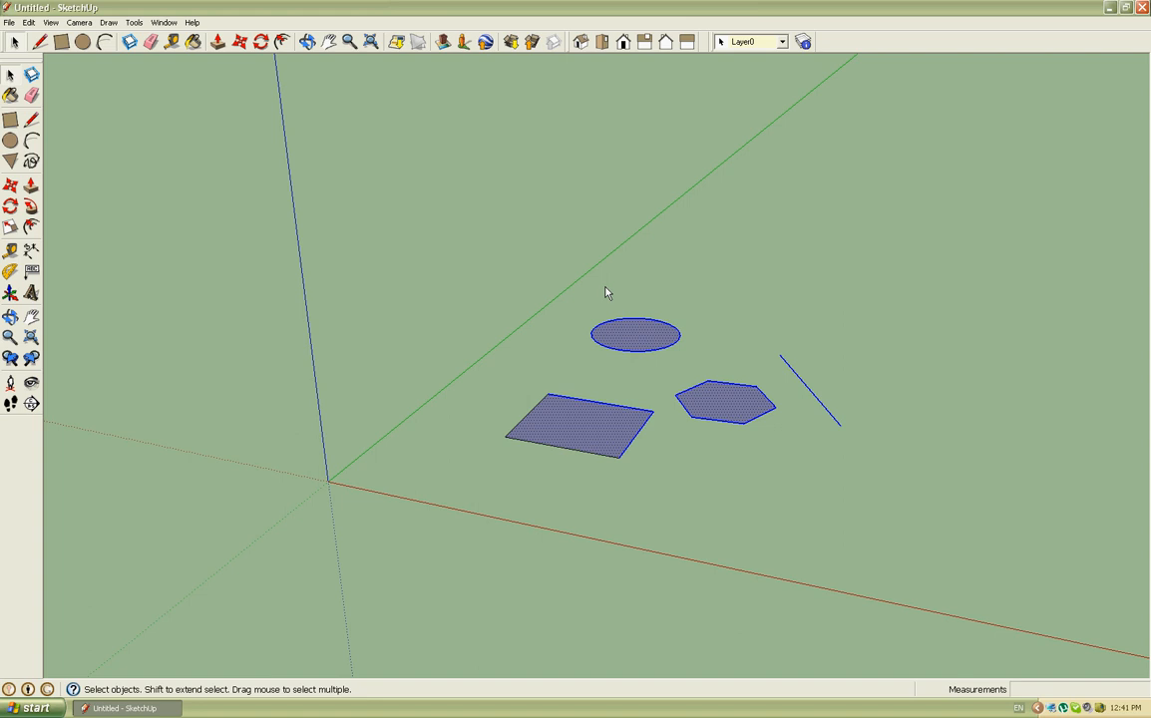
pyautogui.moveTo(505, 244); pyautogui.dragTo(917, 561)
pyautogui.moveTo(445, 239); pyautogui.dragTo(860, 546)
pyautogui.press('Delete')
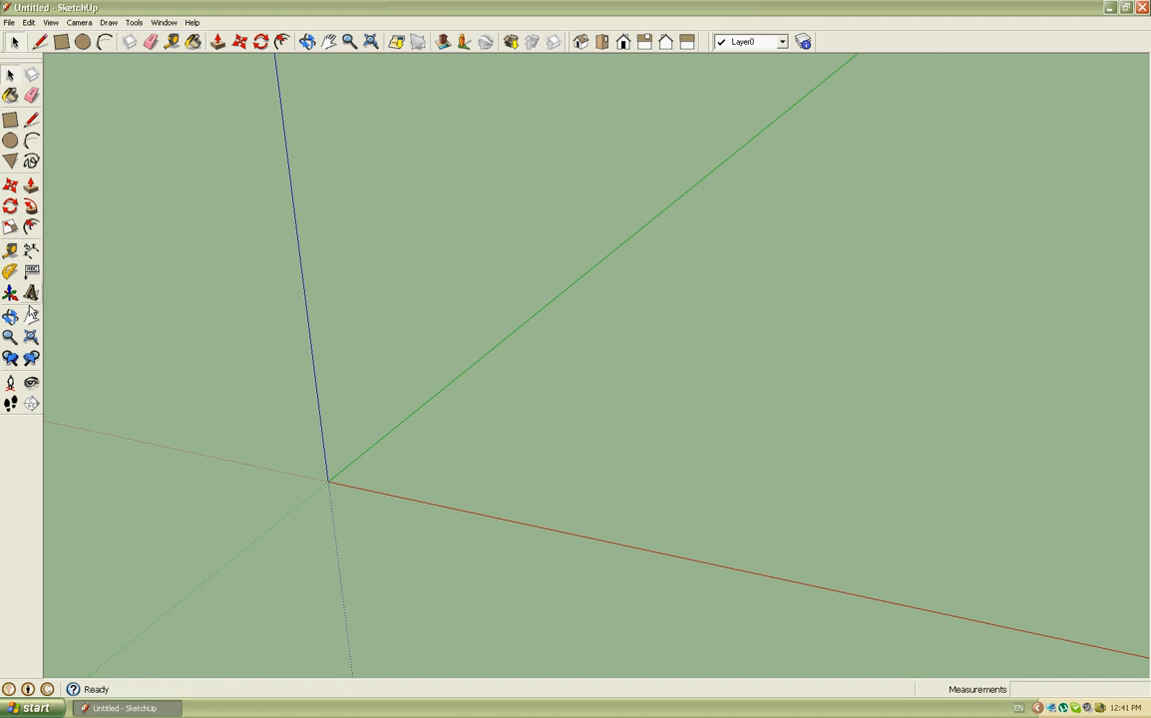
# Draw a large rectangle on the ground between the red and green axes.
pyautogui.click(10, 120)
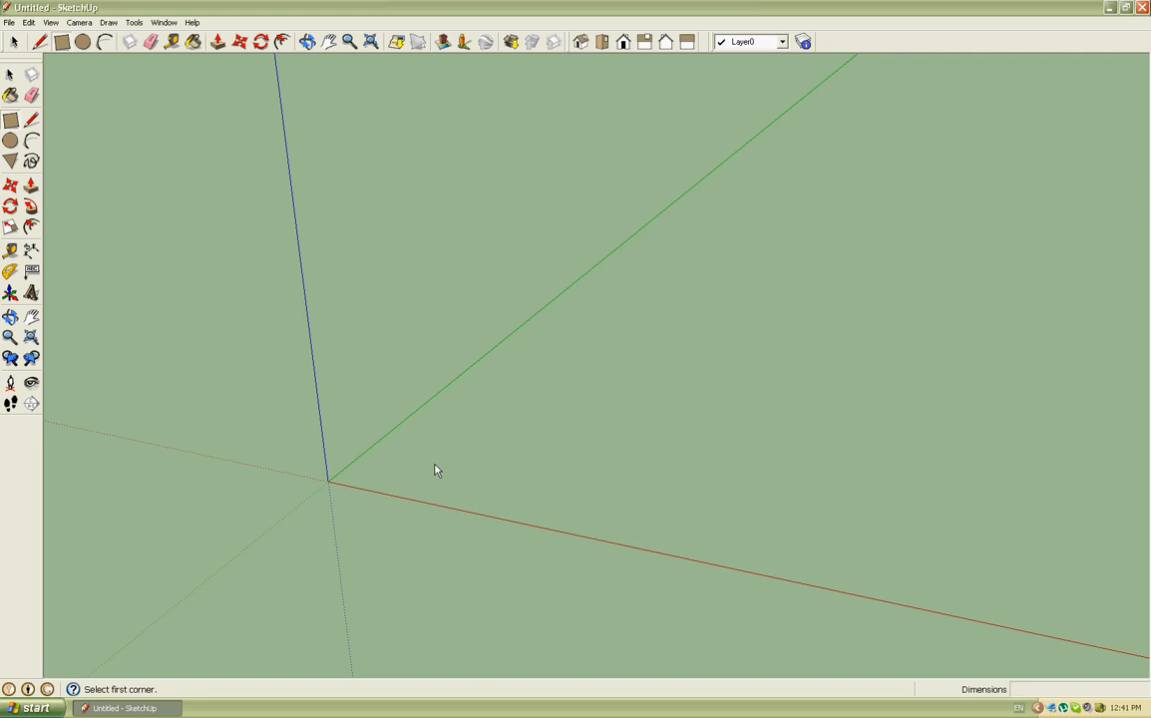
pyautogui.click(505, 460)
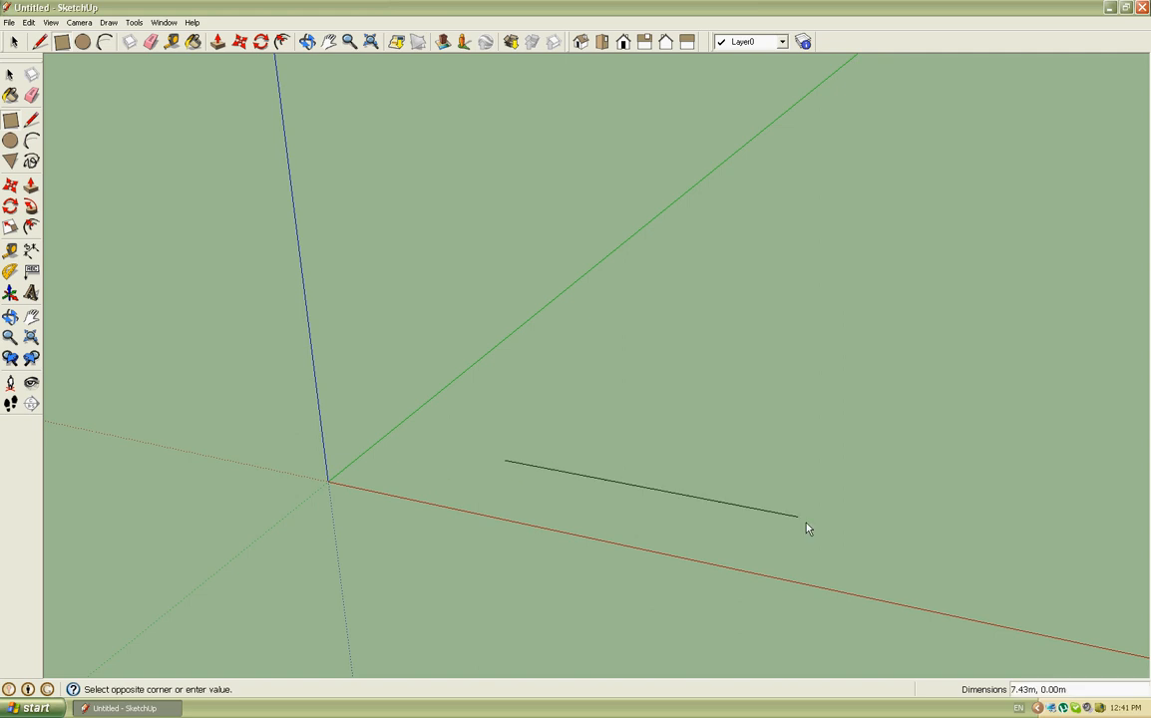
pyautogui.click(828, 360)
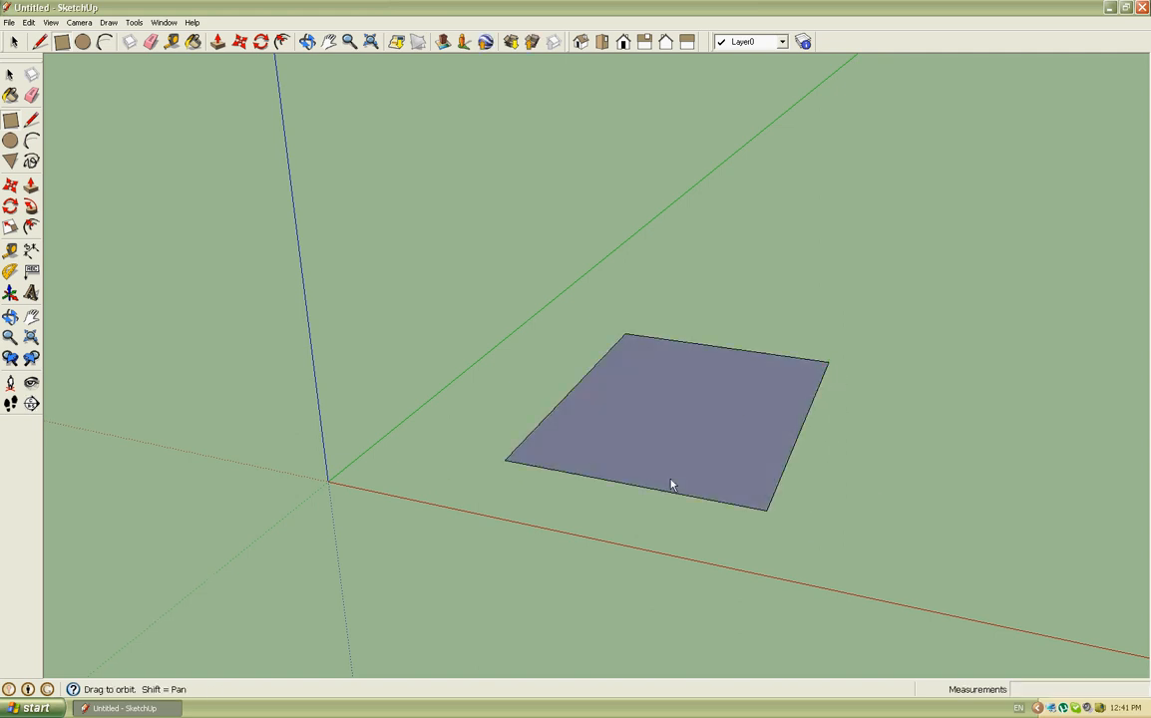
pyautogui.moveTo(670, 483); pyautogui.dragTo(681, 461, button='middle')
pyautogui.press('f')
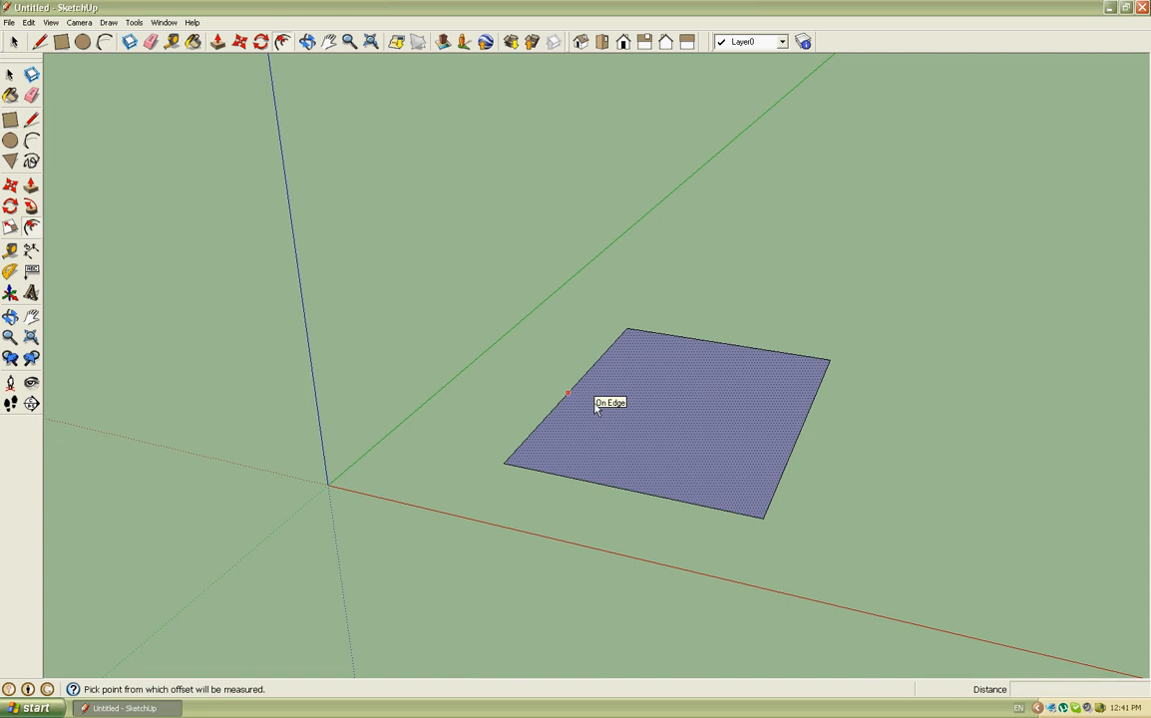
pyautogui.press('Escape')
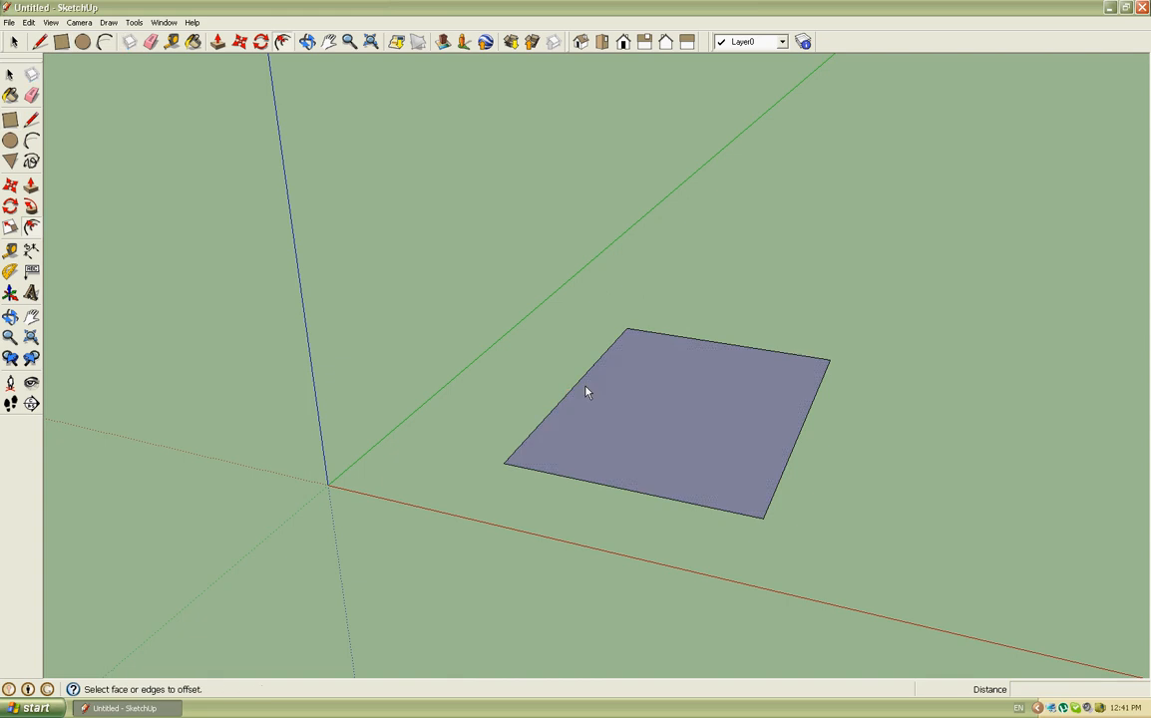
pyautogui.click(10, 73)
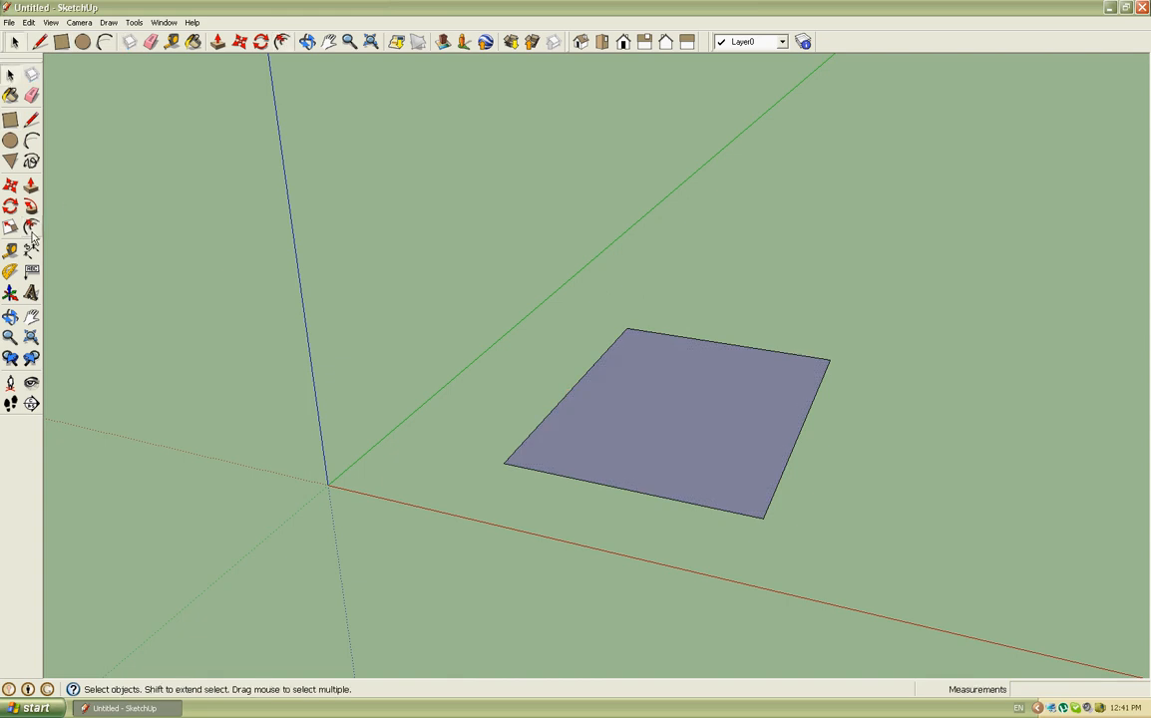
# Offset the rectangle's outline inward by about 0.58 m to form a border around its inner face.
pyautogui.click(31, 228)
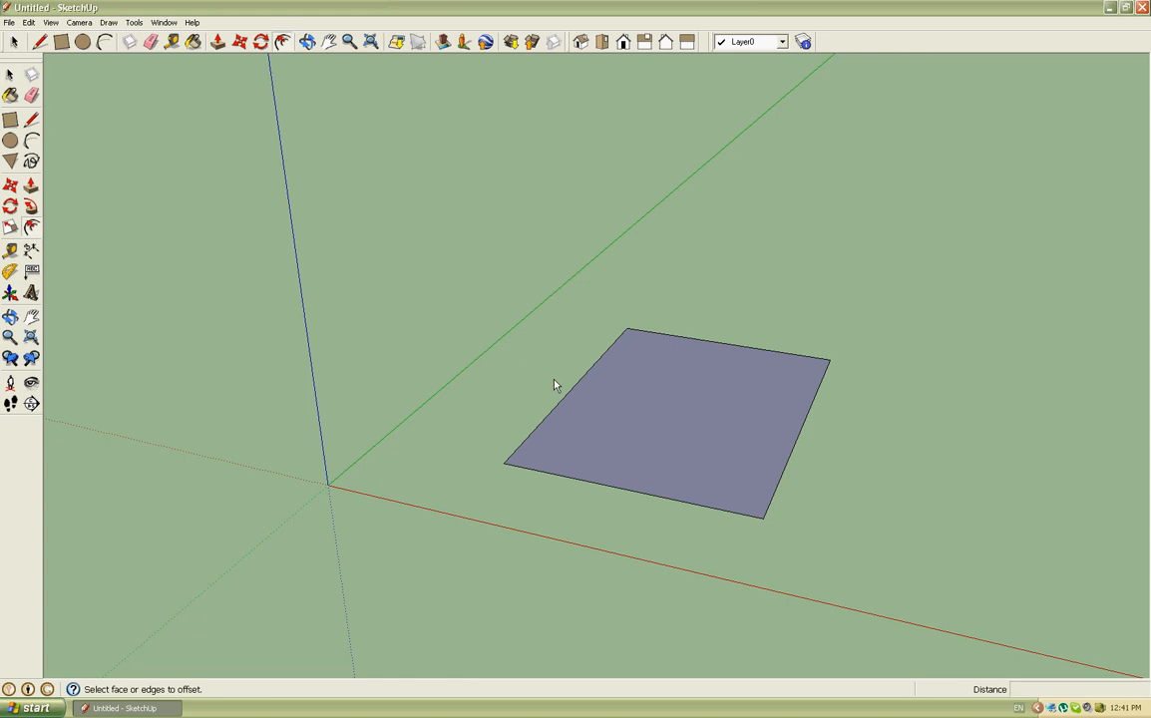
pyautogui.click(586, 403)
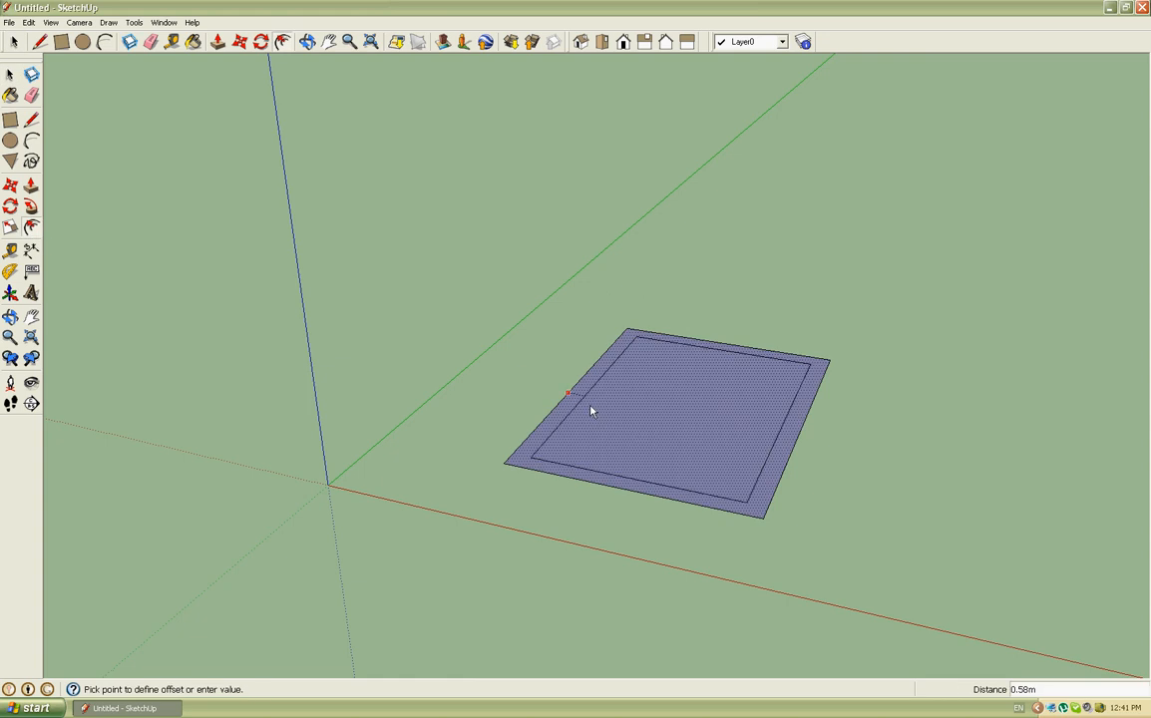
pyautogui.click(591, 406)
# Draw a short line across the border's front strip, from the inner edge to the midpoint of the outer edge.
pyautogui.moveTo(648, 437); pyautogui.dragTo(657, 463, button='middle')
pyautogui.press('l')
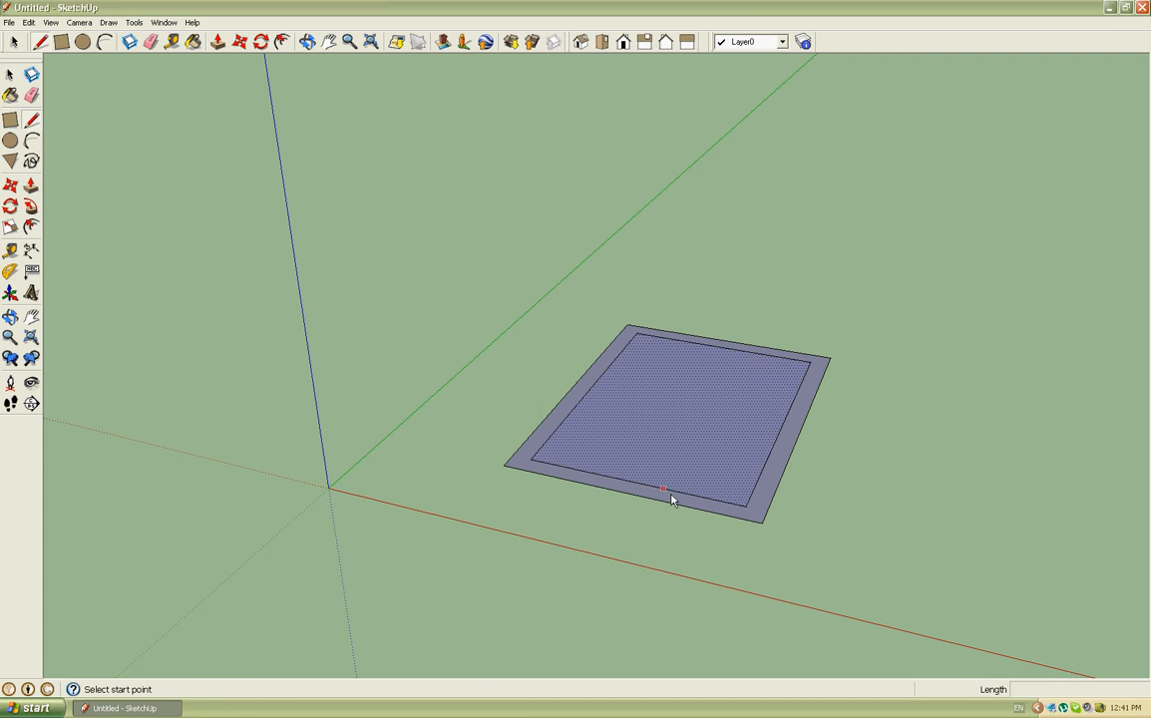
pyautogui.click(651, 491)
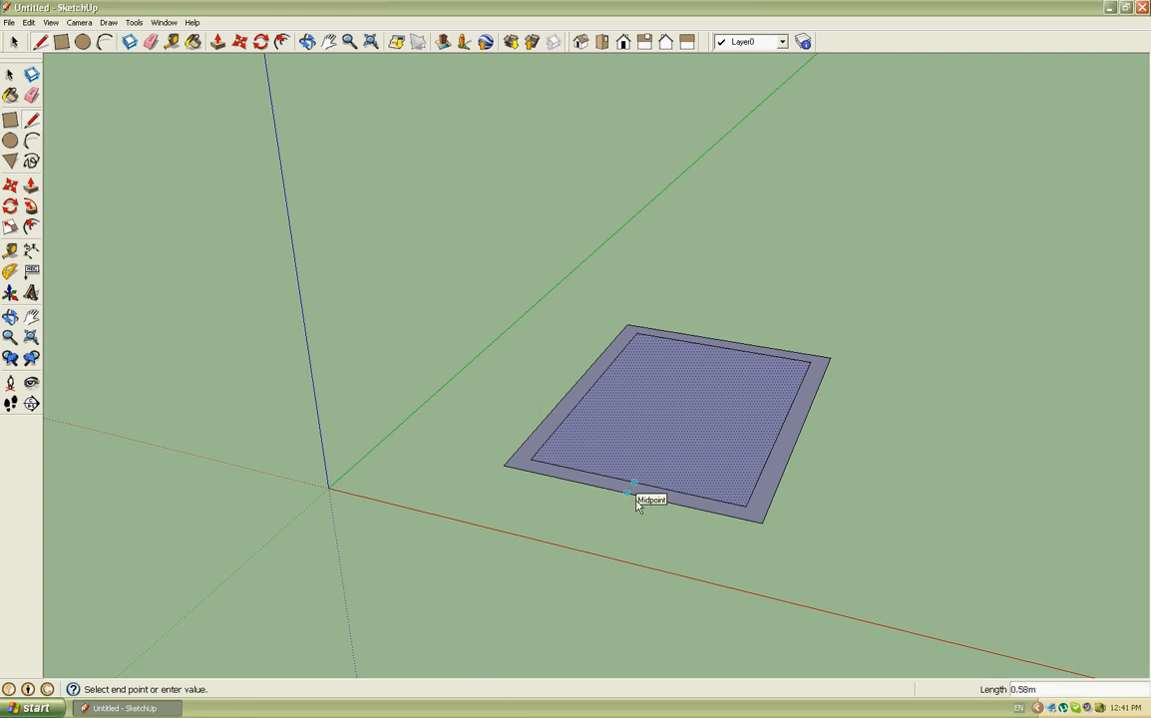
pyautogui.click(637, 504)
pyautogui.scroll(1, 669, 480)
pyautogui.press('space')
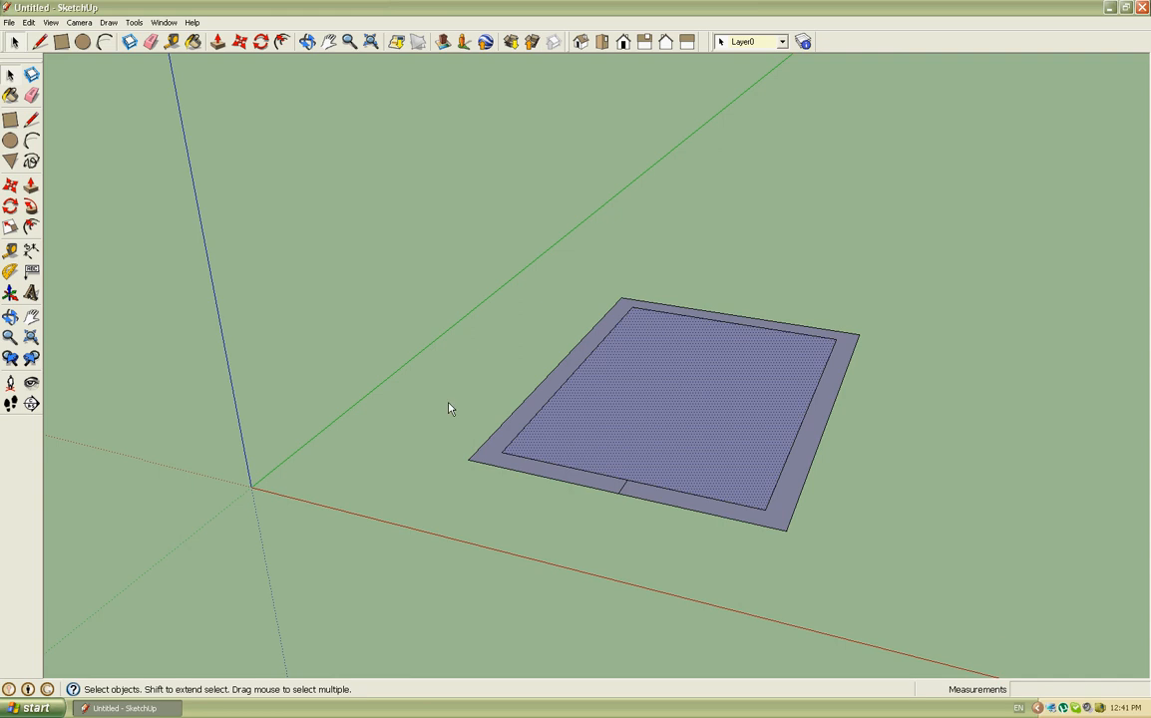
pyautogui.scroll(1, 591, 462)
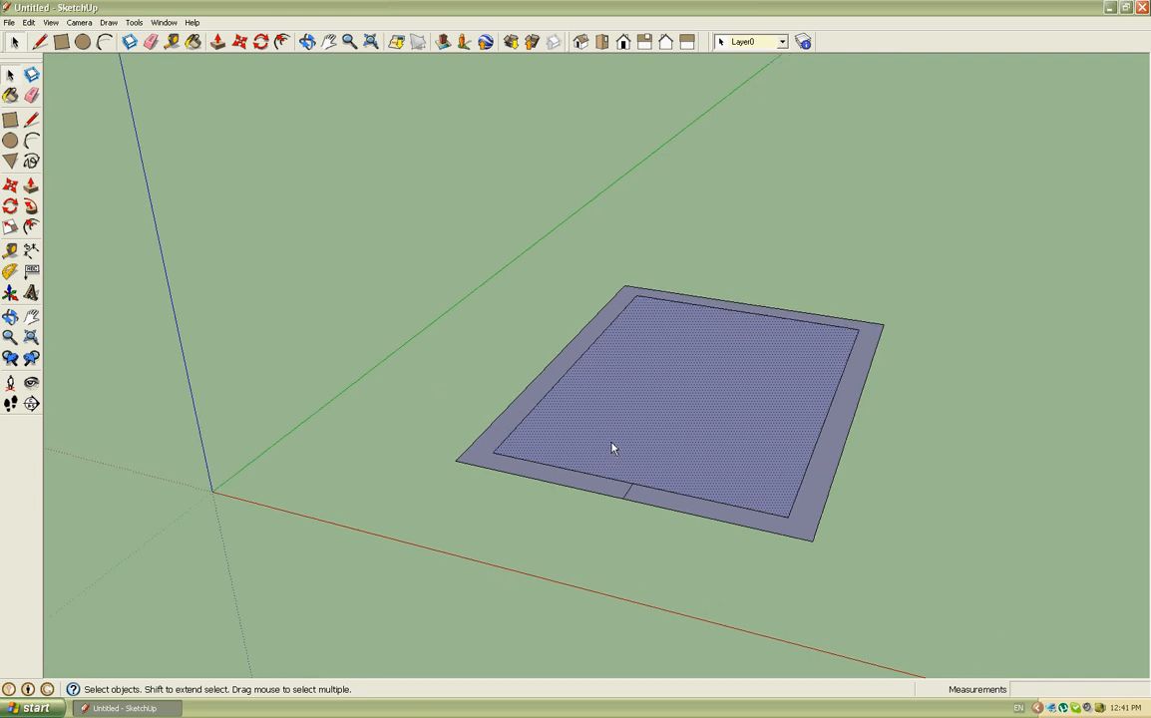
pyautogui.scroll(2, 563, 442)
pyautogui.scroll(-1, 642, 518)
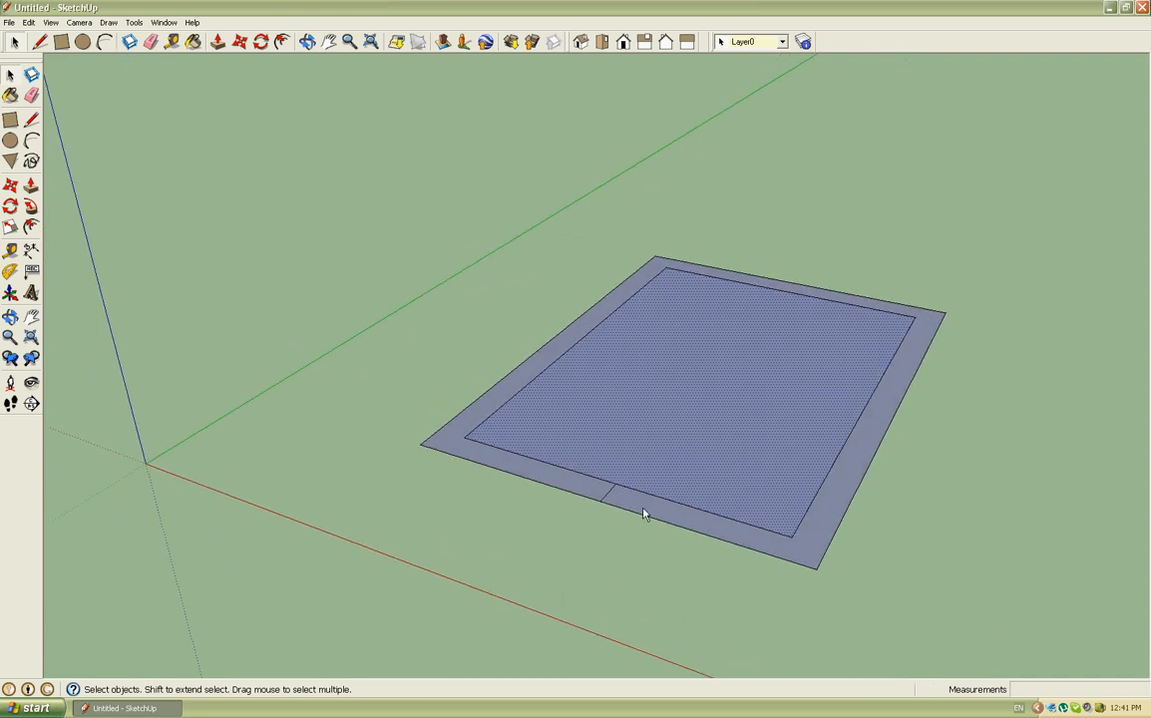
pyautogui.scroll(-1, 646, 509)
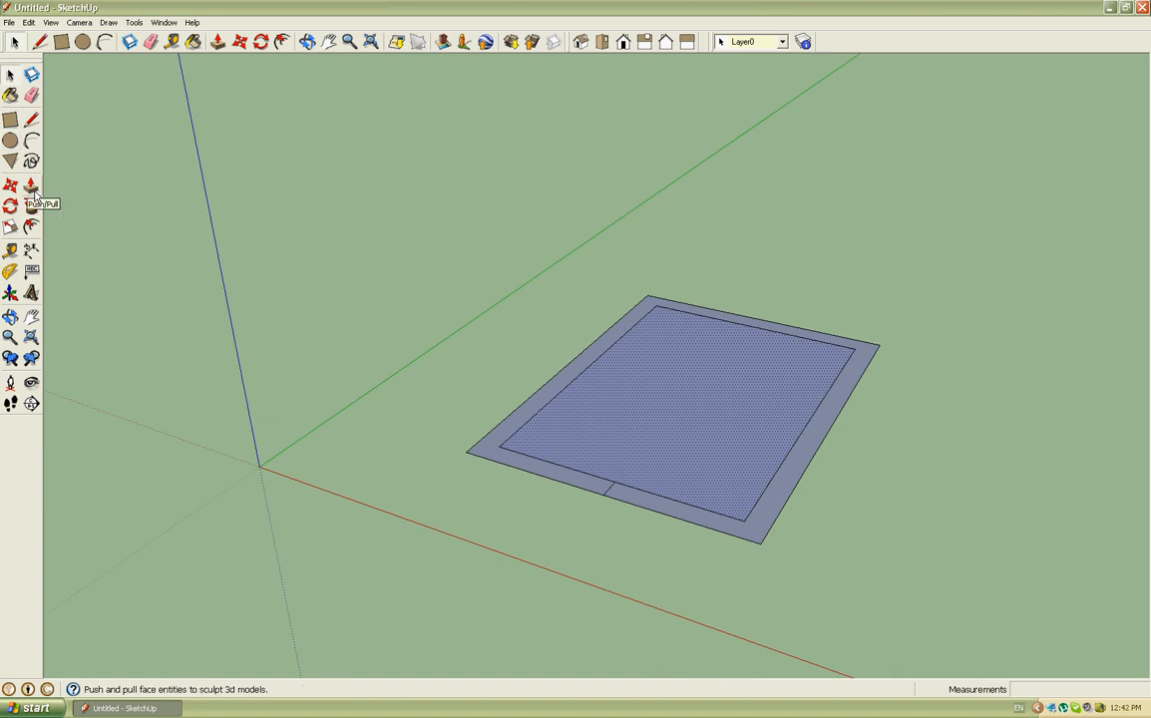
# Push/Pull the border face upward to raise walls around the inner rectangle.
pyautogui.press('p')
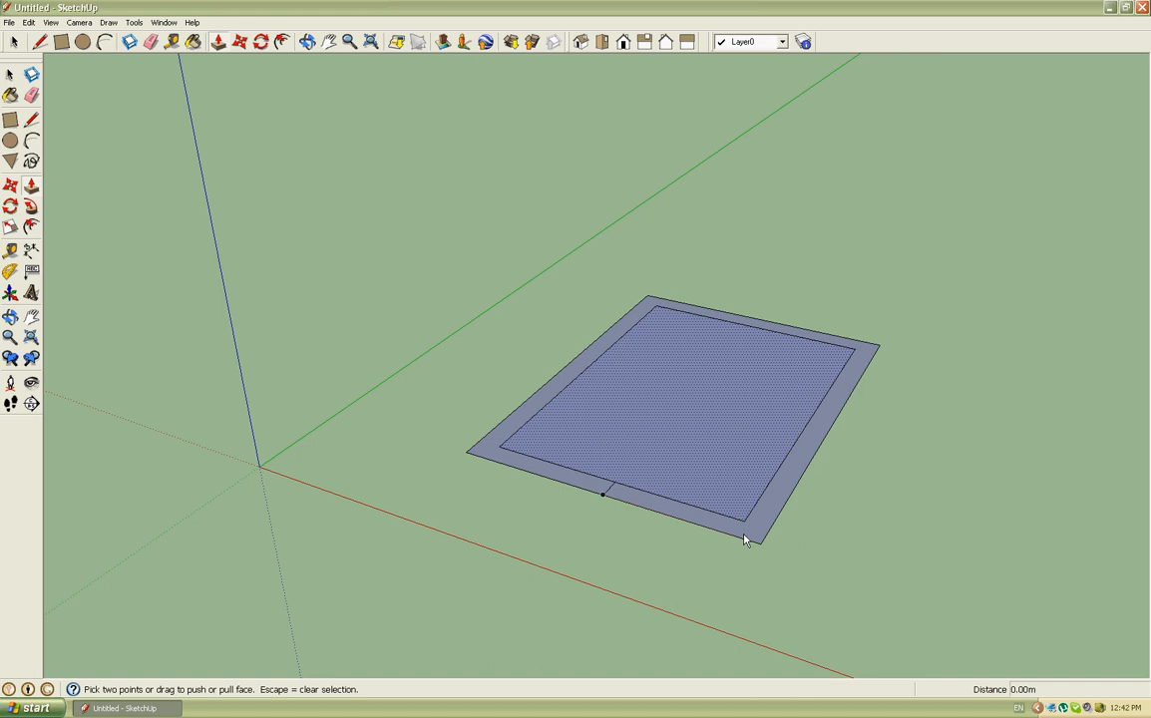
pyautogui.click(771, 537)
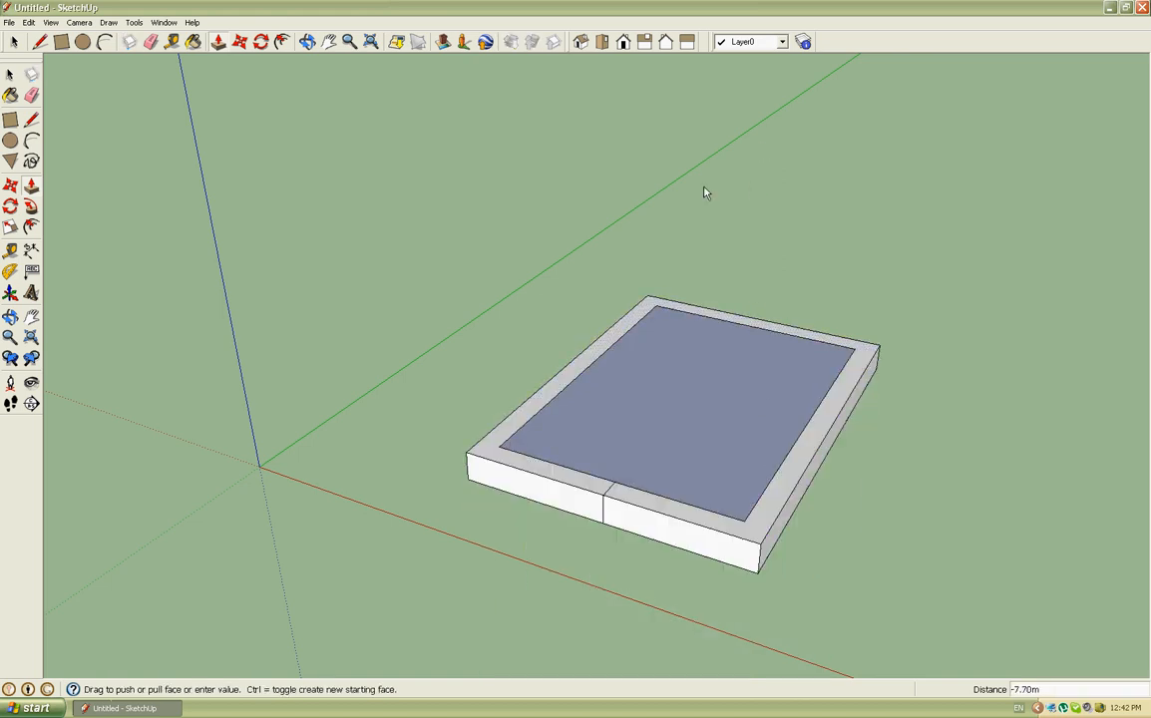
pyautogui.press('Escape')
pyautogui.click(838, 392)
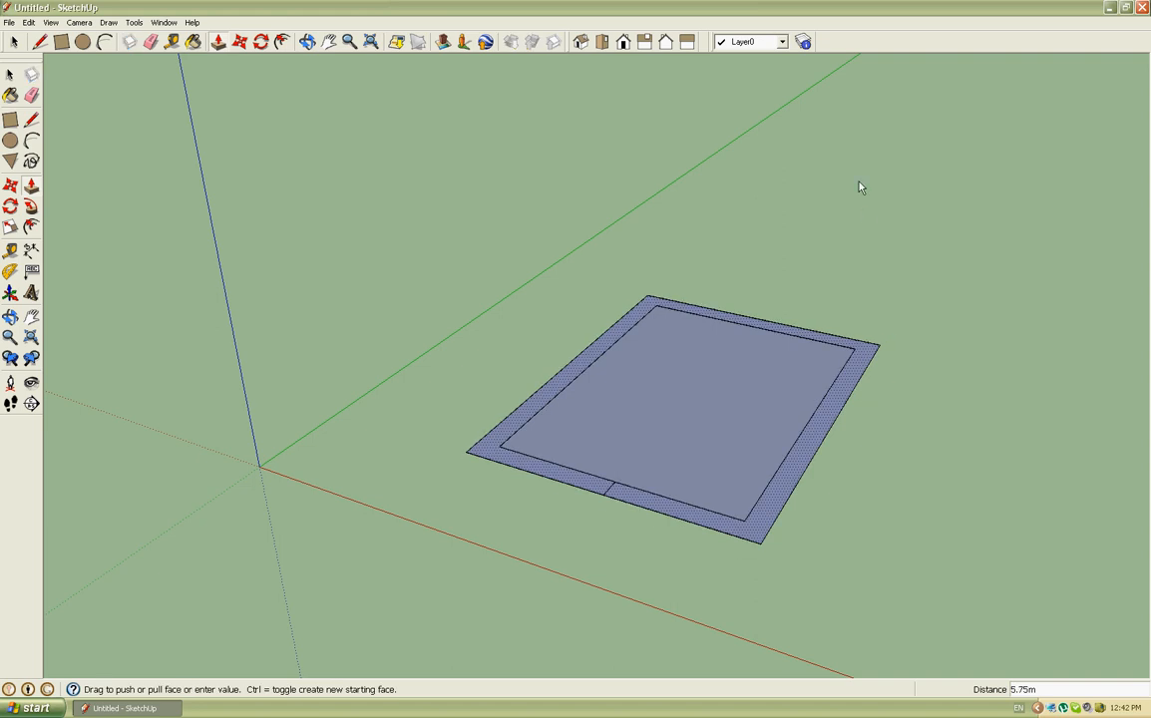
pyautogui.click(836, 360)
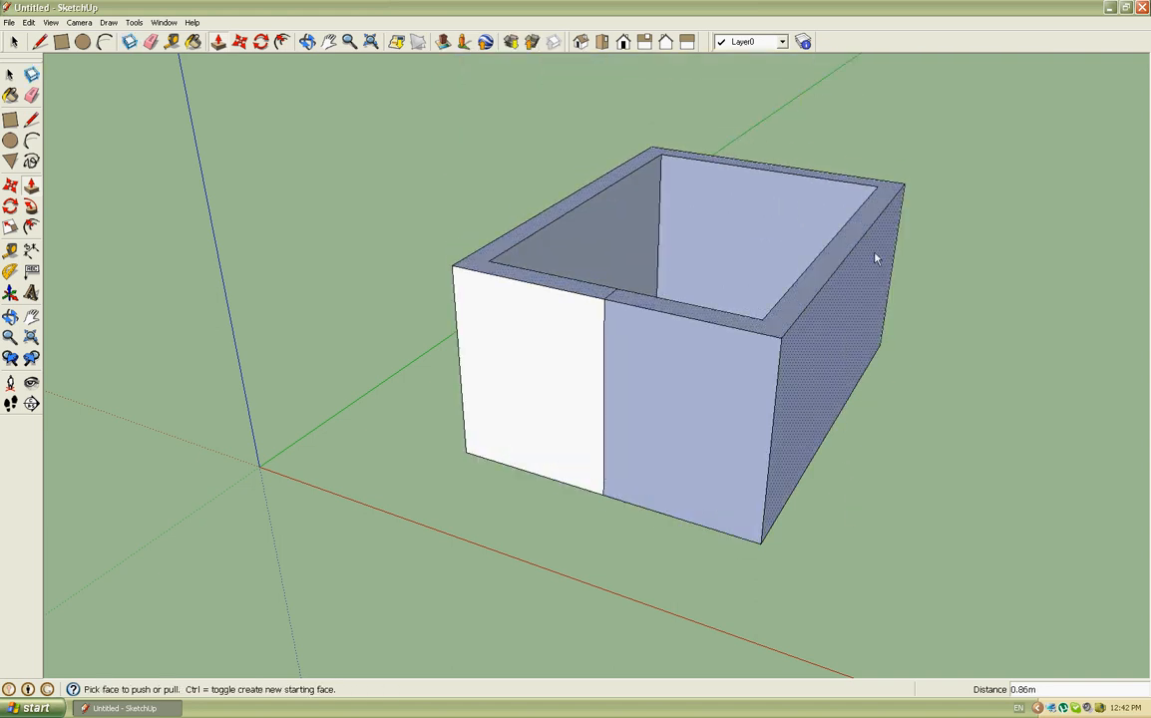
# Delete the inner face of the long wall on the side nearest the origin.
pyautogui.moveTo(876, 256); pyautogui.dragTo(843, 237, button='middle')
pyautogui.scroll(-3, 846, 330)
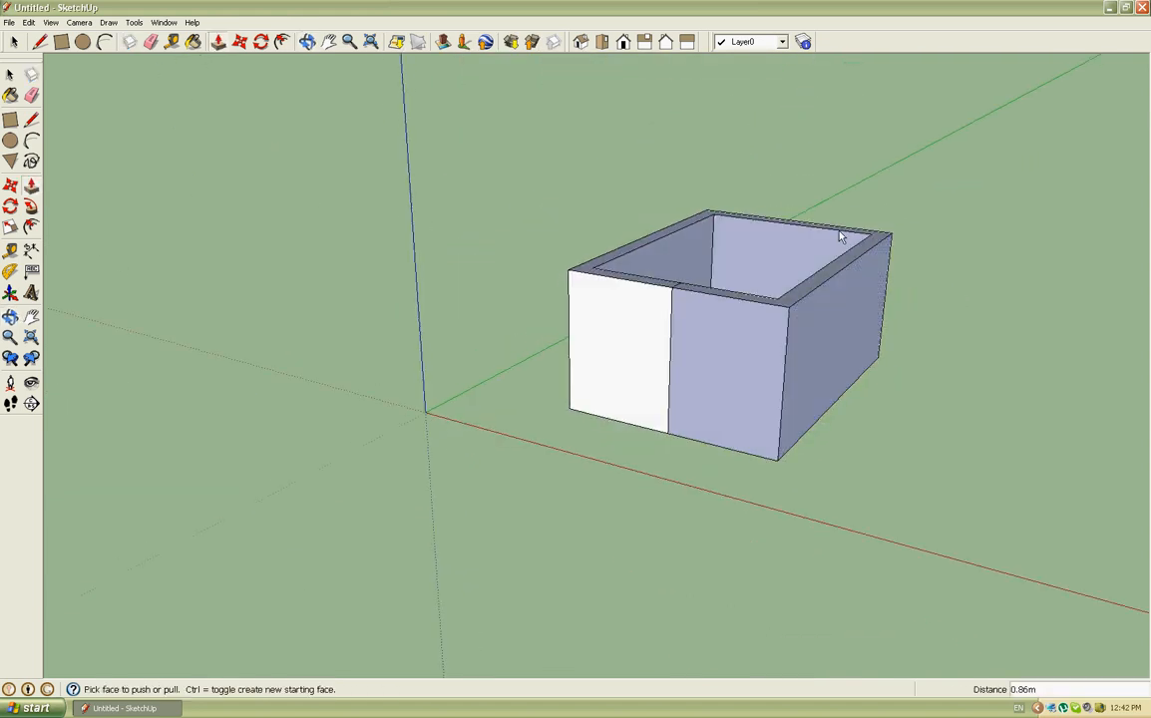
pyautogui.press('space')
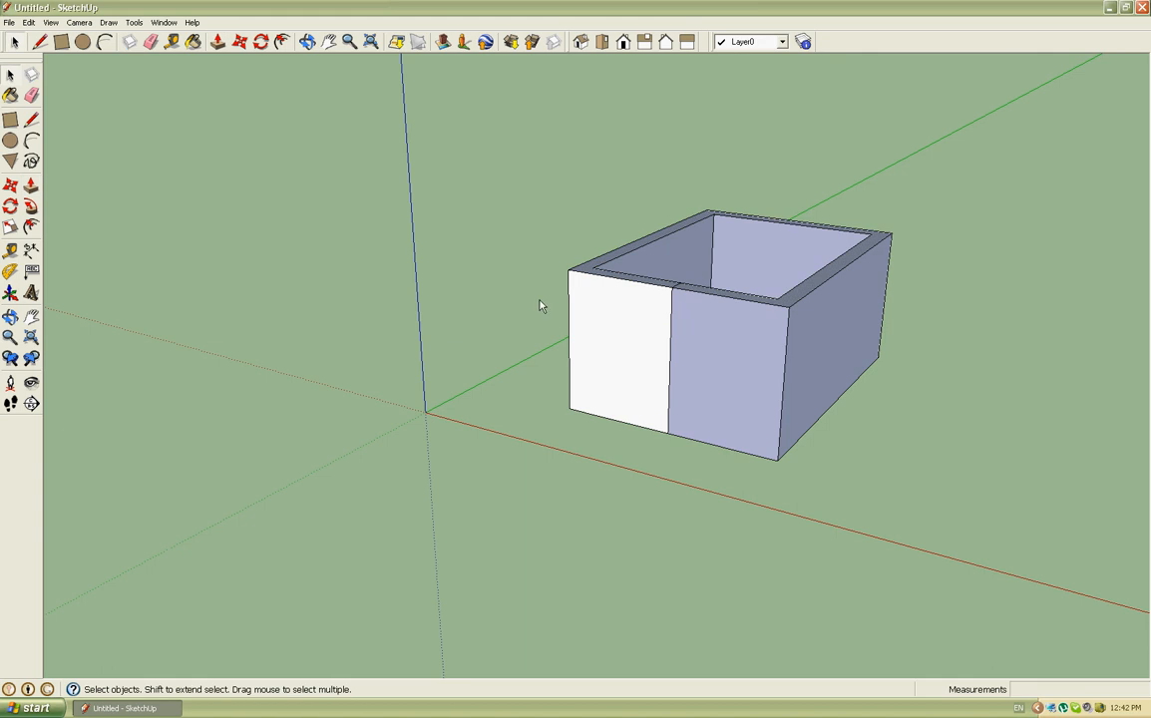
pyautogui.click(614, 344)
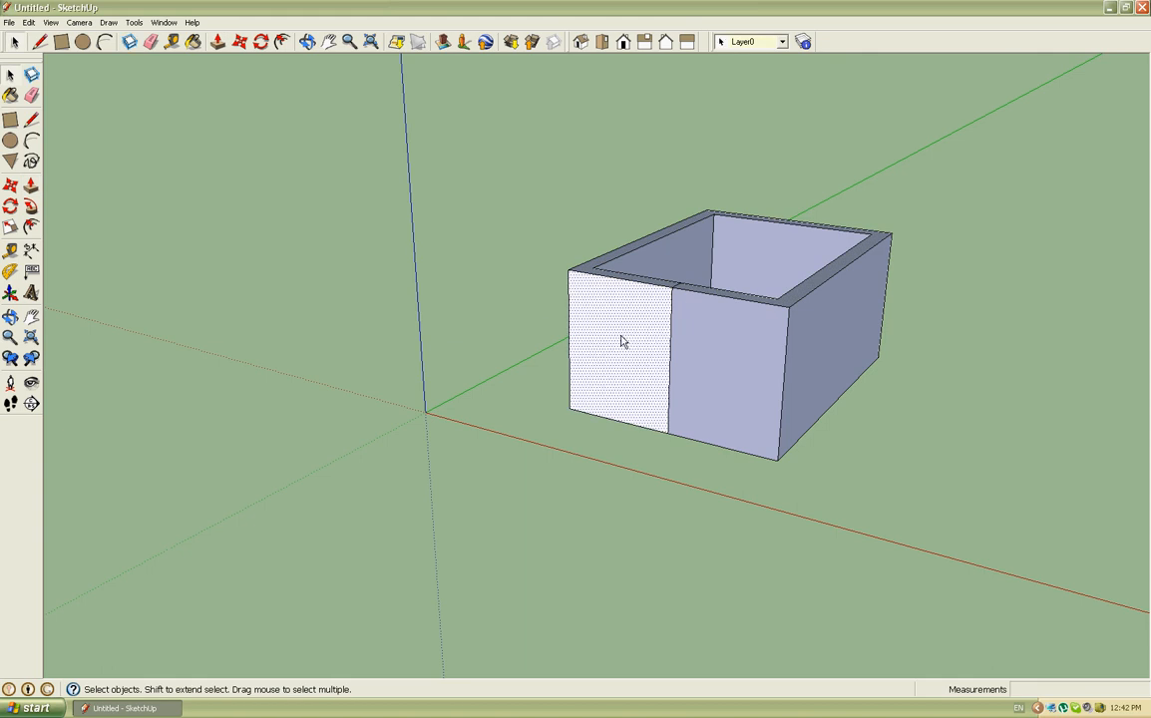
pyautogui.moveTo(624, 347); pyautogui.dragTo(414, 390, button='middle')
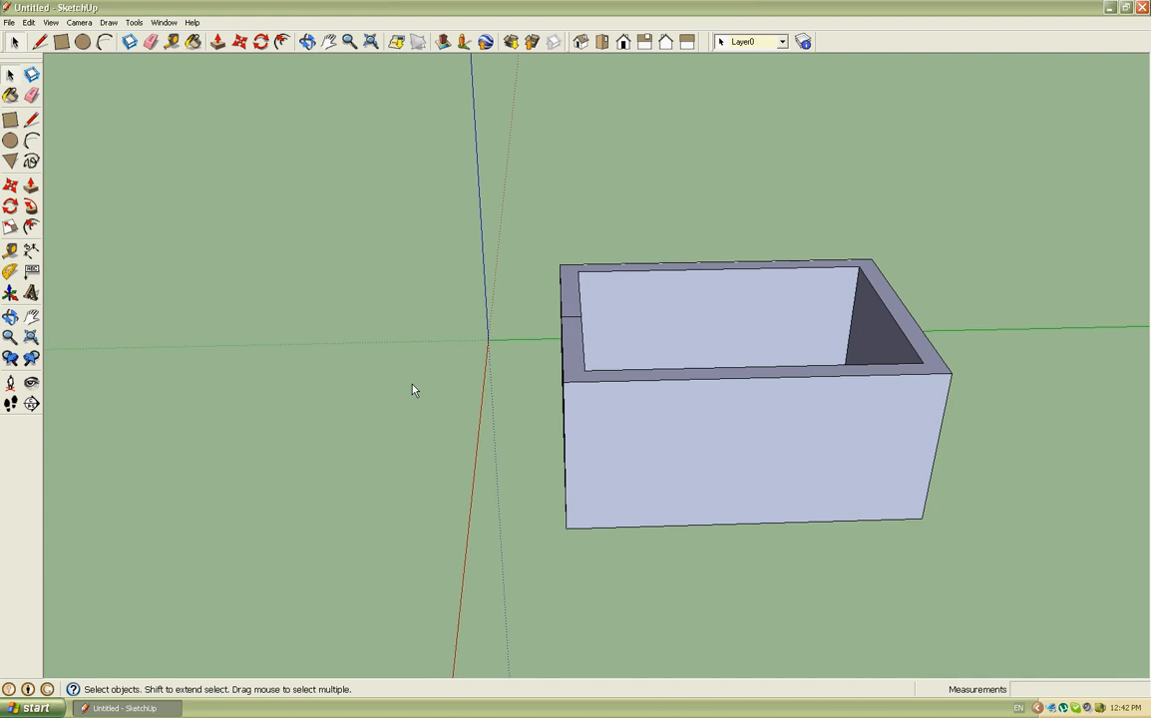
pyautogui.moveTo(600, 339); pyautogui.dragTo(501, 345, button='middle')
pyautogui.click(414, 361)
pyautogui.scroll(2, 582, 358)
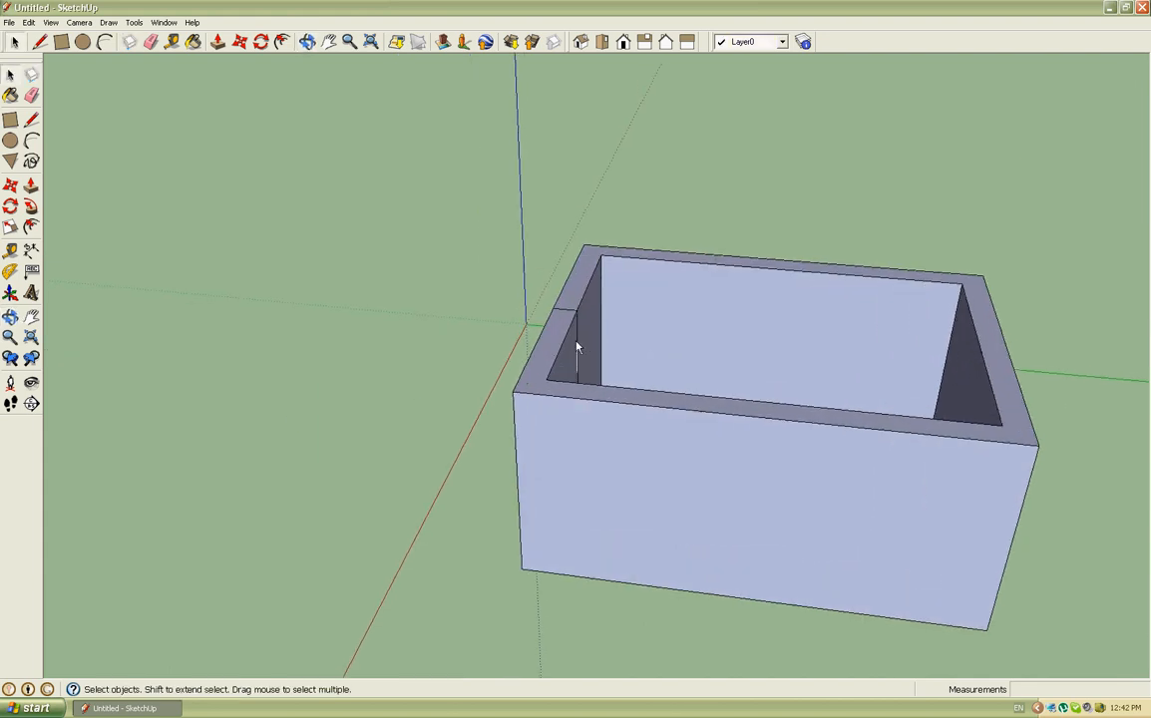
pyautogui.scroll(-3, 504, 347)
pyautogui.click(591, 341)
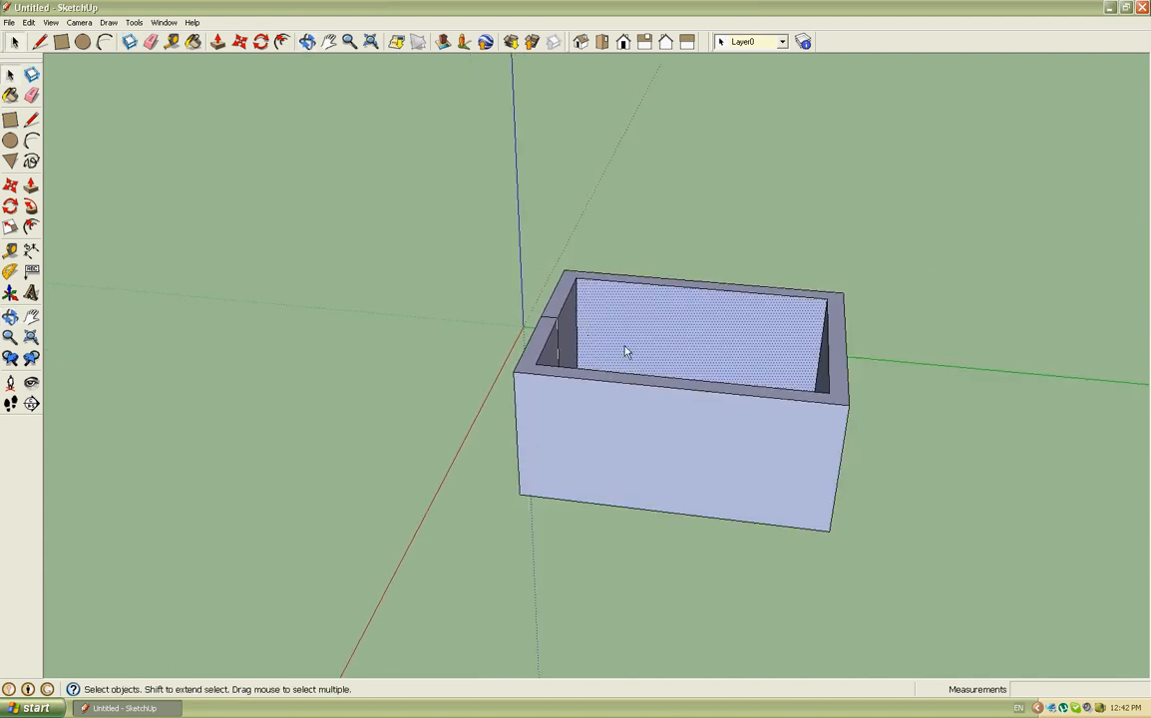
pyautogui.press('Delete')
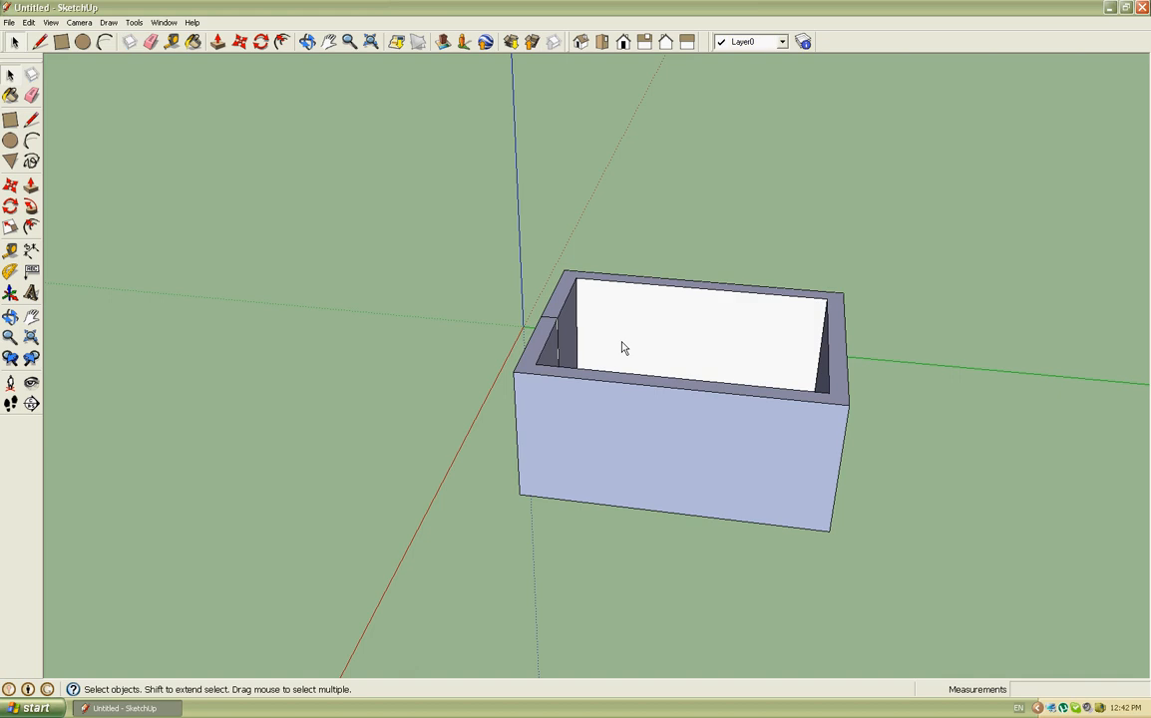
# Inspect the hollow wall from above and undo the deletion of its inner face.
pyautogui.moveTo(622, 343); pyautogui.dragTo(921, 456, button='middle')
pyautogui.scroll(1, 587, 325)
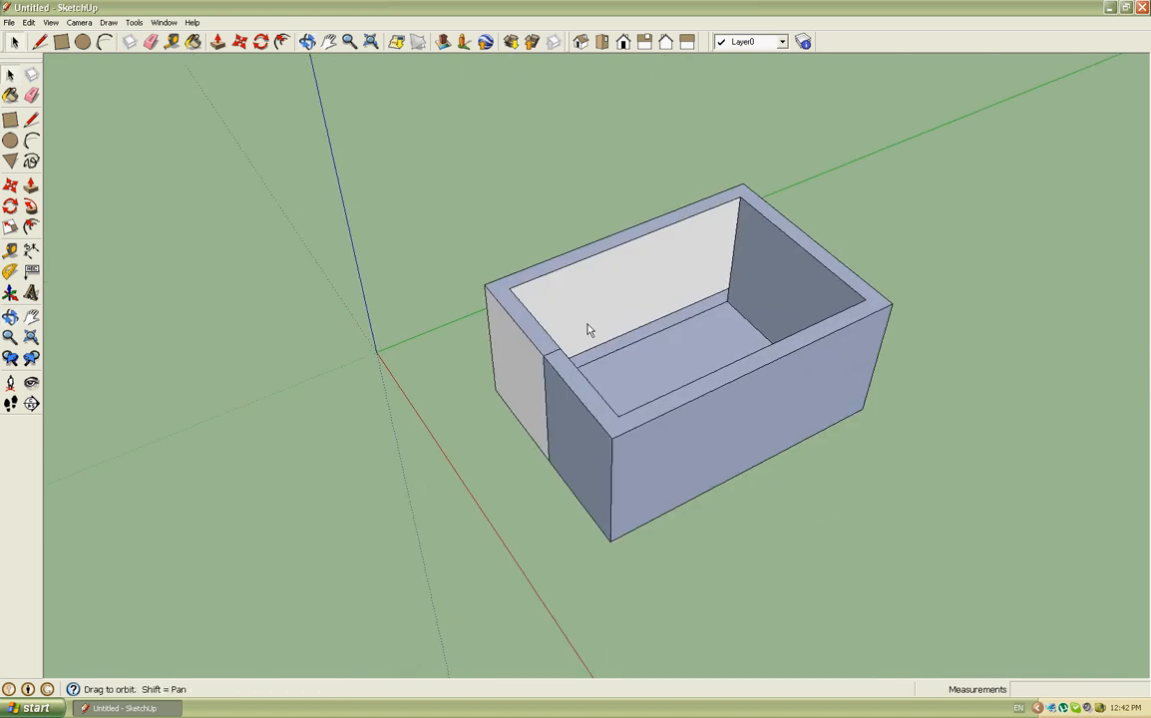
pyautogui.moveTo(586, 325); pyautogui.dragTo(602, 336, button='middle')
pyautogui.hotkey('ctrl', 'z')
# Draw a vertical line down the middle of the long wall's inner face, between its top and floor edges.
pyautogui.scroll(2, 602, 333)
pyautogui.press('l')
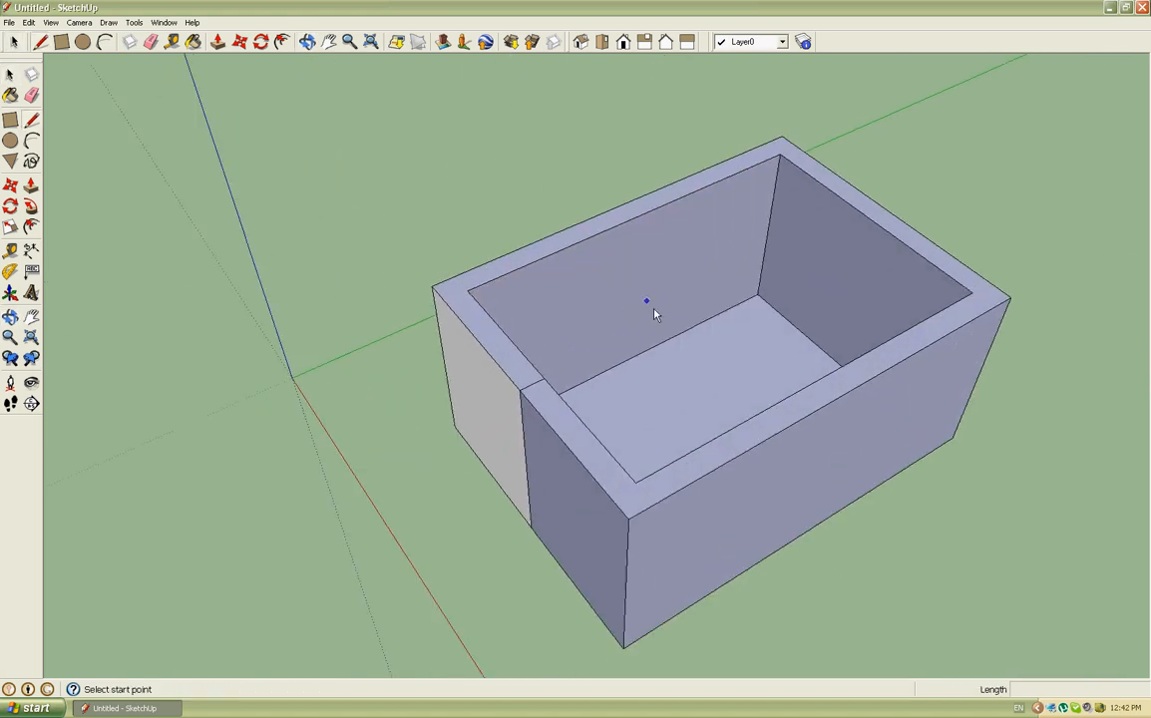
pyautogui.click(643, 351)
pyautogui.click(651, 213)
# Delete the far half of the divided inner wall face and inspect the opening.
pyautogui.press('space')
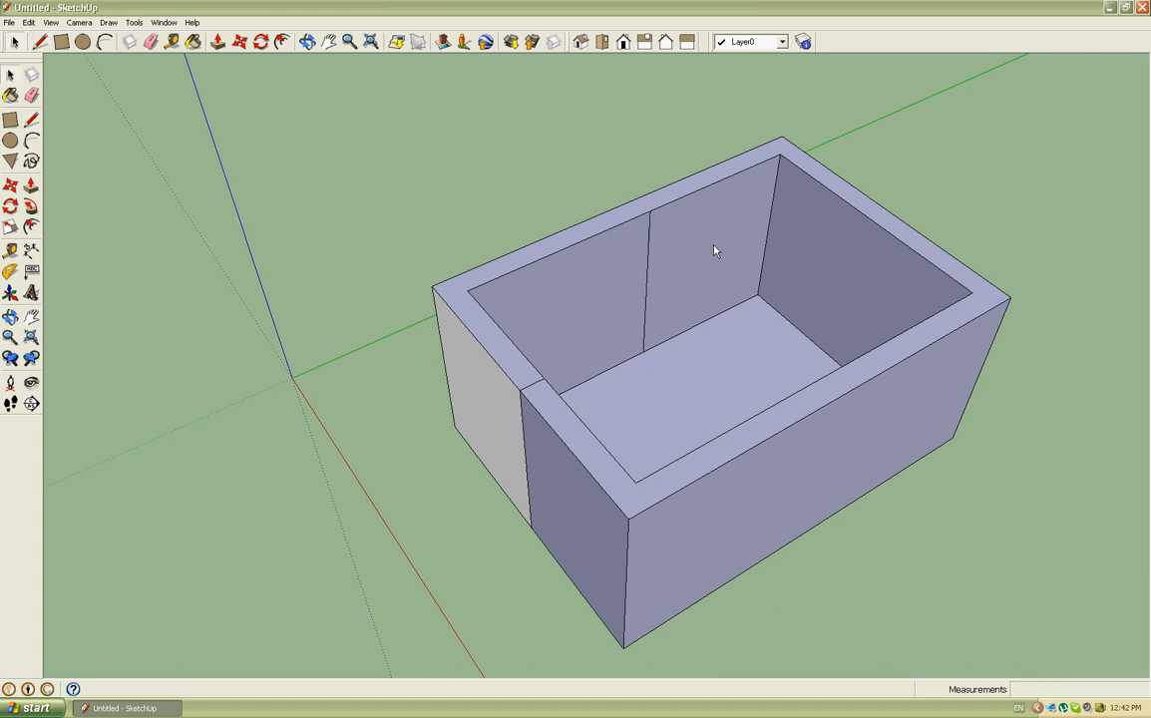
pyautogui.click(719, 250)
pyautogui.press('Delete')
pyautogui.moveTo(722, 269); pyautogui.dragTo(678, 264, button='middle')
pyautogui.scroll(5, 658, 279)
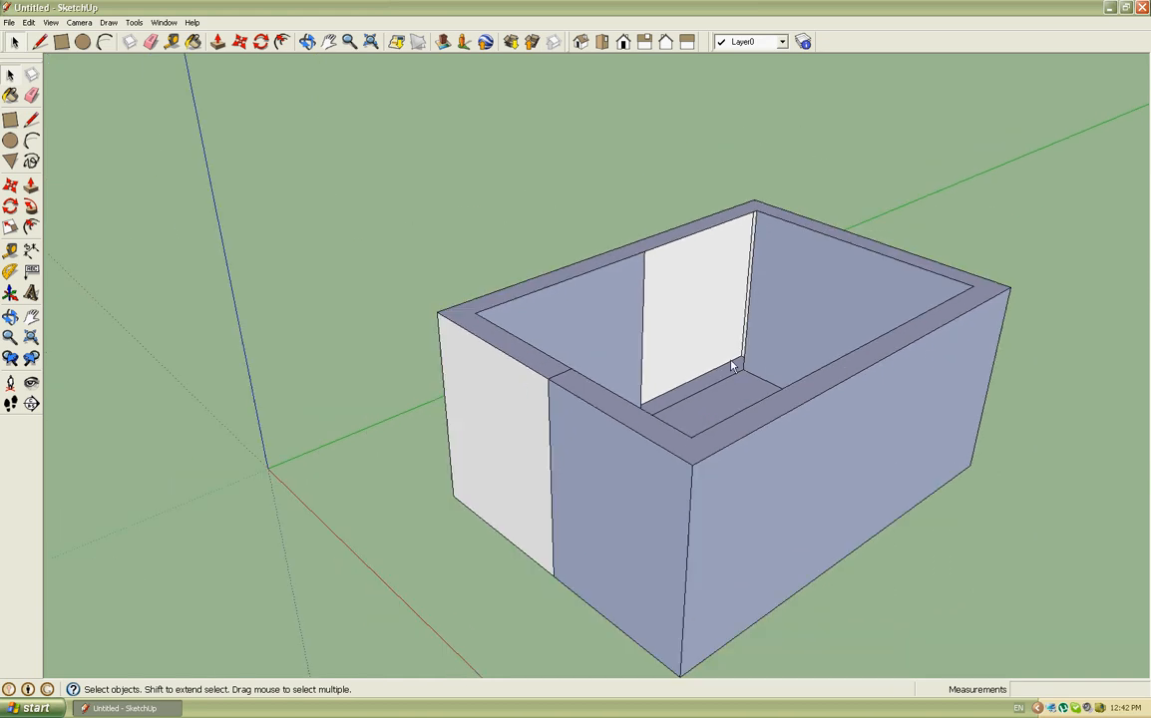
pyautogui.moveTo(731, 366); pyautogui.dragTo(807, 393, button='middle')
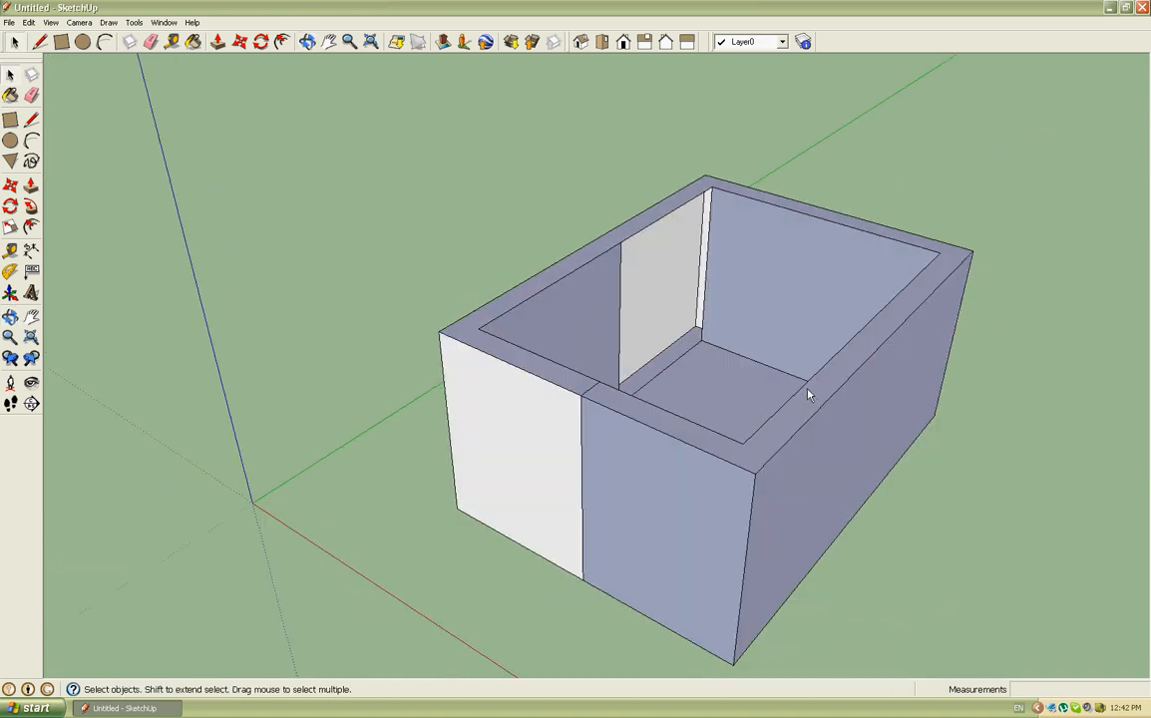
# Restore the missing half of the inner wall face by tracing its far vertical corner edge from floor to top.
pyautogui.press('l')
pyautogui.click(702, 342)
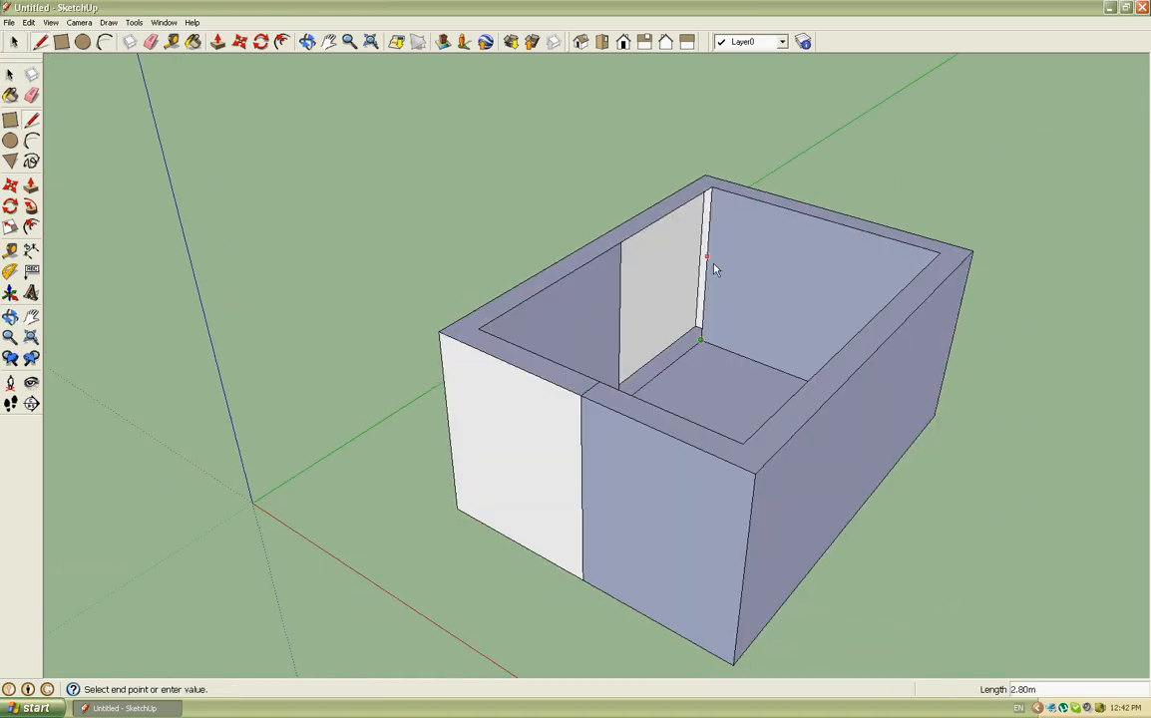
pyautogui.click(710, 187)
# Erase the vertical line dividing the long wall's inner face.
pyautogui.scroll(-2, 637, 257)
pyautogui.press('space')
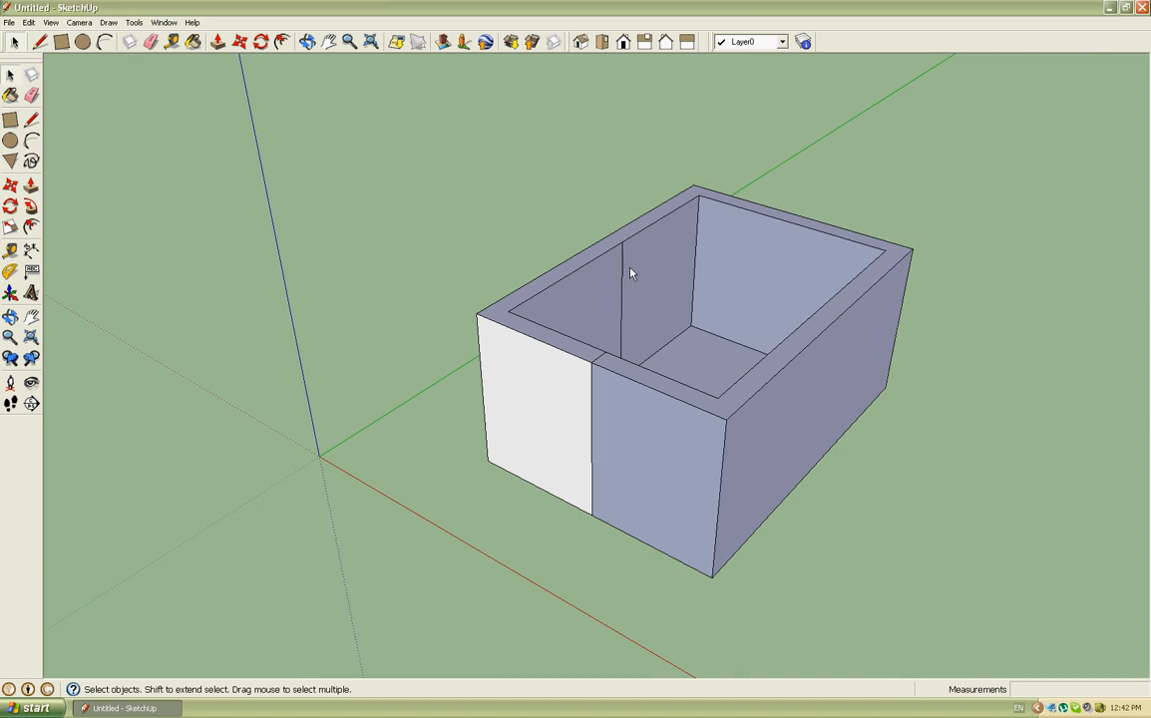
pyautogui.press('e')
pyautogui.moveTo(705, 320); pyautogui.dragTo(625, 300, button='middle')
# Orient all the box's faces to match the white half of the front wall.
pyautogui.press('space')
pyautogui.click(586, 327)
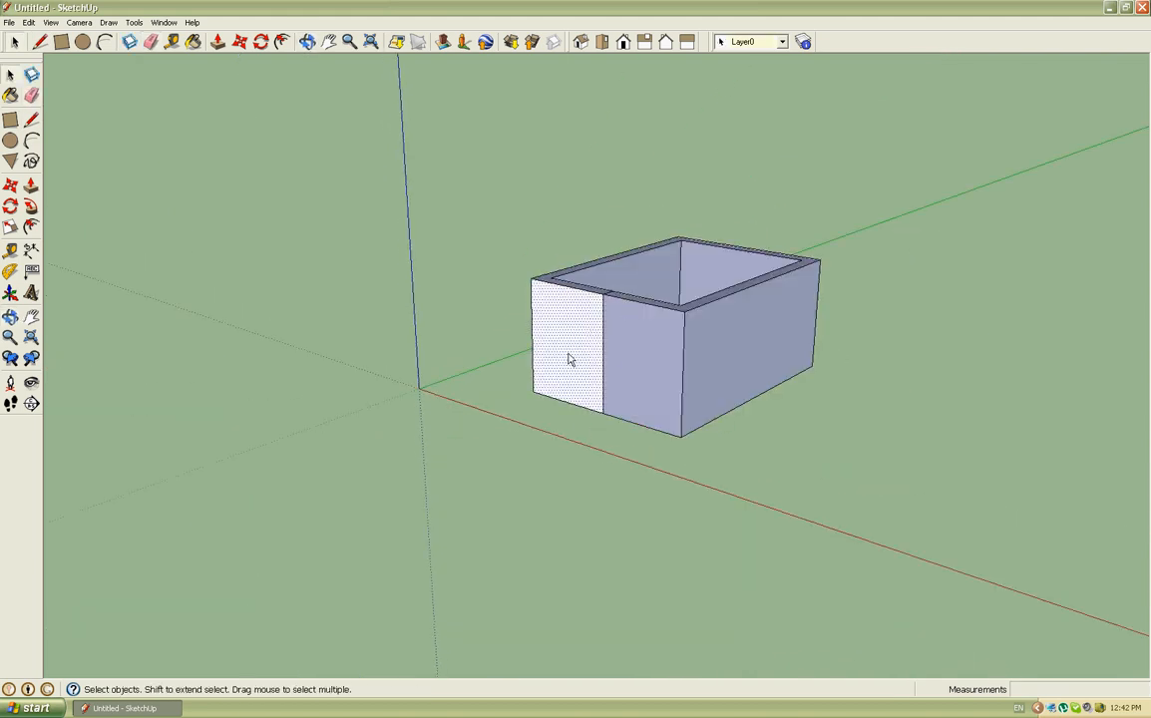
pyautogui.rightClick(562, 349)
pyautogui.click(598, 469)
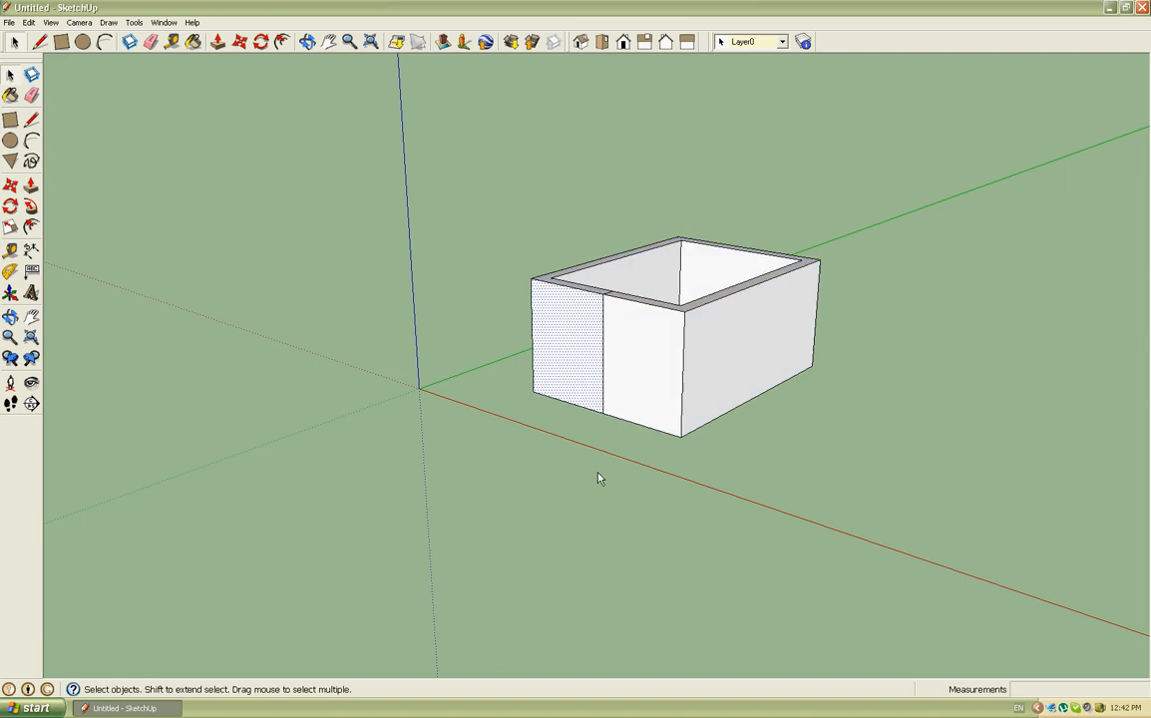
pyautogui.click(755, 450)
# Erase the lines dividing the front wall's outer face, top and inner face.
pyautogui.moveTo(755, 450)
pyautogui.mouseDown(button='middle')
pyautogui.moveTo(710, 478)
pyautogui.moveTo(385, 437)
pyautogui.moveTo(745, 431)
pyautogui.moveTo(658, 355)
pyautogui.moveTo(668, 419)
pyautogui.mouseUp(button='middle')
pyautogui.press('e')
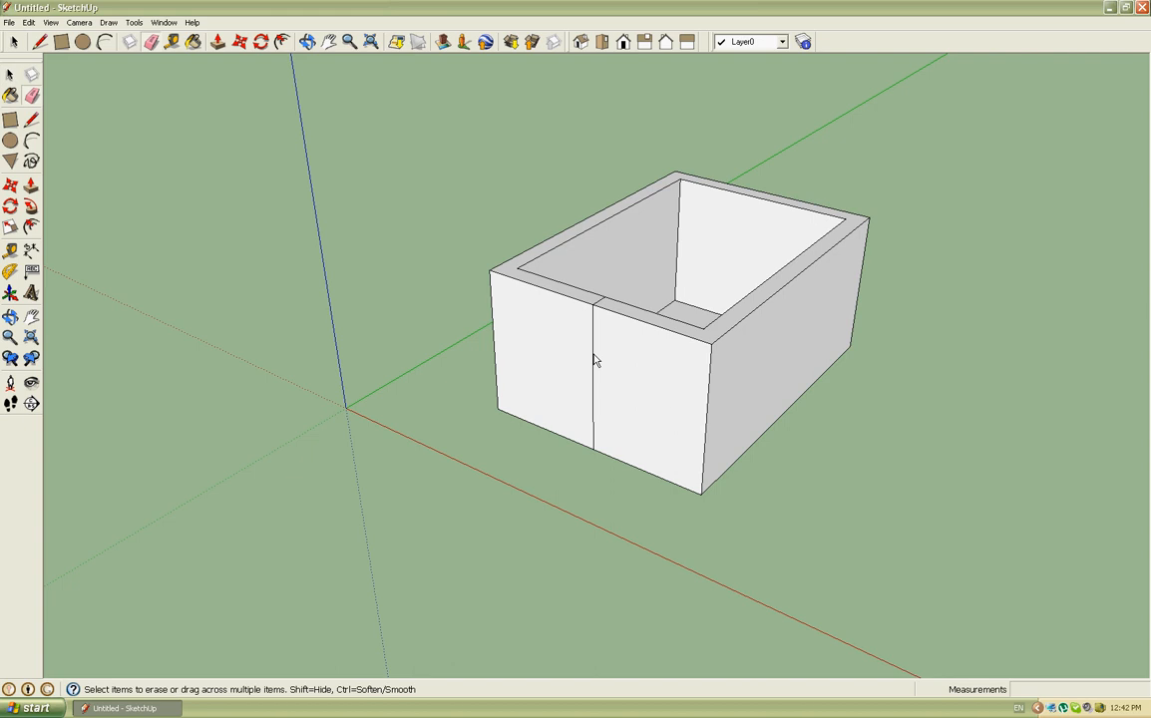
pyautogui.scroll(2, 611, 349)
pyautogui.moveTo(603, 315)
pyautogui.mouseDown(button='middle')
pyautogui.moveTo(540, 354)
pyautogui.moveTo(419, 284)
pyautogui.mouseUp(button='middle')
pyautogui.click(481, 286)
pyautogui.scroll(-3, 699, 329)
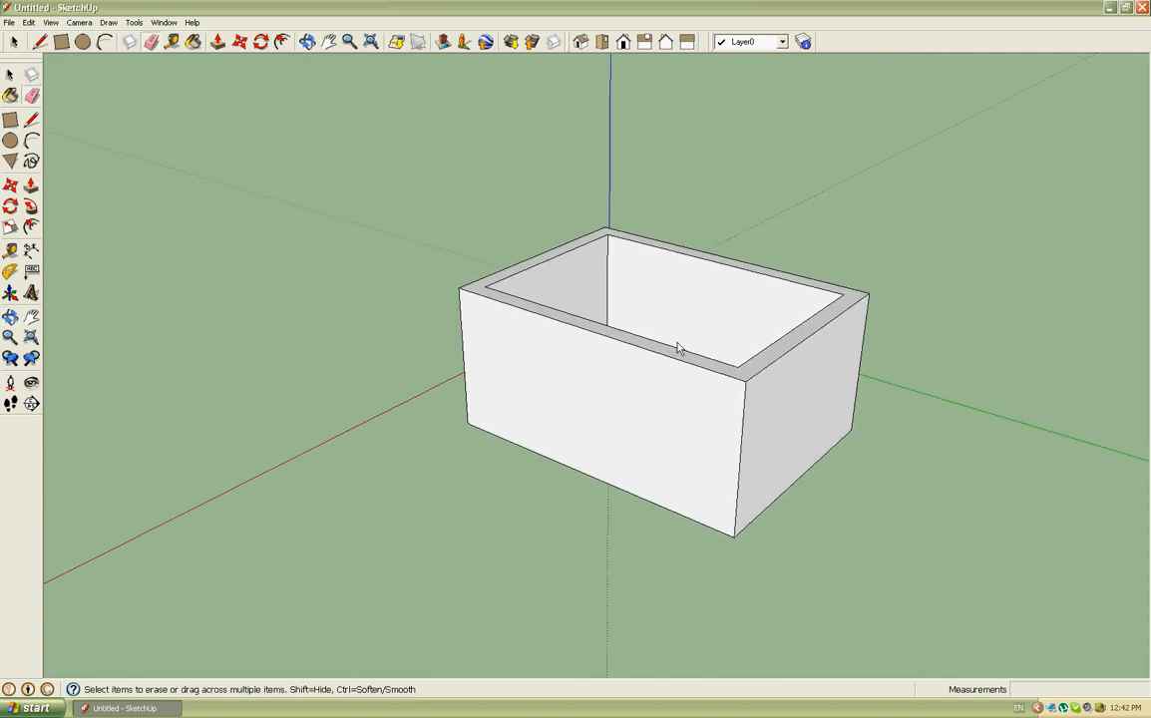
pyautogui.moveTo(675, 342)
pyautogui.mouseDown(button='middle')
pyautogui.moveTo(727, 398)
pyautogui.moveTo(663, 402)
pyautogui.moveTo(845, 403)
pyautogui.moveTo(704, 408)
pyautogui.moveTo(664, 328)
pyautogui.moveTo(672, 265)
pyautogui.moveTo(626, 330)
pyautogui.moveTo(629, 470)
pyautogui.moveTo(673, 493)
pyautogui.moveTo(701, 370)
pyautogui.mouseUp(button='middle')
pyautogui.rightClick(625, 330)
pyautogui.click(615, 322)
# Draw a short line across the top of the long wall farthest from the origin, and cancel a second one.
pyautogui.press('l')
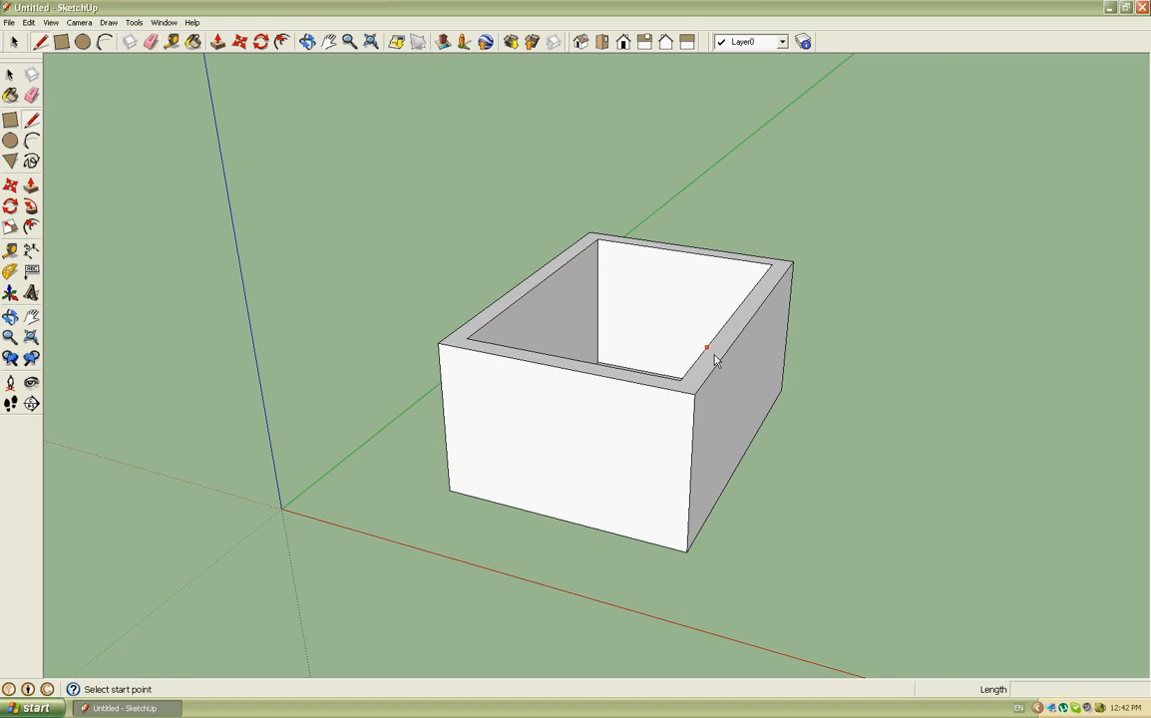
pyautogui.click(709, 351)
pyautogui.click(725, 347)
pyautogui.click(750, 295)
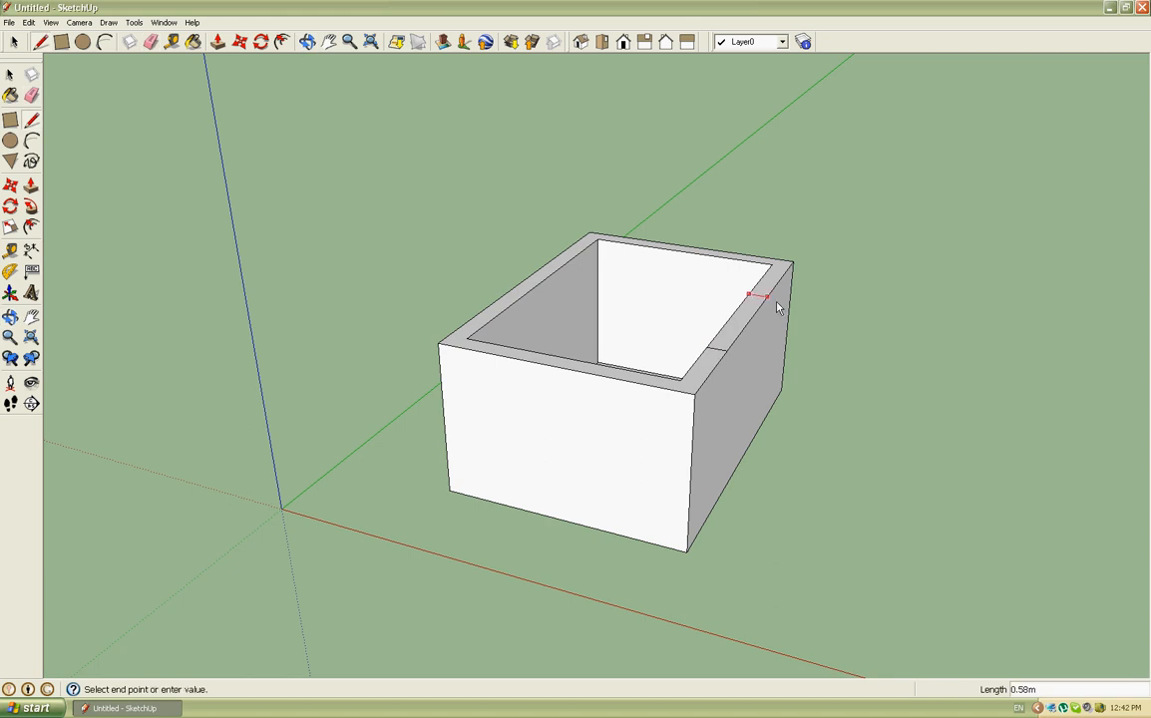
pyautogui.press('Escape')
# Erase the short line across the long wall's top.
pyautogui.scroll(2, 731, 351)
pyautogui.press('e')
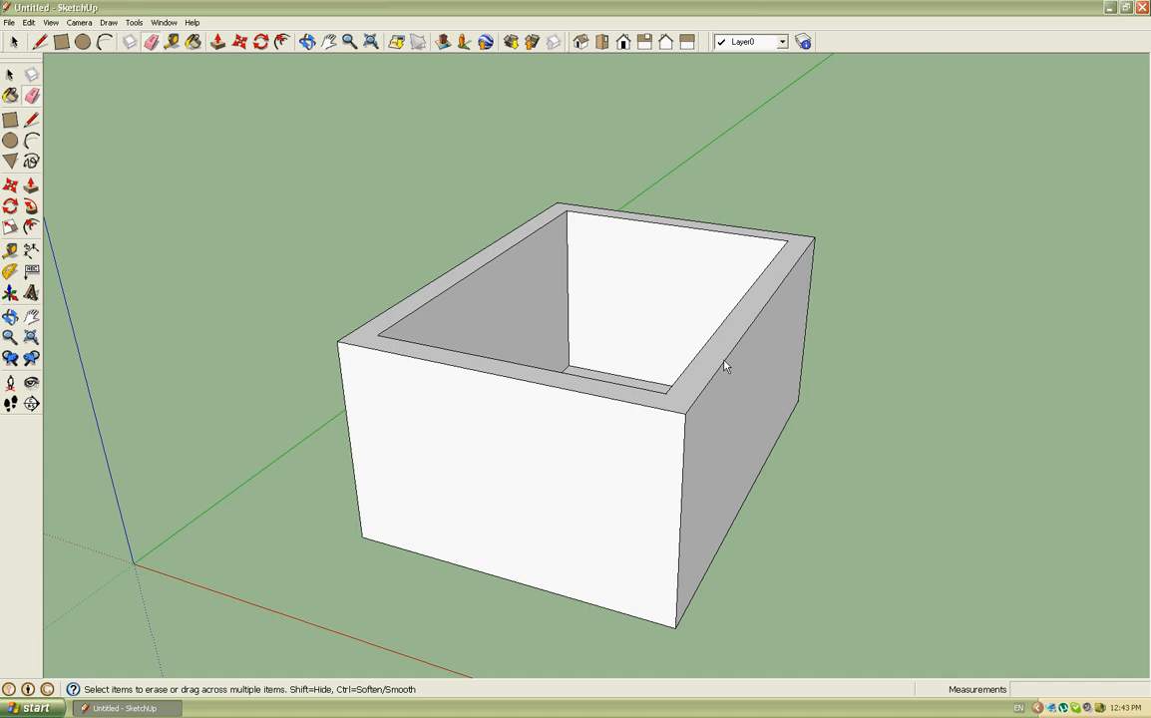
pyautogui.scroll(-2, 714, 385)
# Draw an upright, window-sized rectangle on the front wall, in the half nearest the origin.
pyautogui.moveTo(714, 385); pyautogui.dragTo(697, 318, button='middle')
pyautogui.scroll(2, 535, 419)
pyautogui.press('r')
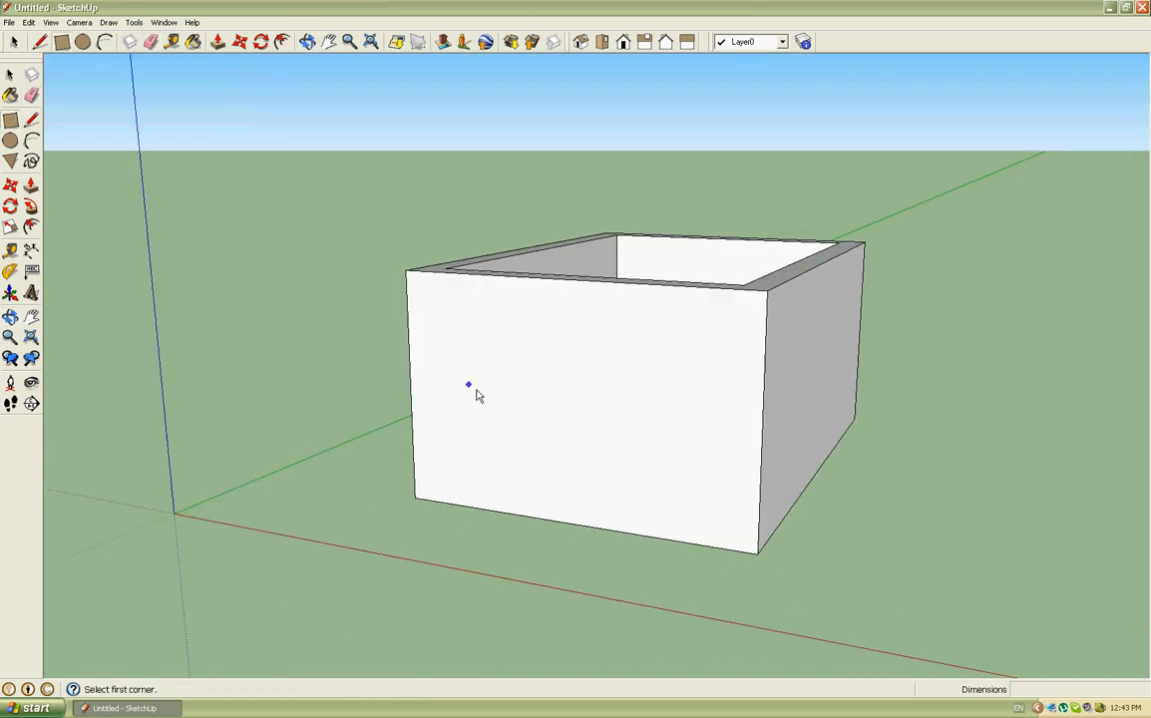
pyautogui.click(479, 322)
pyautogui.click(558, 440)
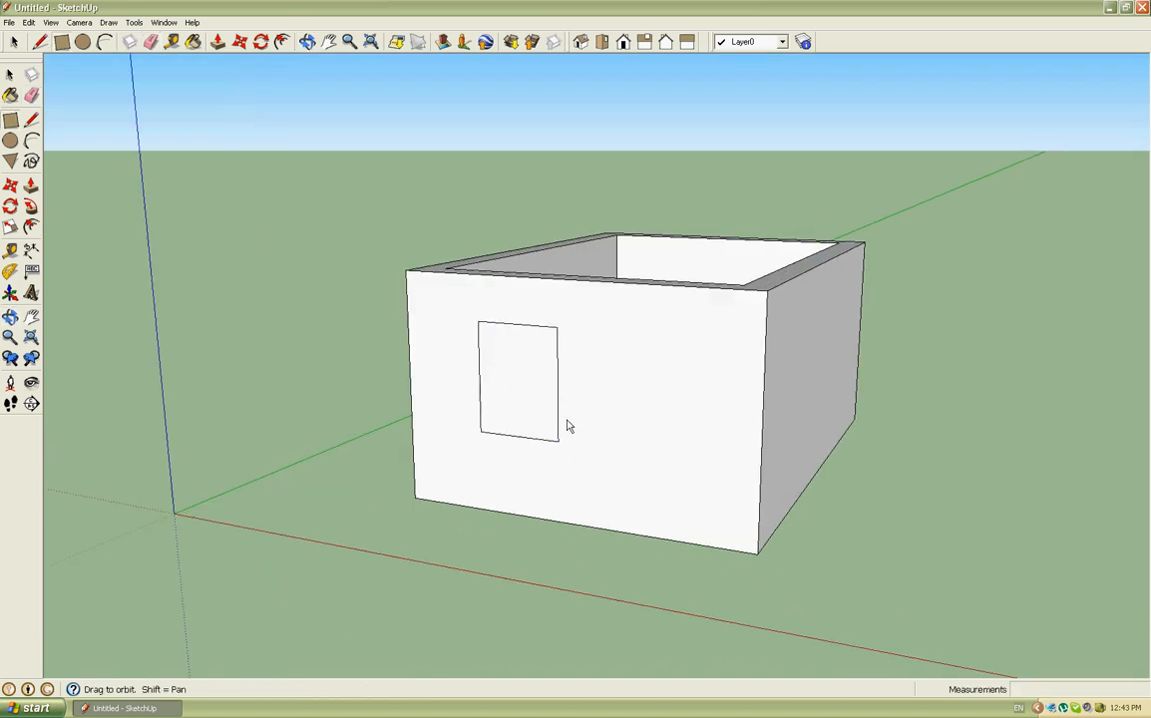
# Push the window rectangle 0.58 m through the front wall to cut an opening.
pyautogui.moveTo(569, 426); pyautogui.dragTo(554, 463, button='middle')
pyautogui.press('p')
pyautogui.click(531, 432)
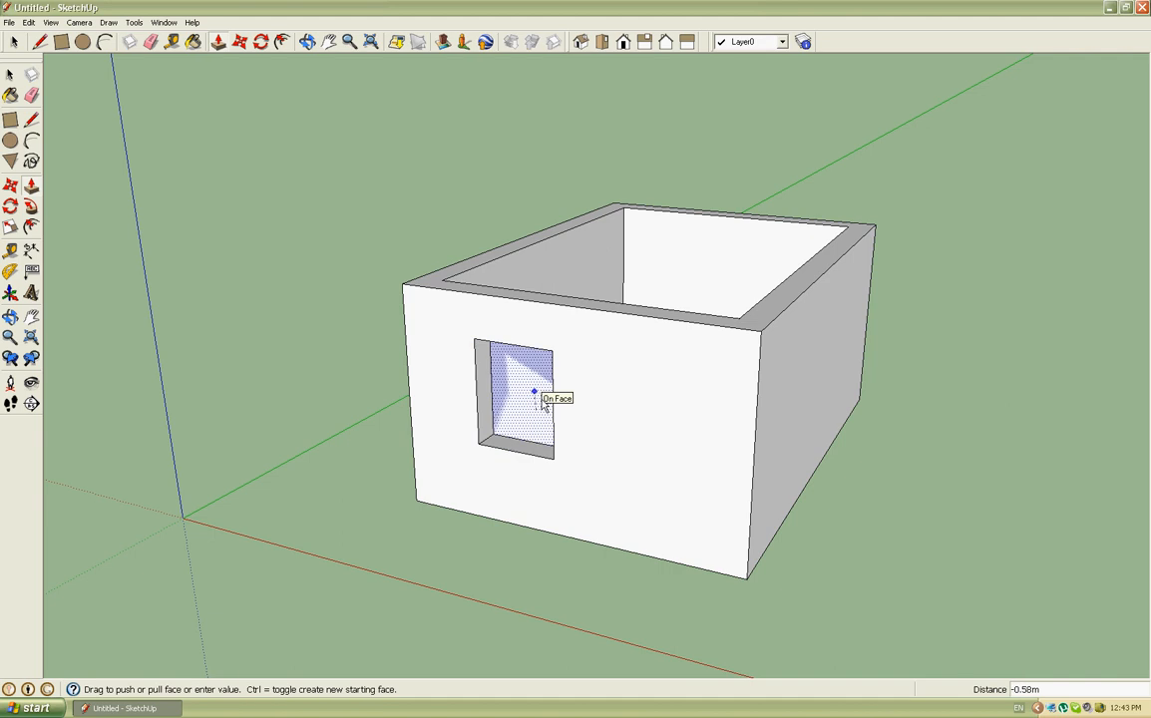
pyautogui.click(544, 403)
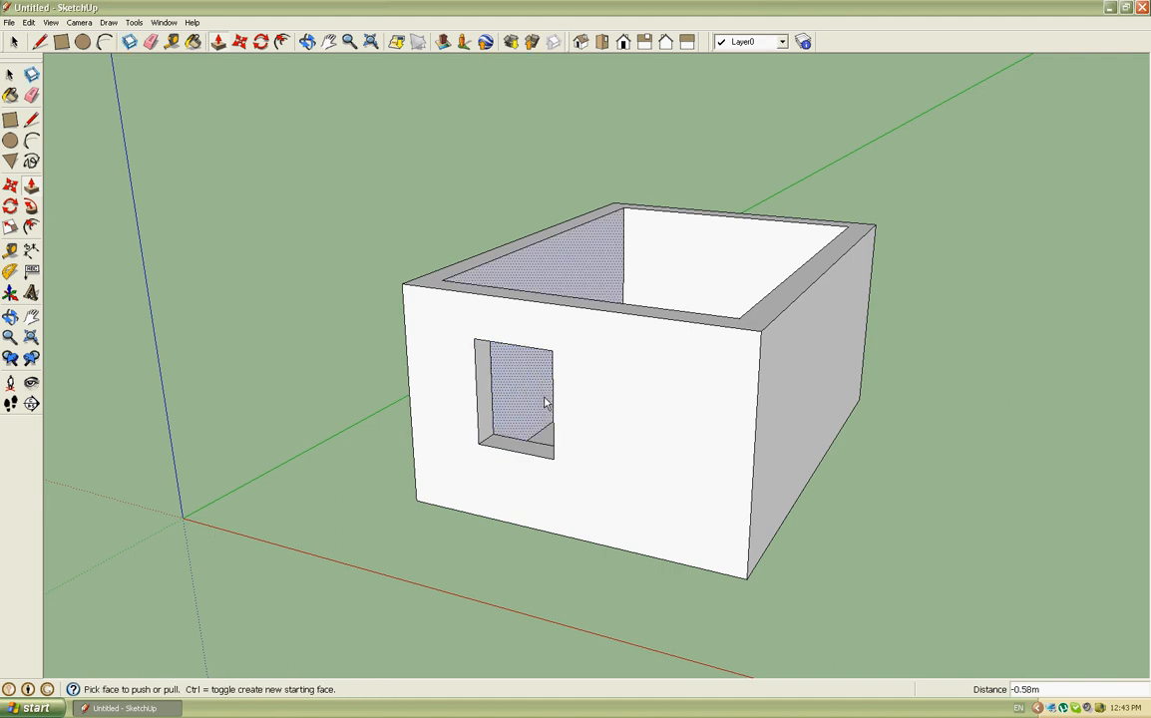
pyautogui.moveTo(546, 368); pyautogui.dragTo(446, 503, button='middle')
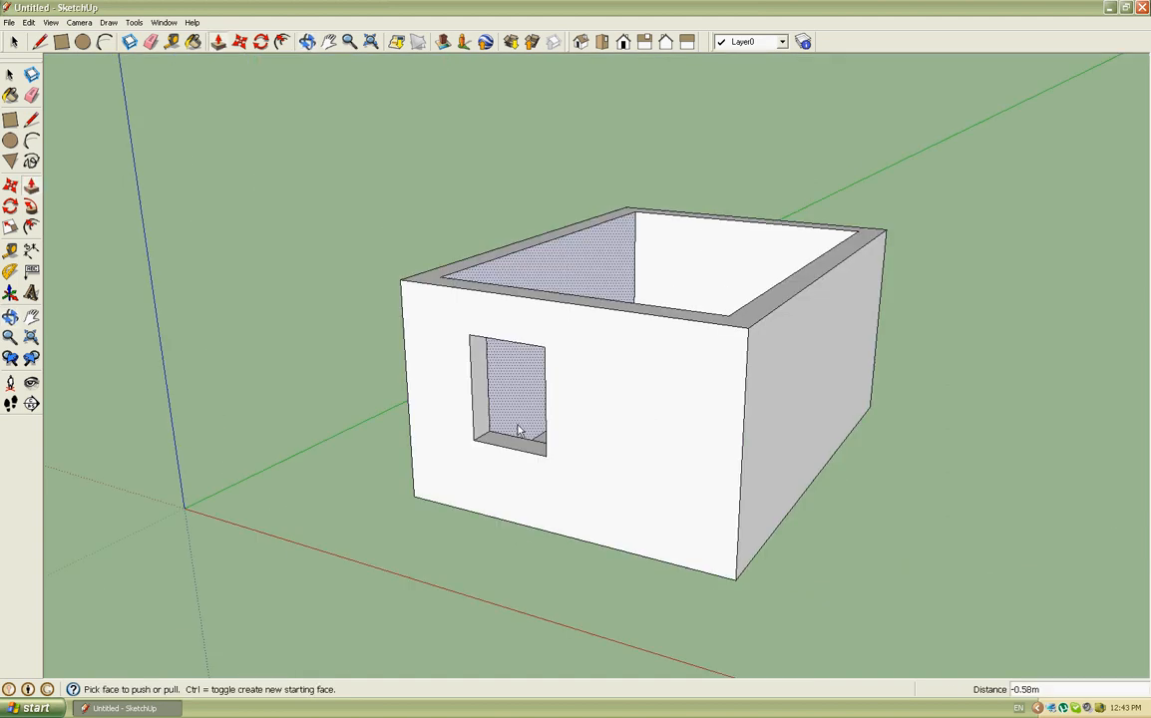
# Turn on shadows and inspect how they fall around the walls and through the window opening.
pyautogui.press('space')
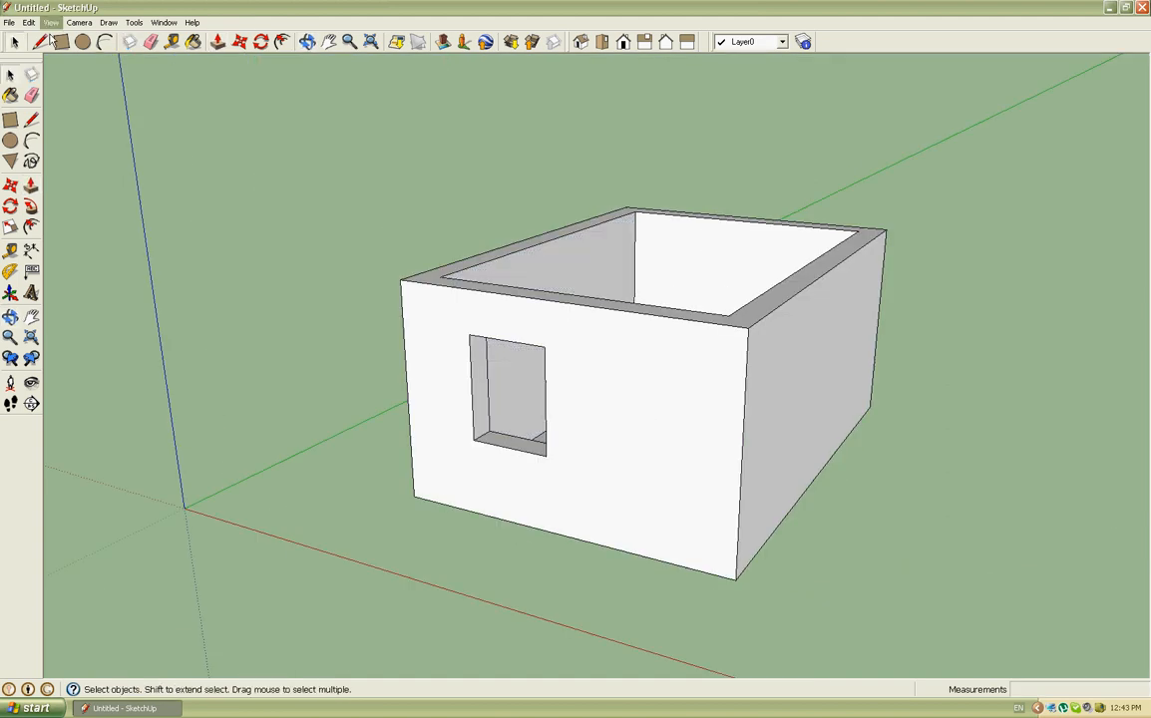
pyautogui.click(50, 22)
pyautogui.click(68, 132)
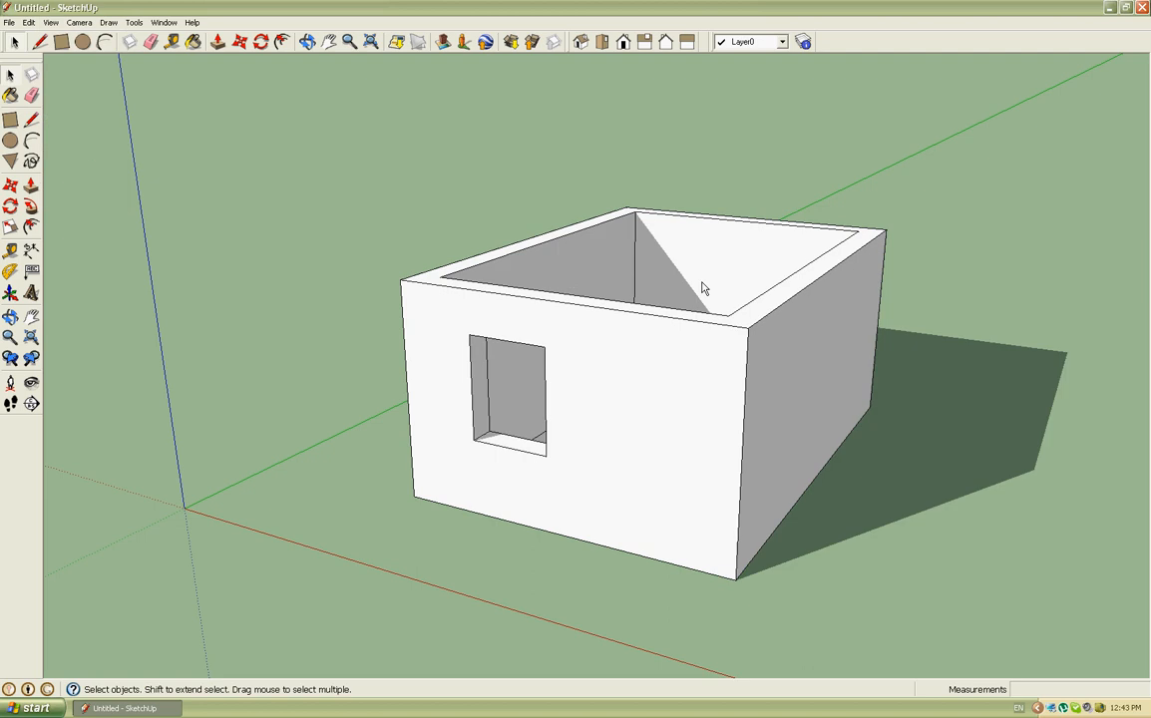
pyautogui.moveTo(701, 287); pyautogui.dragTo(688, 205, button='middle')
pyautogui.rightClick(688, 206)
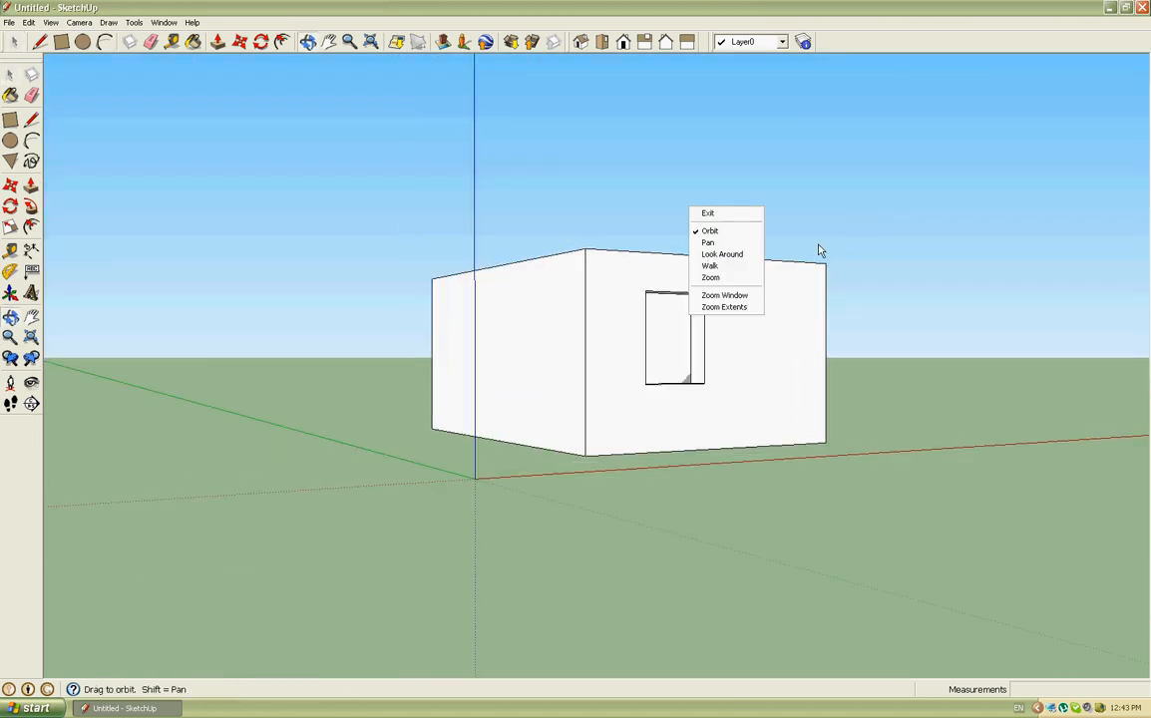
pyautogui.click(742, 314)
pyautogui.moveTo(717, 288); pyautogui.dragTo(685, 372, button='middle')
pyautogui.scroll(4, 685, 372)
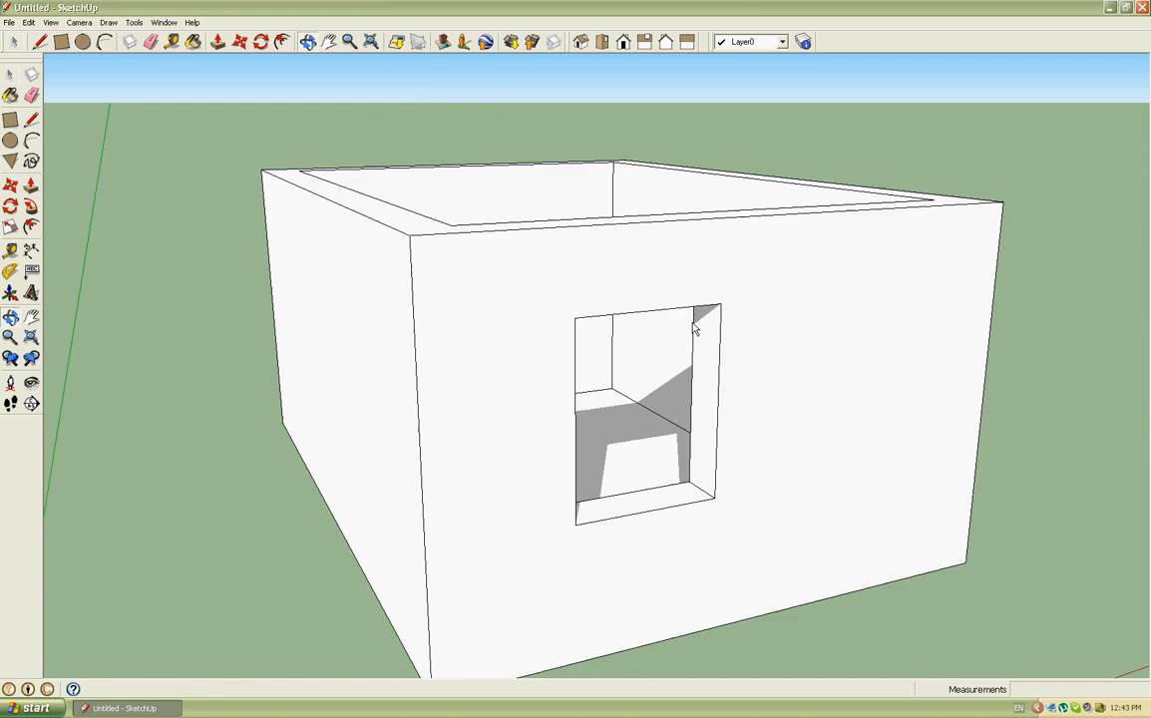
pyautogui.moveTo(701, 329); pyautogui.dragTo(449, 429, button='middle')
pyautogui.scroll(-4, 475, 342)
pyautogui.scroll(3, 450, 429)
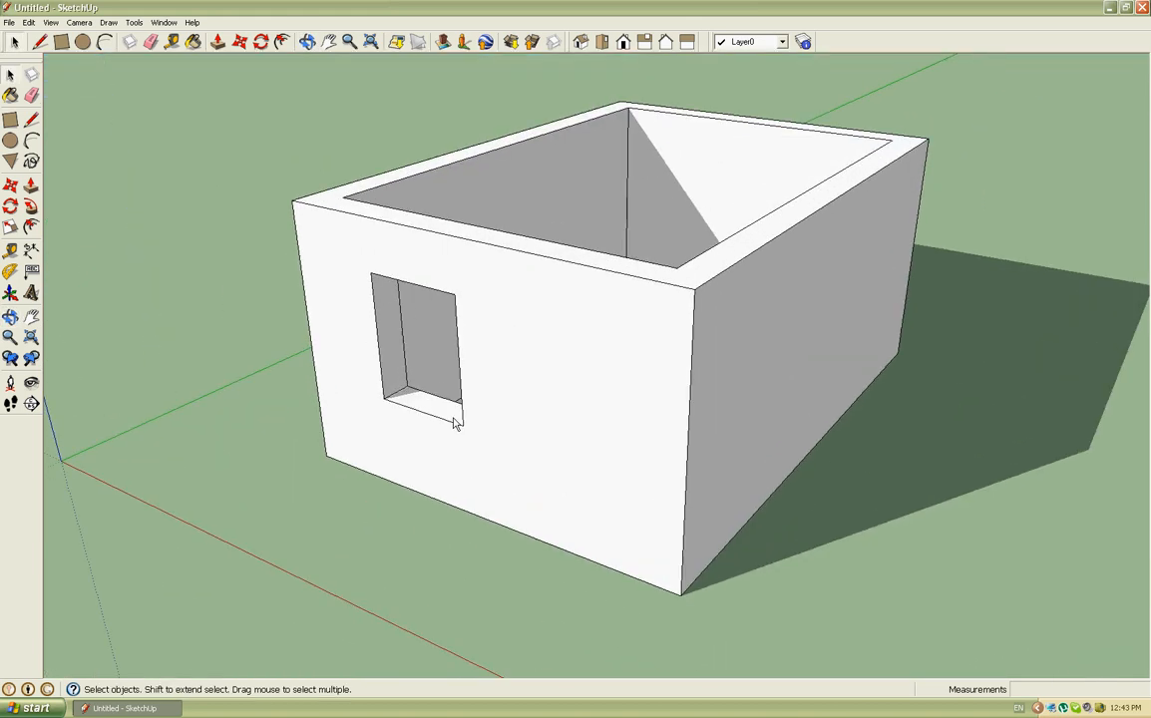
# Dimension the front wall's bottom edge, placing the dimension on the ground in front of the wall.
pyautogui.click(32, 269)
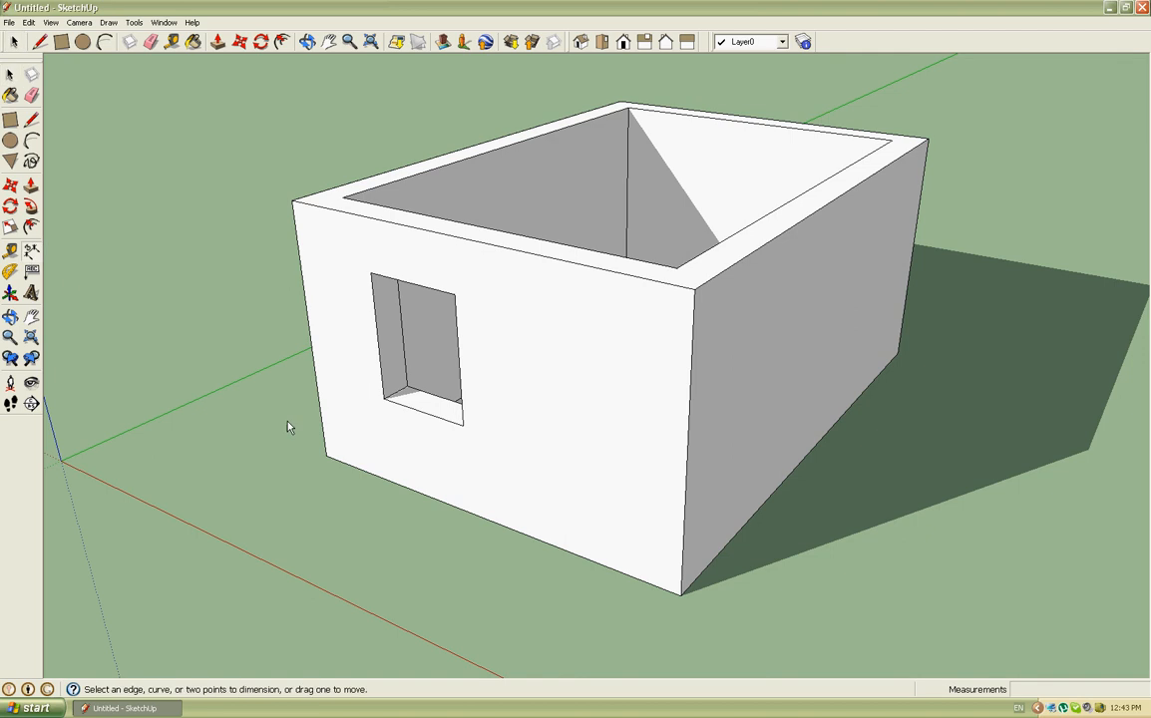
pyautogui.click(327, 457)
pyautogui.click(682, 597)
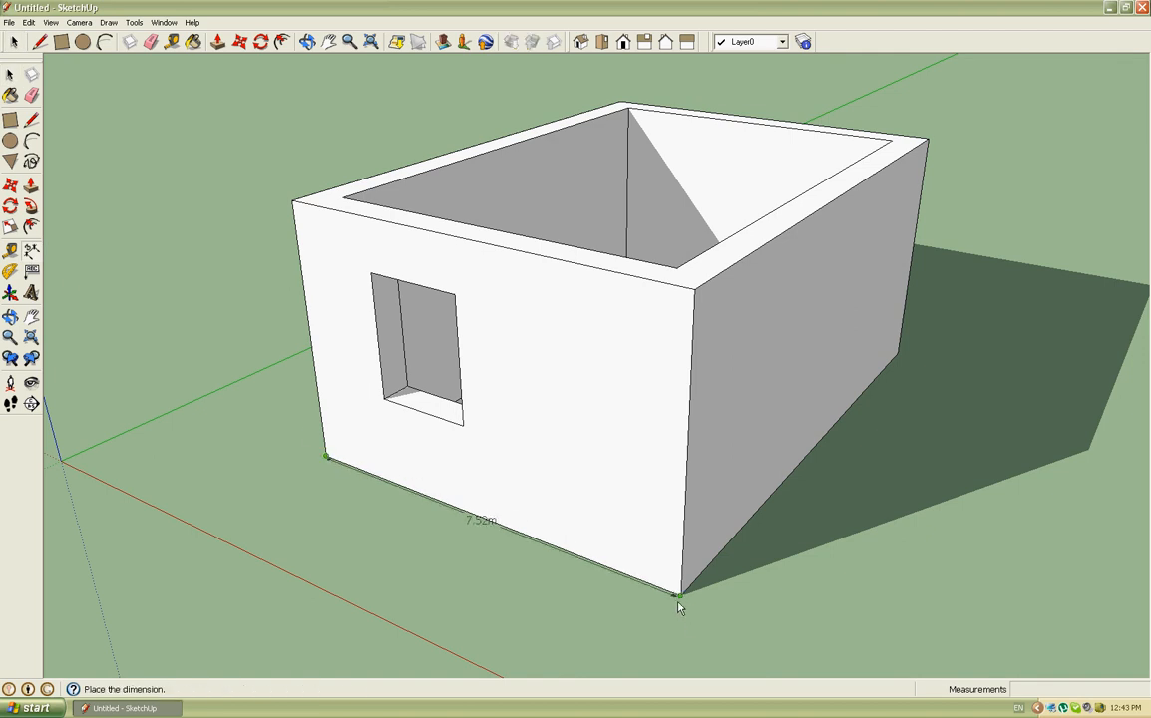
pyautogui.click(541, 629)
# Dimension the bottom edge of the long side wall farthest from the origin, placing it outside the box.
pyautogui.scroll(-3, 542, 233)
pyautogui.moveTo(542, 234); pyautogui.dragTo(542, 396, button='middle')
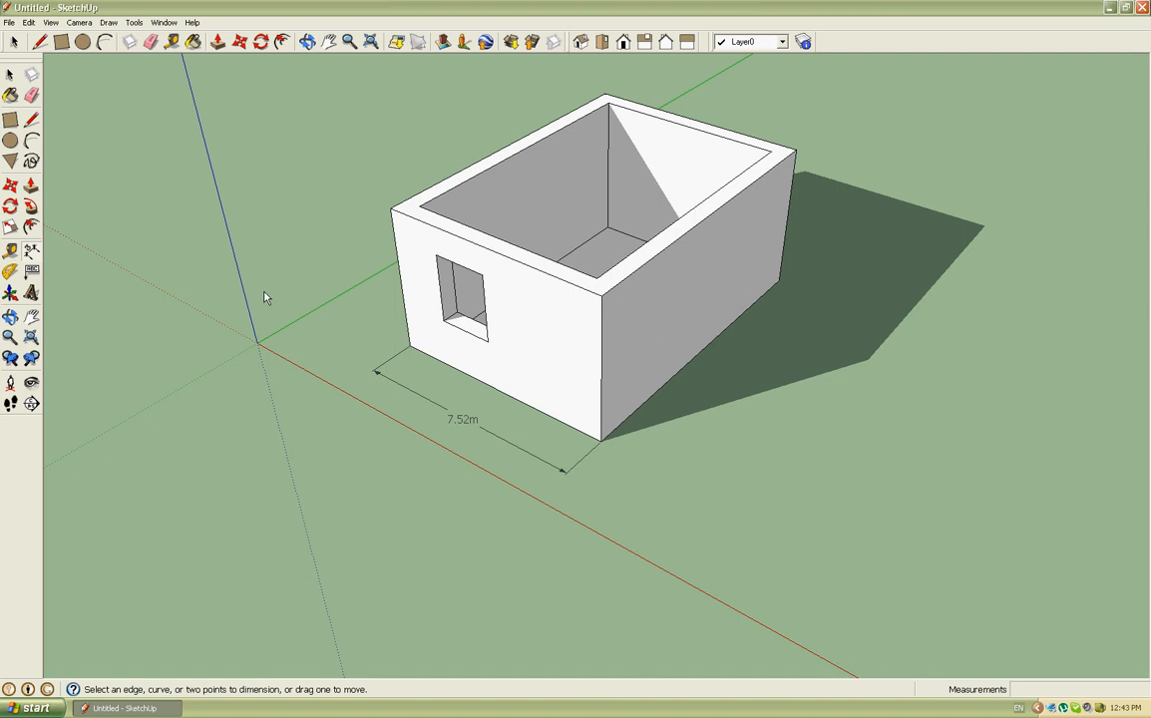
pyautogui.click(608, 450)
pyautogui.click(793, 291)
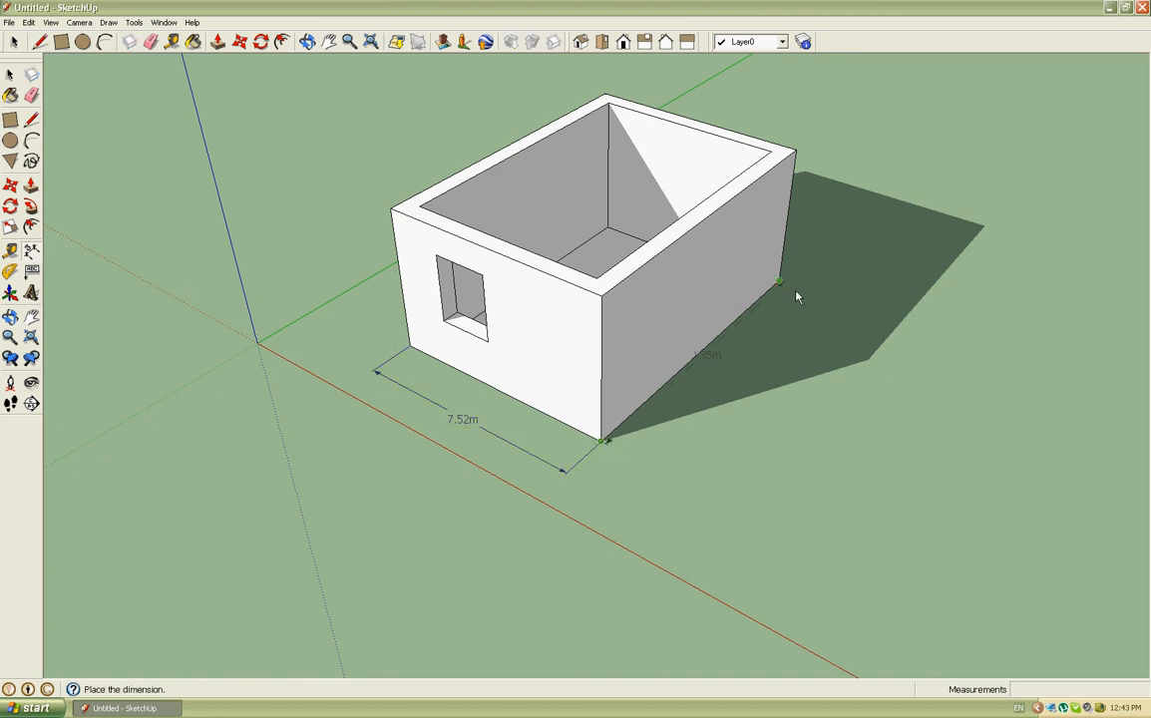
pyautogui.click(755, 359)
# Attach a leader text with the default area label to the floor face, placing it outside the box.
pyautogui.moveTo(835, 267); pyautogui.dragTo(793, 387, button='middle')
pyautogui.scroll(-3, 793, 387)
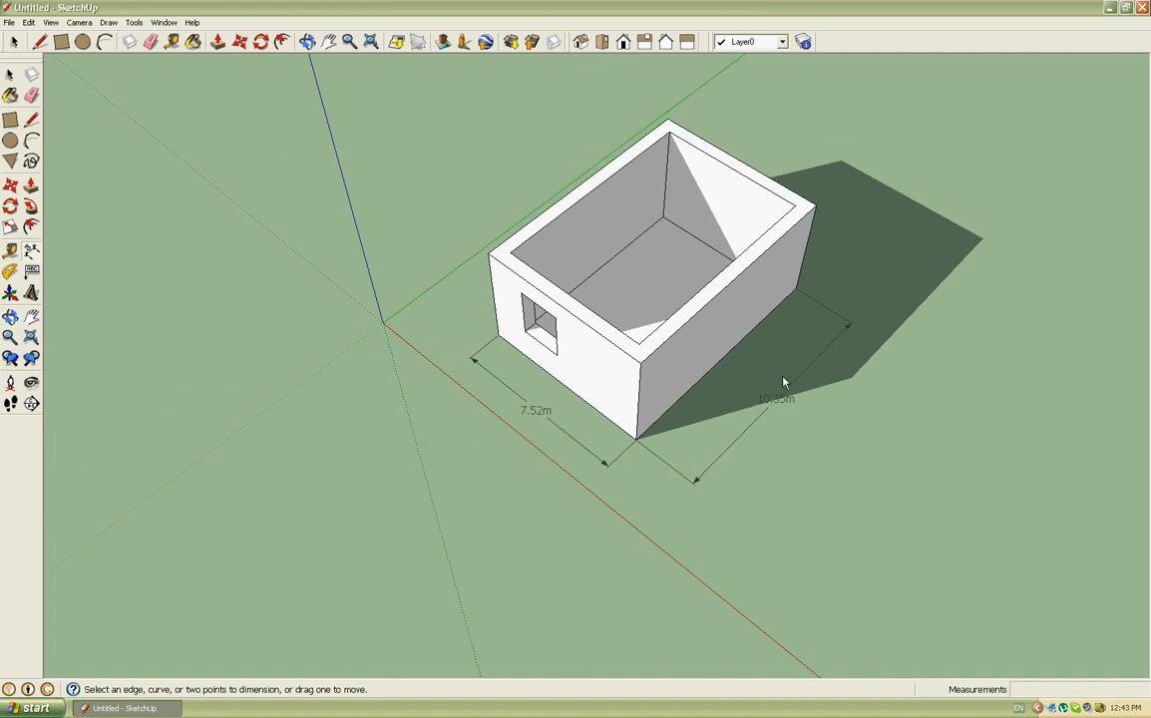
pyautogui.press('space')
pyautogui.click(31, 271)
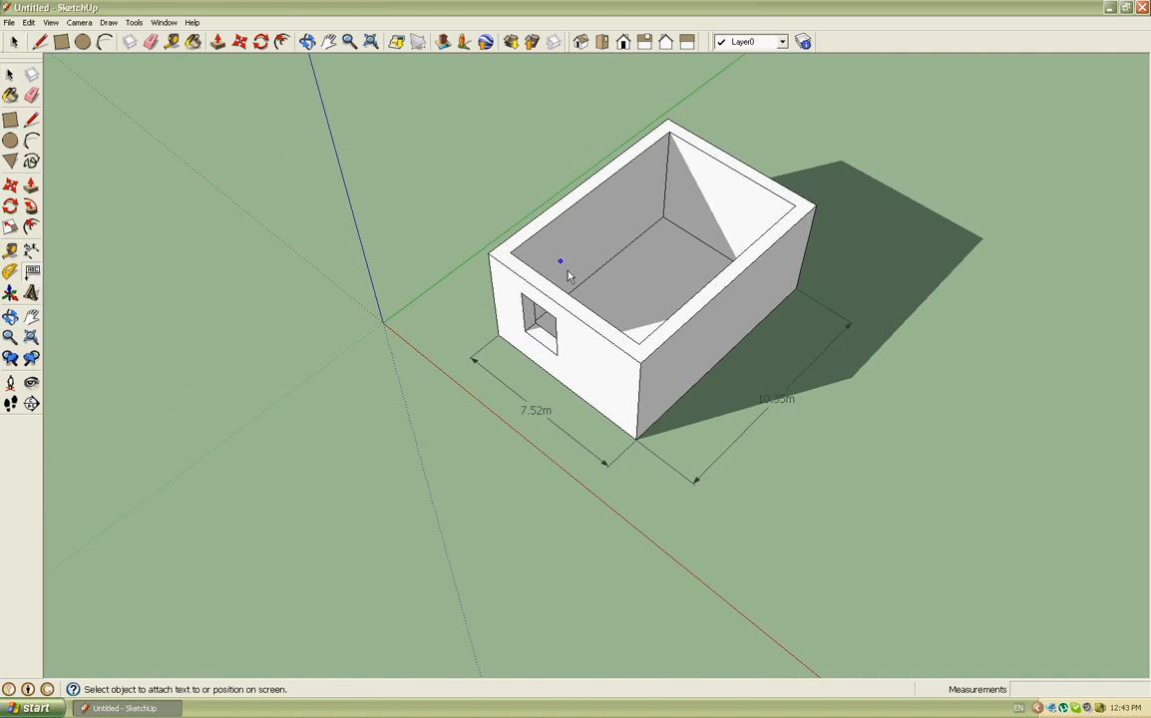
pyautogui.click(626, 298)
pyautogui.click(483, 158)
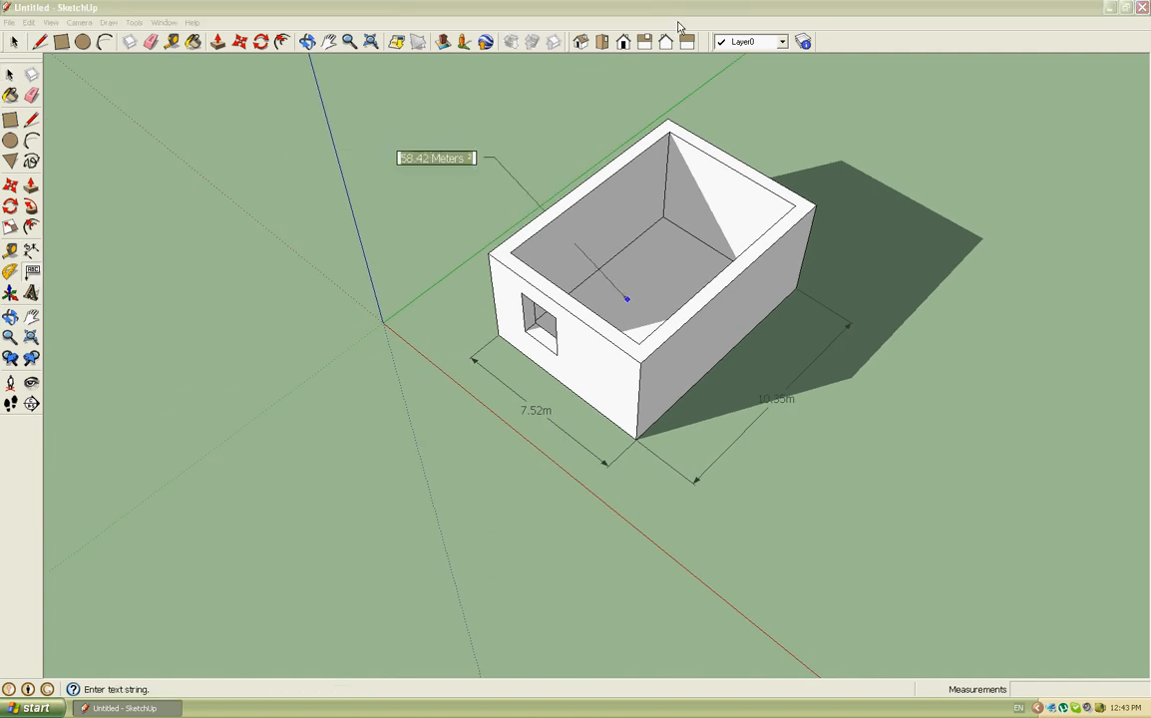
pyautogui.click(12, 79)
pyautogui.click(12, 80)
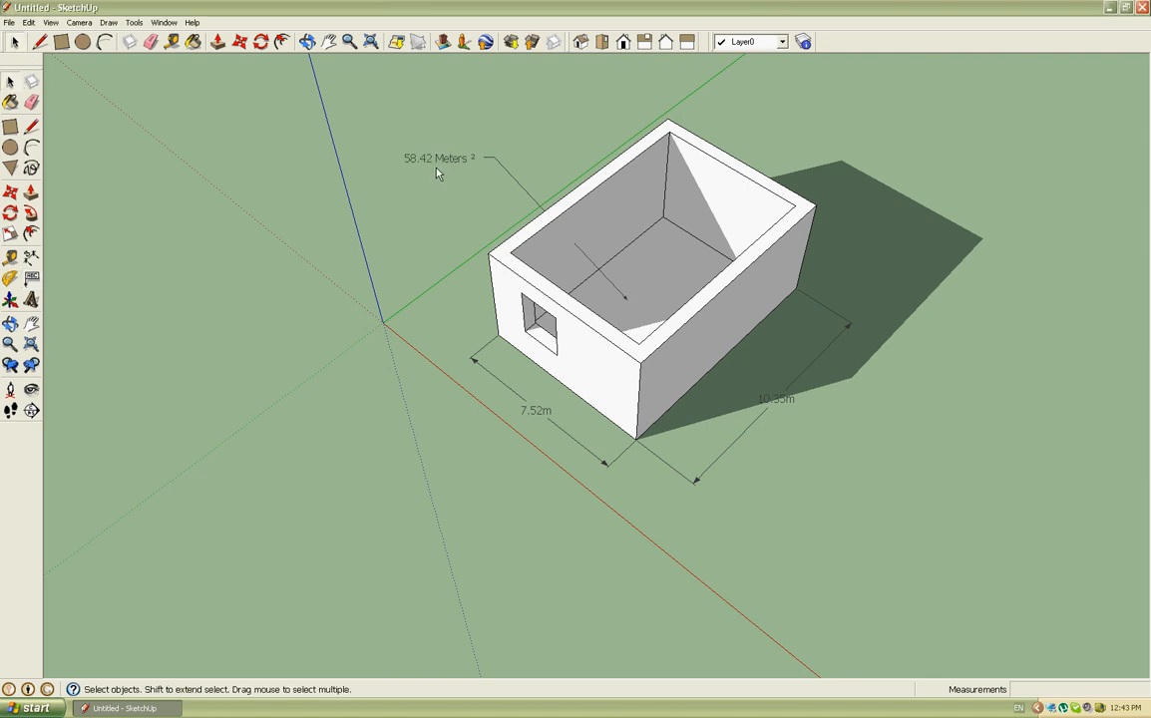
# Delete the floor's area label and both wall dimensions.
pyautogui.press('Delete')
pyautogui.press('Delete')
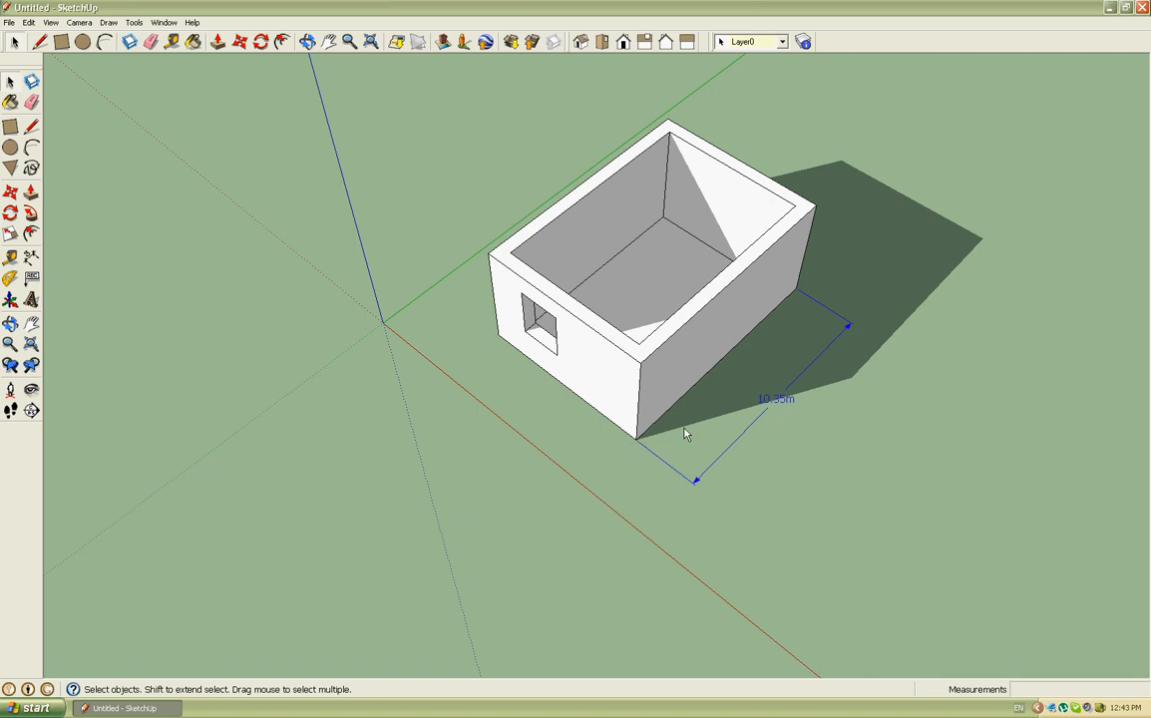
pyautogui.press('Delete')
# Close the open top with a face by drawing a diagonal line about 11.17 m long between opposite inner wall corners.
pyautogui.moveTo(687, 434); pyautogui.dragTo(470, 359, button='middle')
pyautogui.scroll(3, 489, 344)
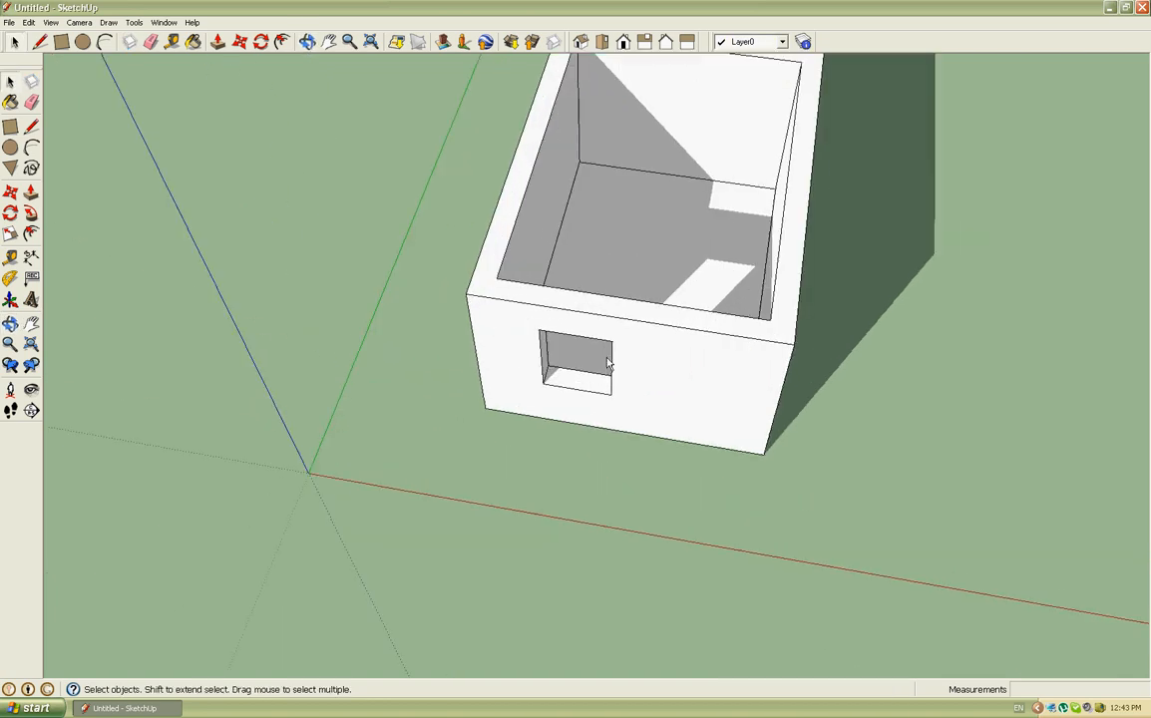
pyautogui.moveTo(607, 364); pyautogui.dragTo(512, 288, button='middle')
pyautogui.press('l')
pyautogui.click(481, 282)
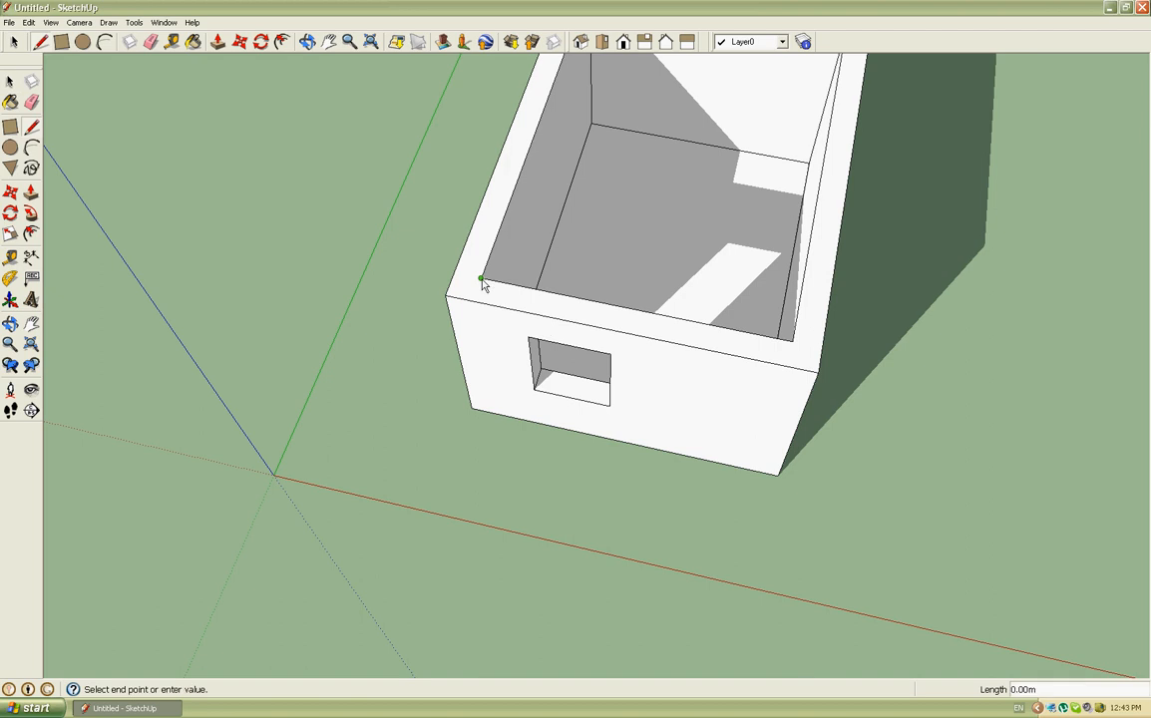
pyautogui.scroll(-3, 470, 270)
pyautogui.click(763, 103)
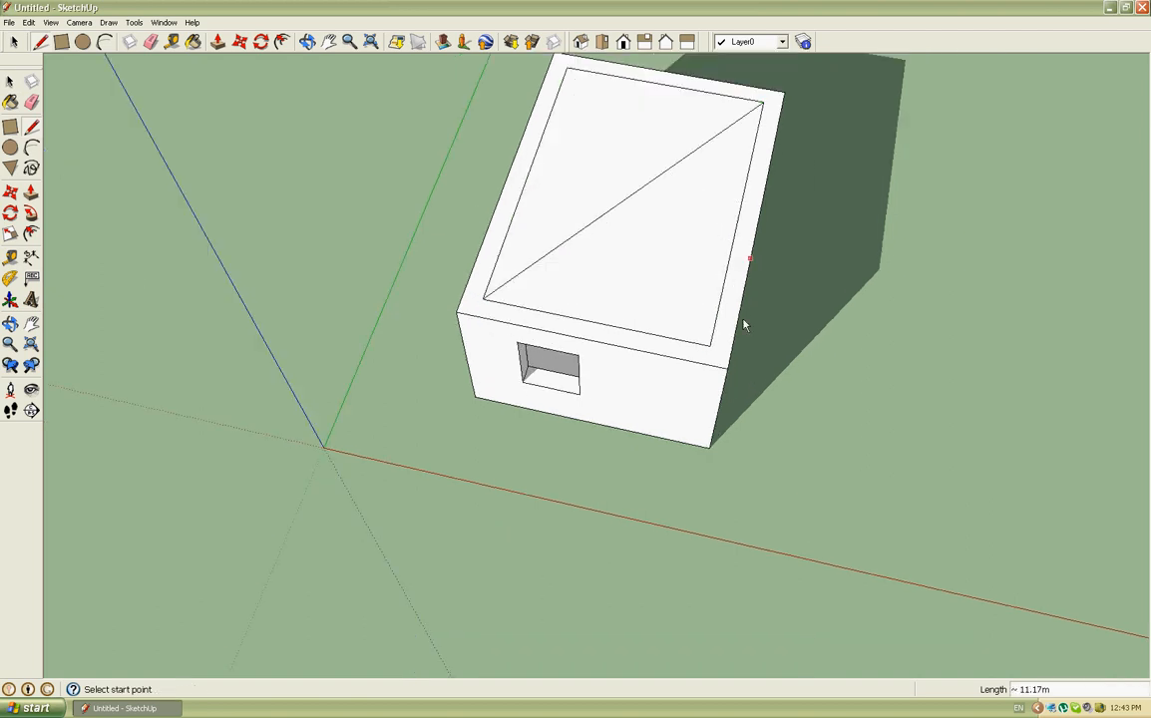
# Erase the diagonal line across the roof face.
pyautogui.moveTo(744, 324); pyautogui.dragTo(606, 219, button='middle')
pyautogui.press('e')
pyautogui.click(627, 221)
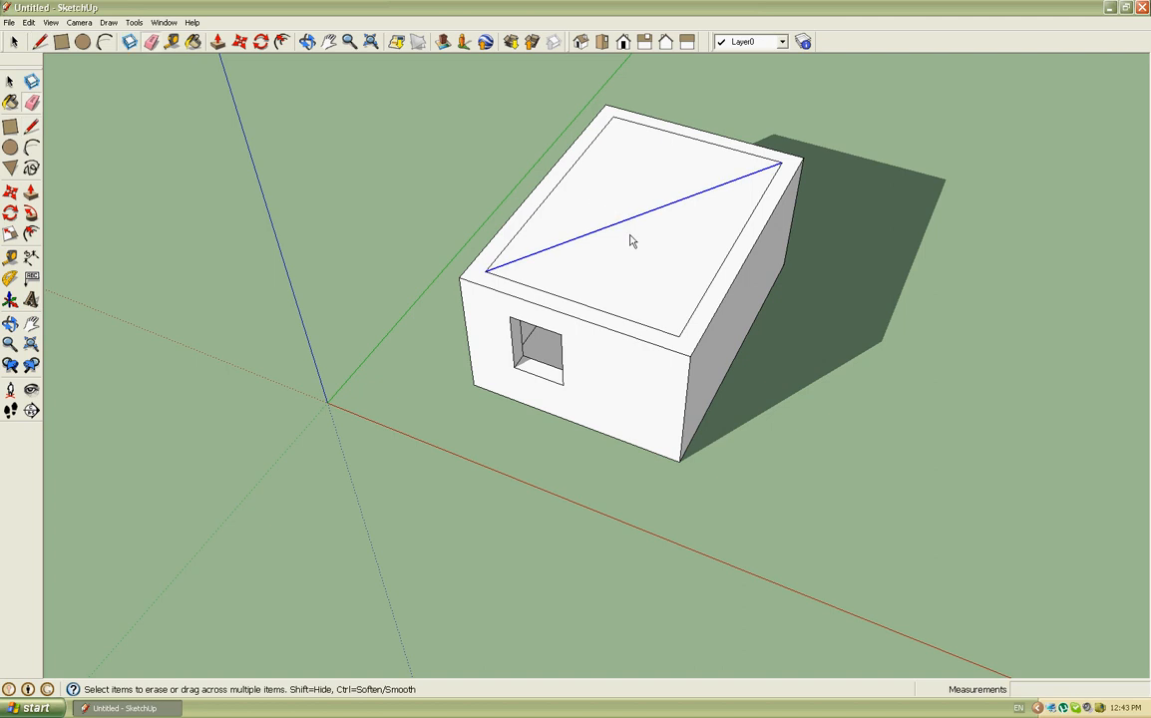
# Raise the wall-top border slightly and pull the inner roof face up about 0.41 m, flush with it.
pyautogui.scroll(-2, 604, 268)
pyautogui.scroll(1, 603, 262)
pyautogui.moveTo(576, 270); pyautogui.dragTo(578, 250, button='middle')
pyautogui.scroll(2, 579, 249)
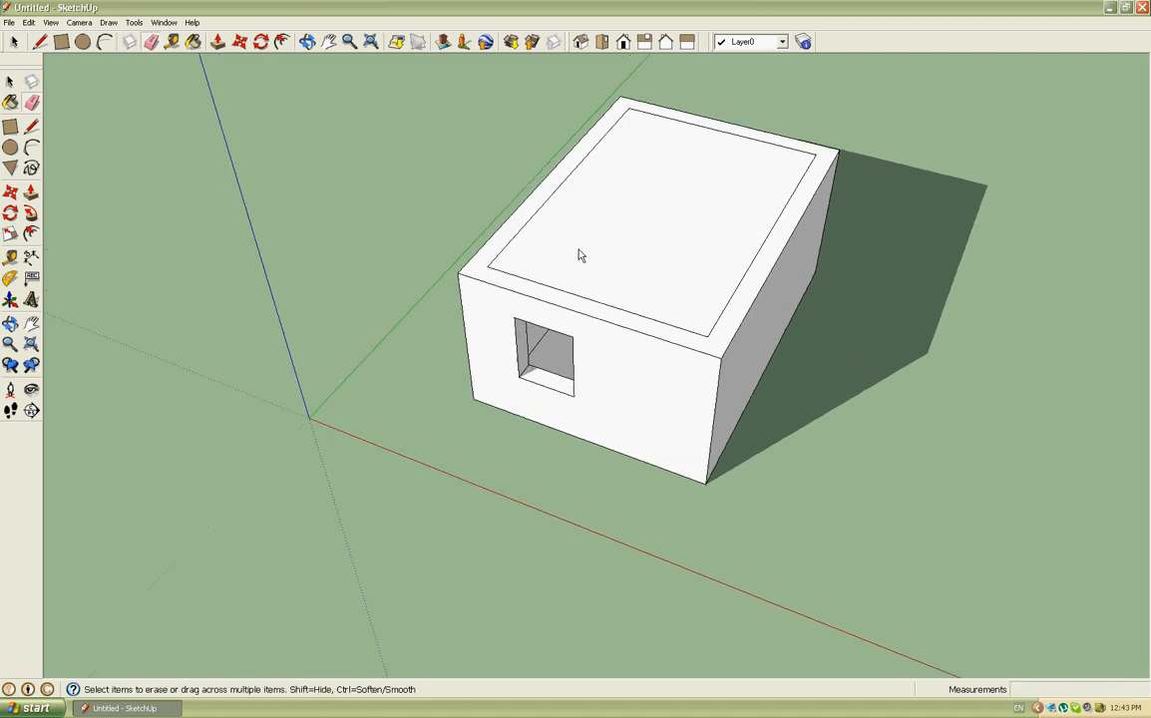
pyautogui.scroll(1, 582, 254)
pyautogui.press('p')
pyautogui.click(483, 258)
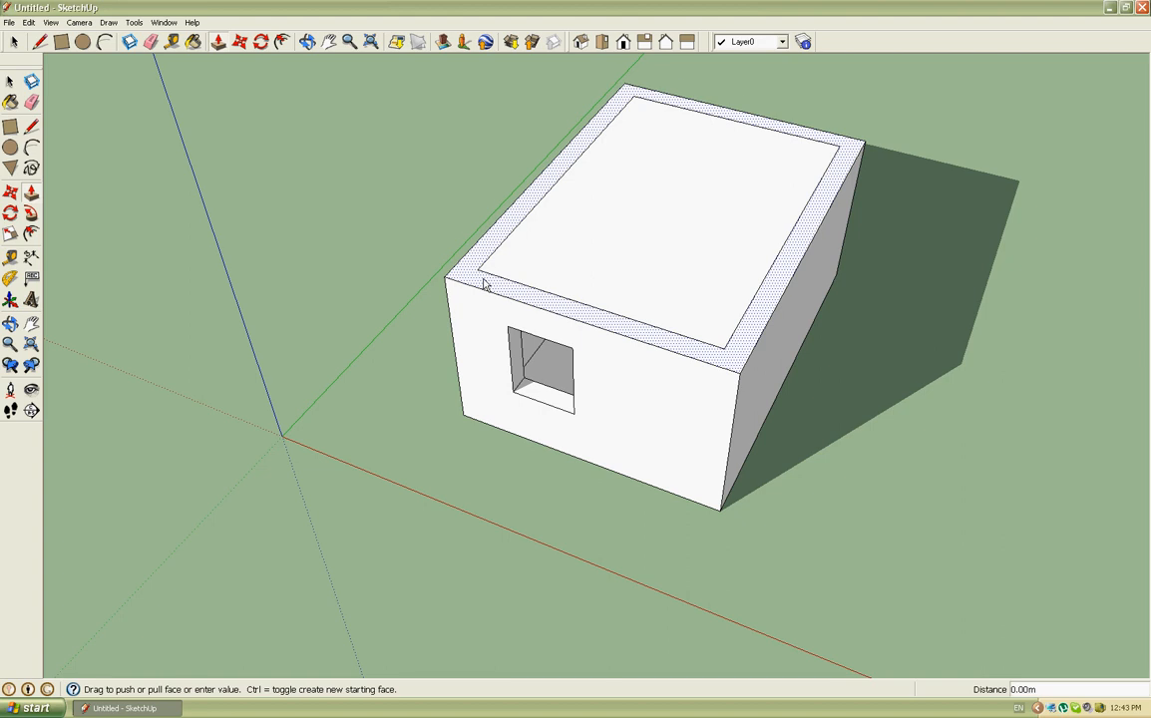
pyautogui.click(479, 268)
pyautogui.click(541, 244)
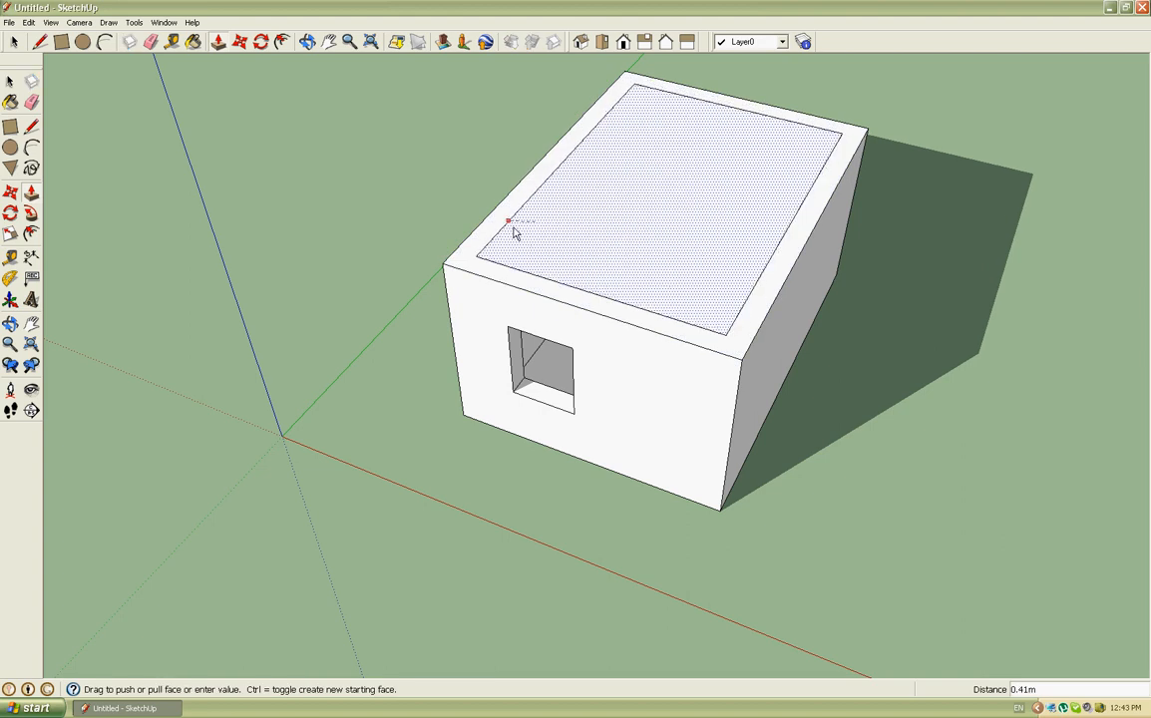
pyautogui.click(492, 256)
# Erase the inner rectangle's edges on the roof to merge it into a single face.
pyautogui.scroll(1, 495, 256)
pyautogui.moveTo(507, 264); pyautogui.dragTo(501, 274, button='middle')
pyautogui.press('e')
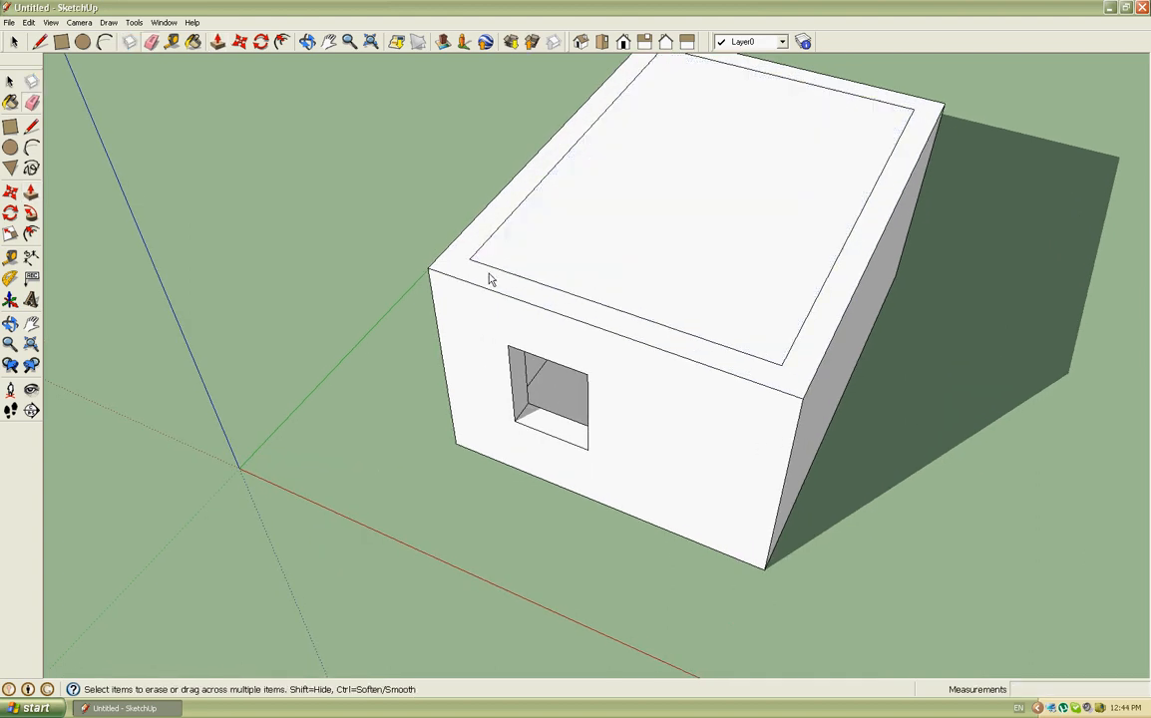
pyautogui.moveTo(488, 270); pyautogui.dragTo(476, 264)
pyautogui.moveTo(820, 120)
pyautogui.mouseDown()
pyautogui.moveTo(917, 121)
pyautogui.moveTo(910, 159)
pyautogui.mouseUp()
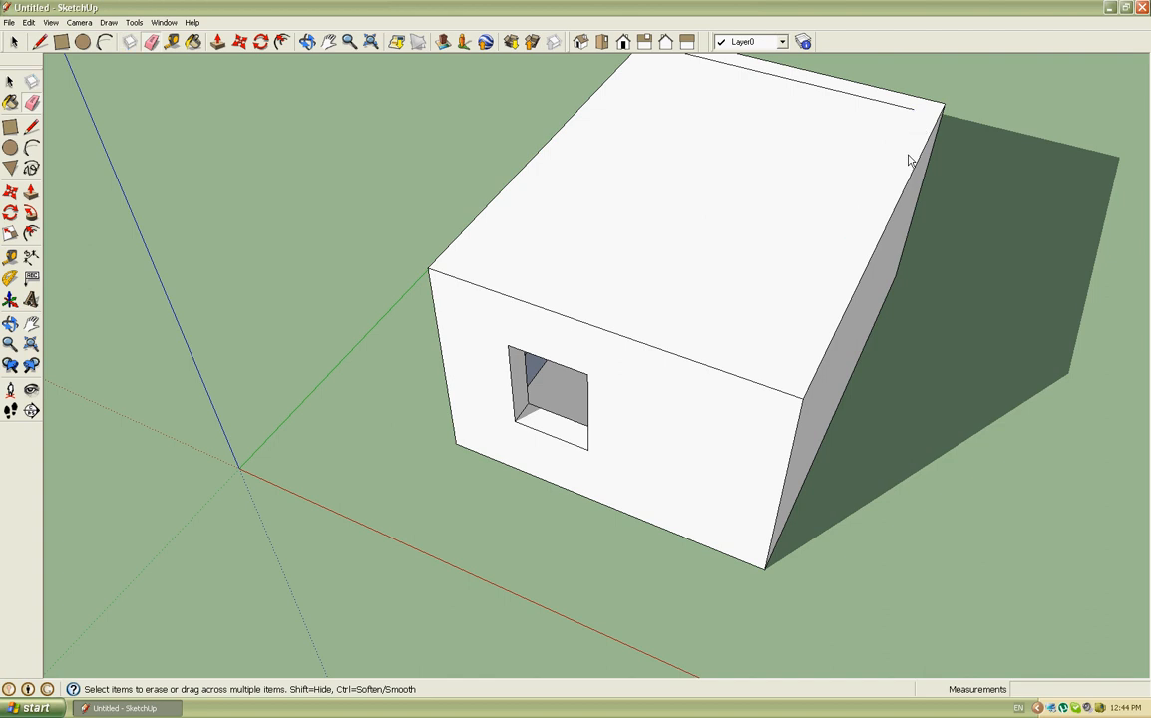
pyautogui.moveTo(822, 97); pyautogui.dragTo(822, 115)
# Create a 45° protractor guide across the roof from its front corner nearest the origin, measured from the long side edge.
pyautogui.scroll(-2, 681, 398)
pyautogui.moveTo(681, 399); pyautogui.dragTo(720, 172, button='middle')
pyautogui.scroll(2, 687, 351)
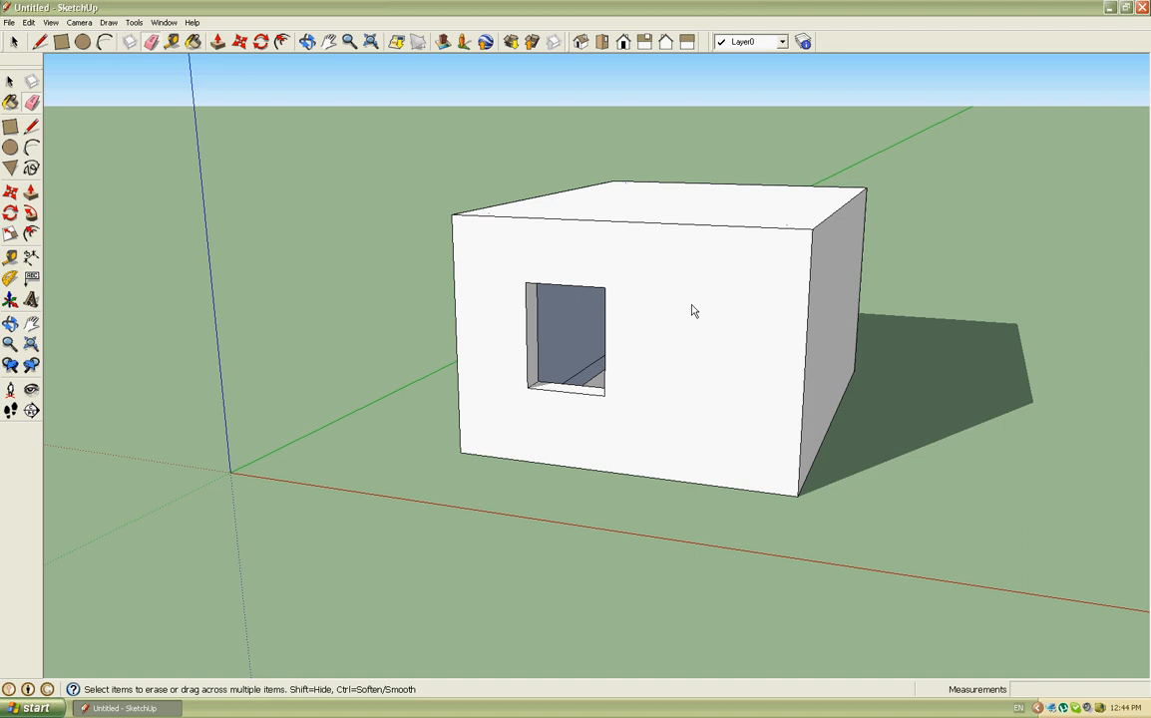
pyautogui.moveTo(691, 337); pyautogui.dragTo(669, 406, button='middle')
pyautogui.press('l')
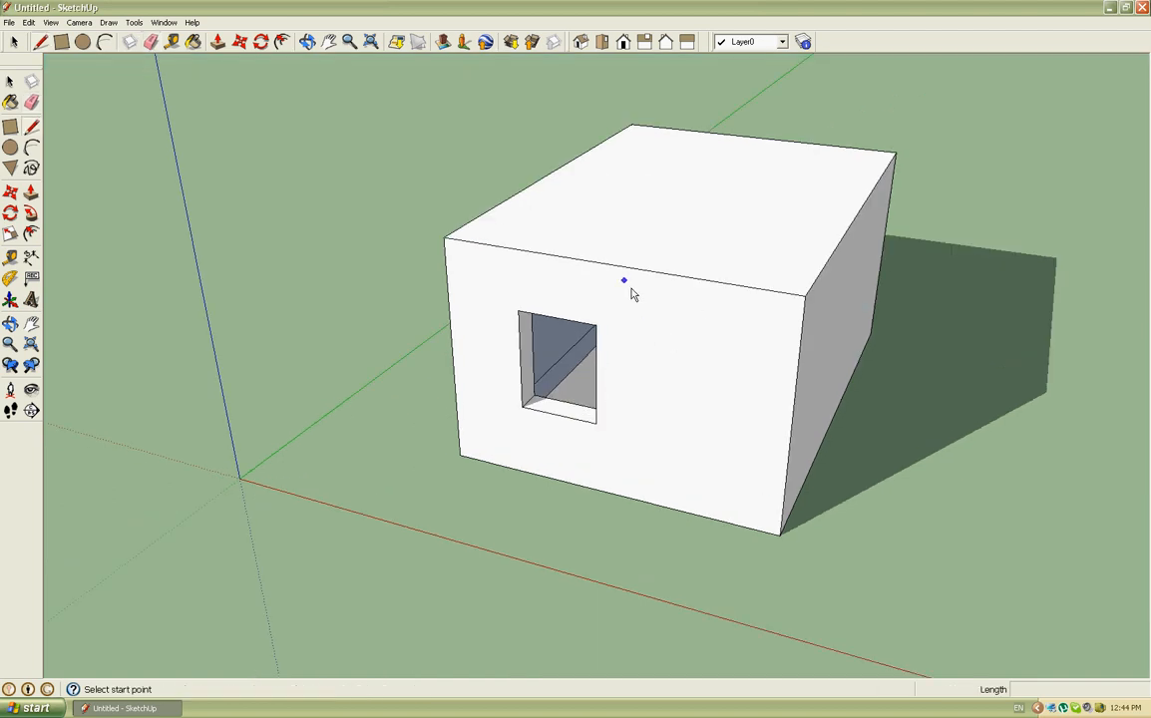
pyautogui.moveTo(626, 276); pyautogui.dragTo(537, 385, button='middle')
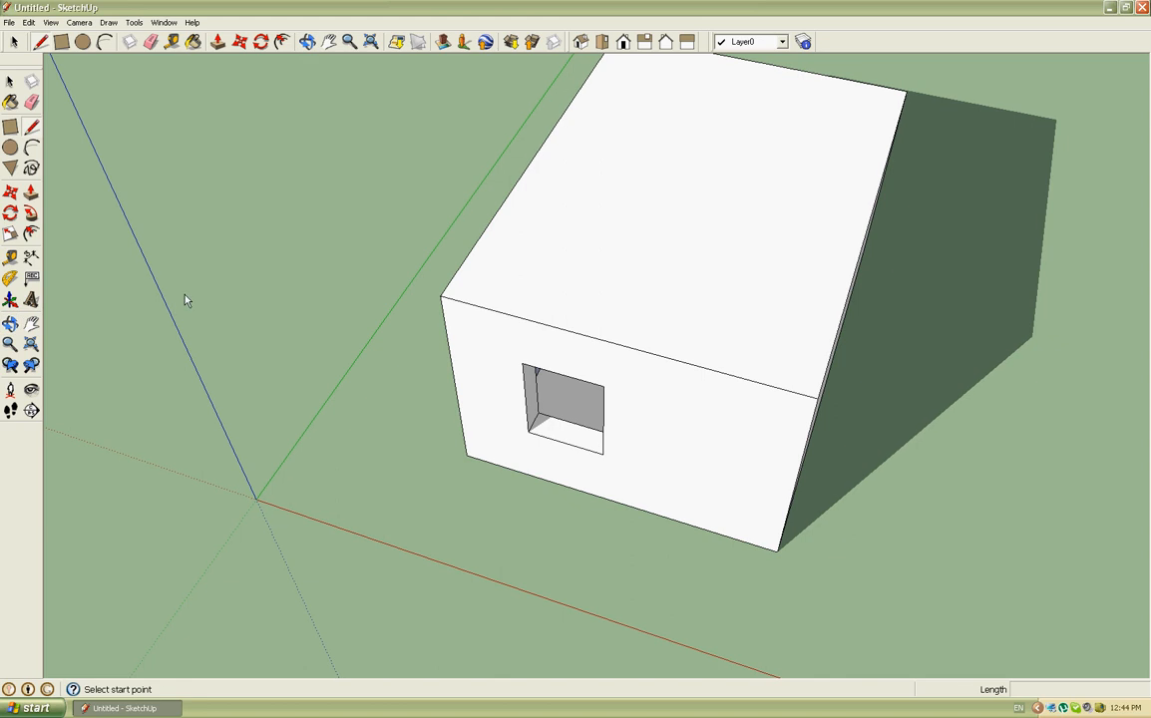
pyautogui.click(10, 278)
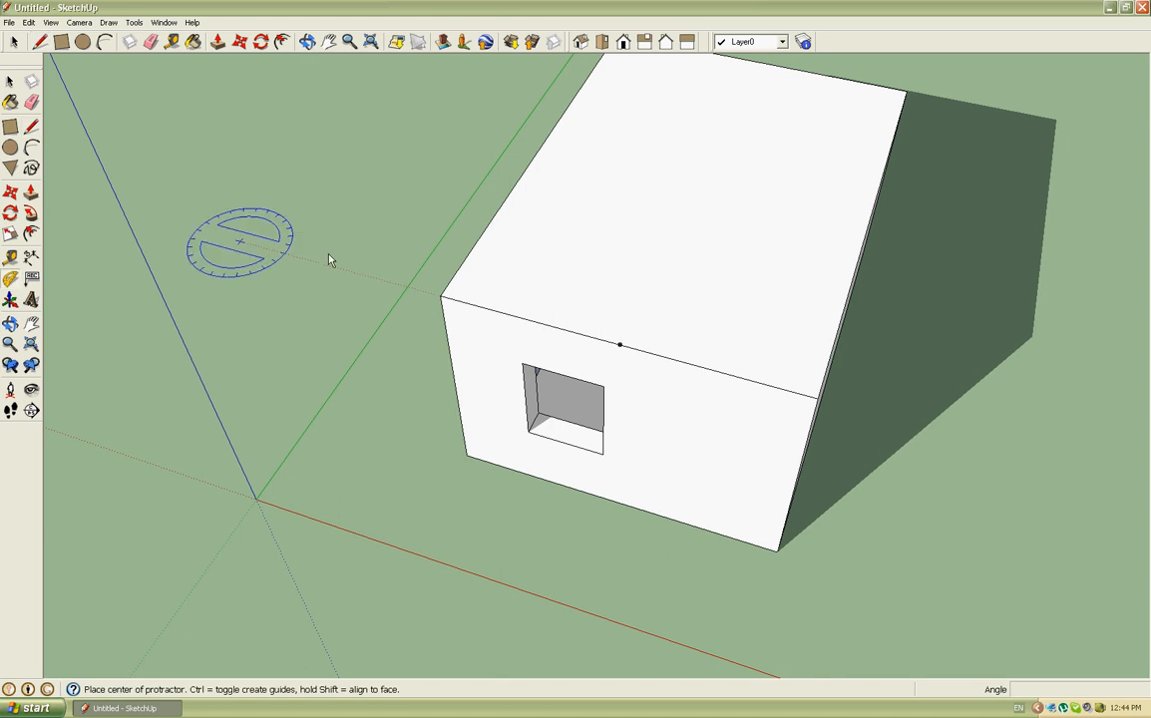
pyautogui.click(440, 296)
pyautogui.click(504, 220)
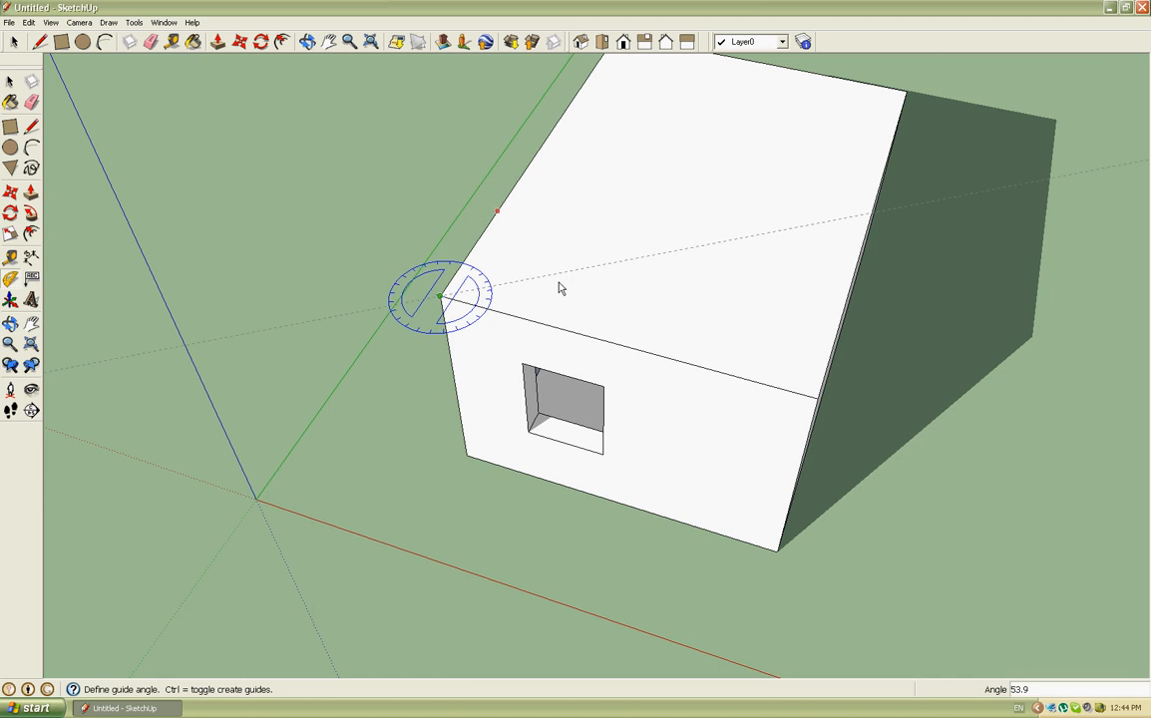
pyautogui.write('45')
pyautogui.press('Return')
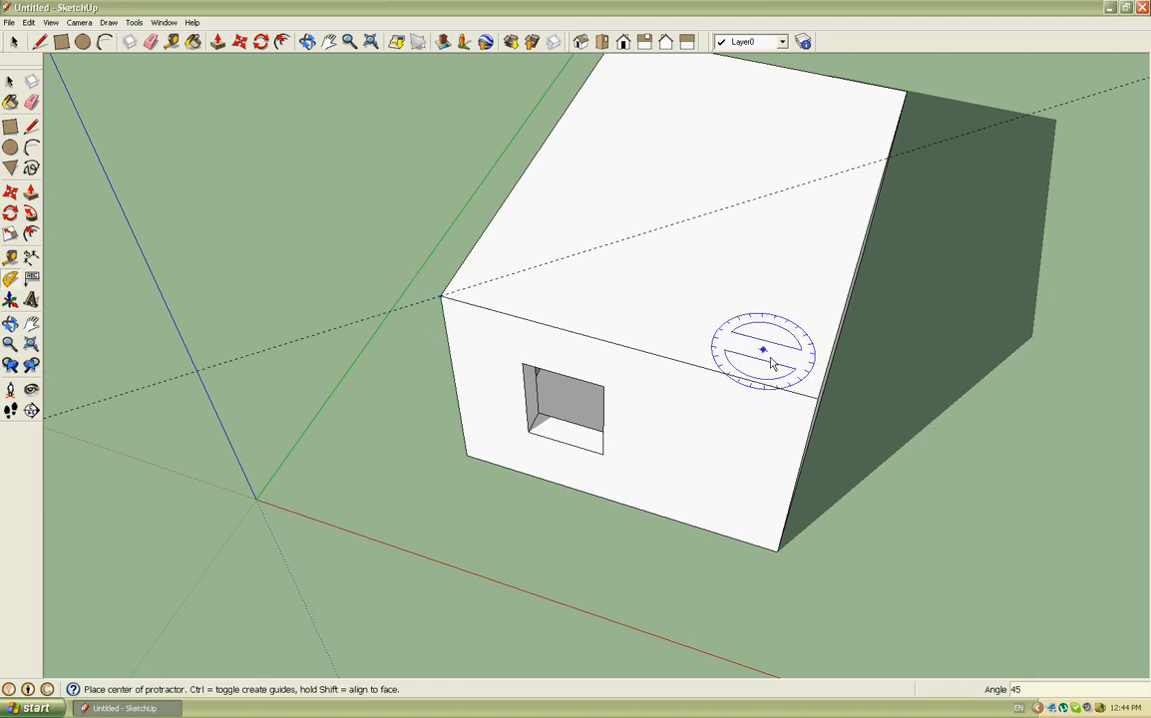
# Create a 45° protractor guide across the roof from the other front corner, measured from its long side edge.
pyautogui.click(817, 398)
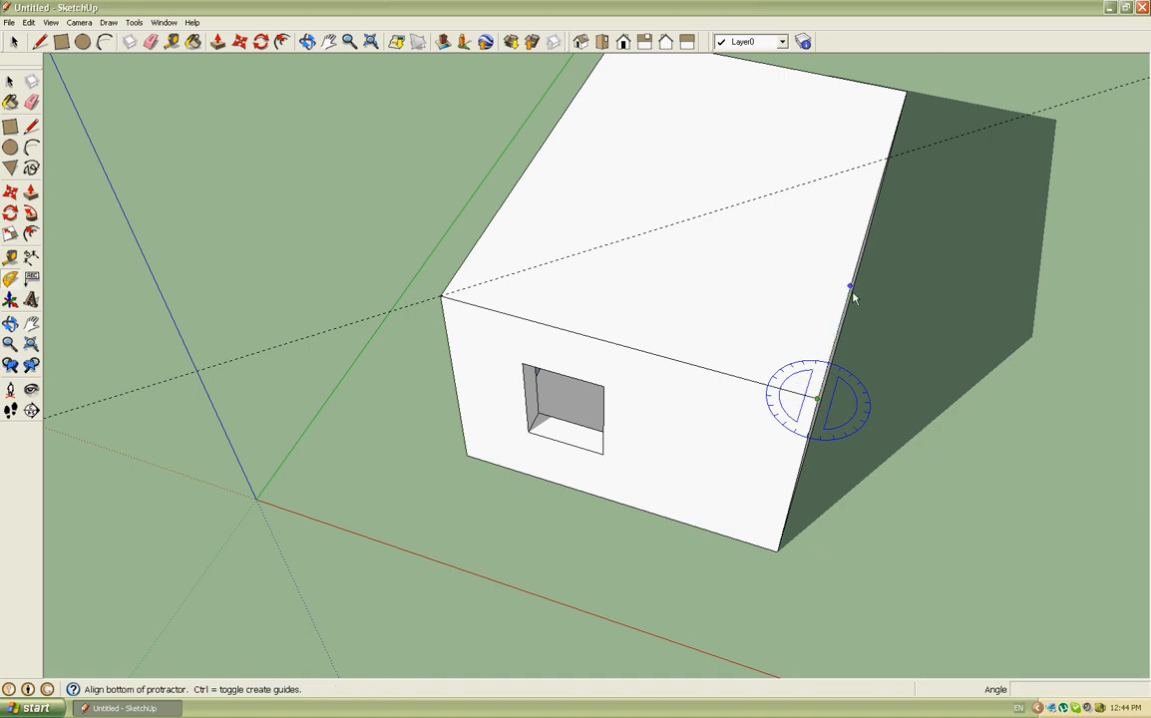
pyautogui.moveTo(855, 296); pyautogui.dragTo(798, 277, button='middle')
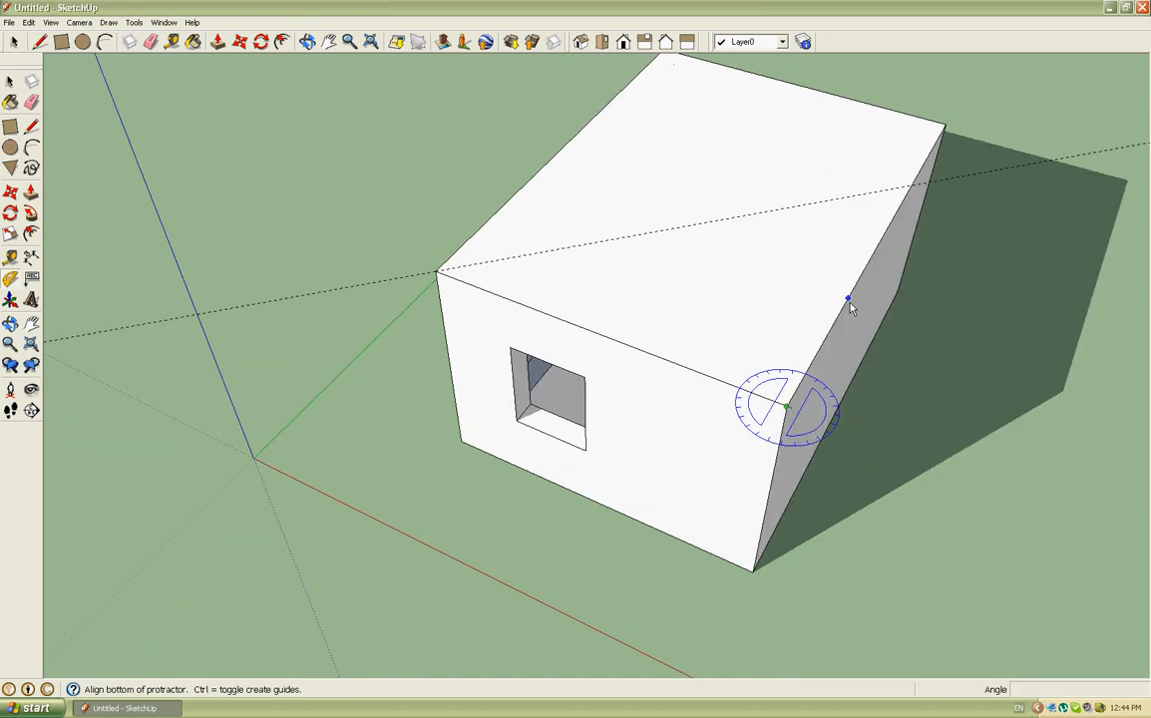
pyautogui.click(849, 300)
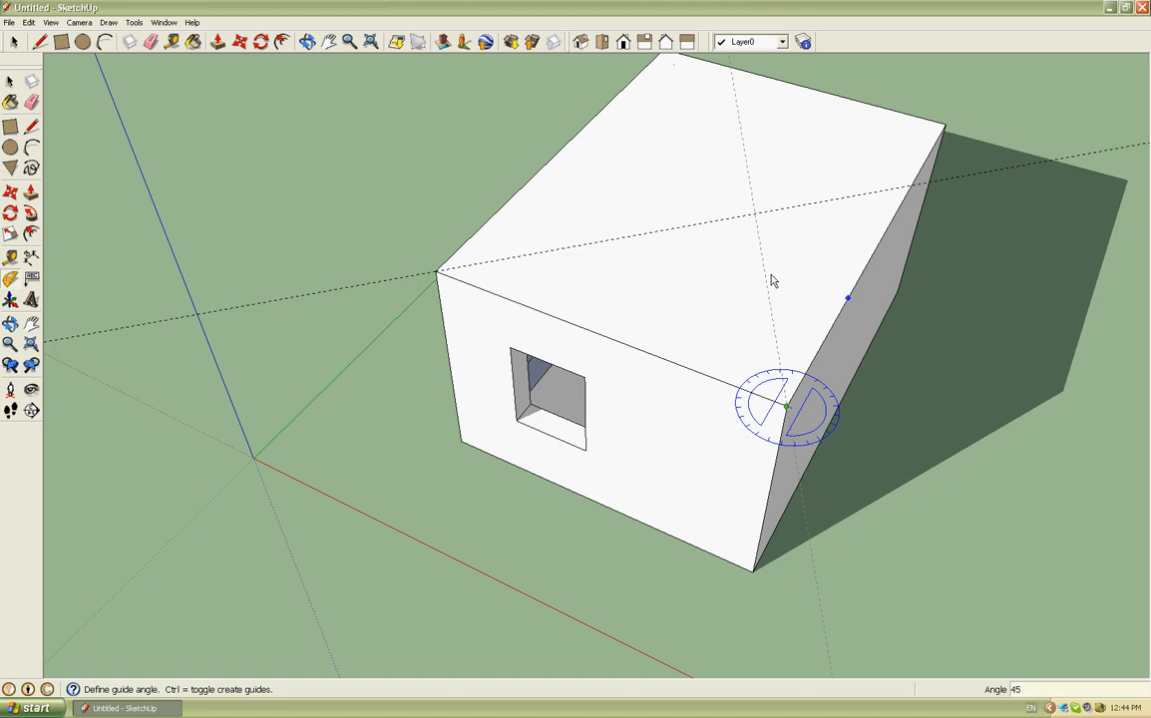
pyautogui.click(773, 281)
pyautogui.moveTo(773, 281); pyautogui.dragTo(736, 282, button='middle')
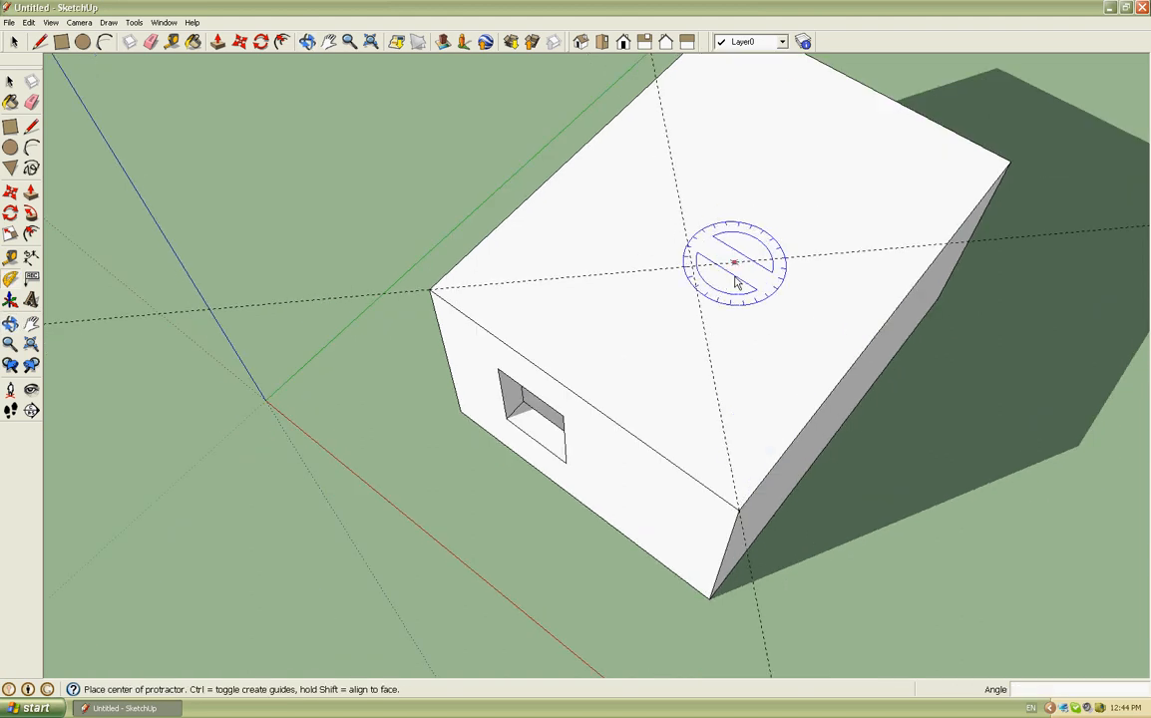
# Create a 45° protractor guide across the roof from the rear corner nearest the green axis, measured from the rear edge.
pyautogui.scroll(-2, 736, 282)
pyautogui.click(717, 92)
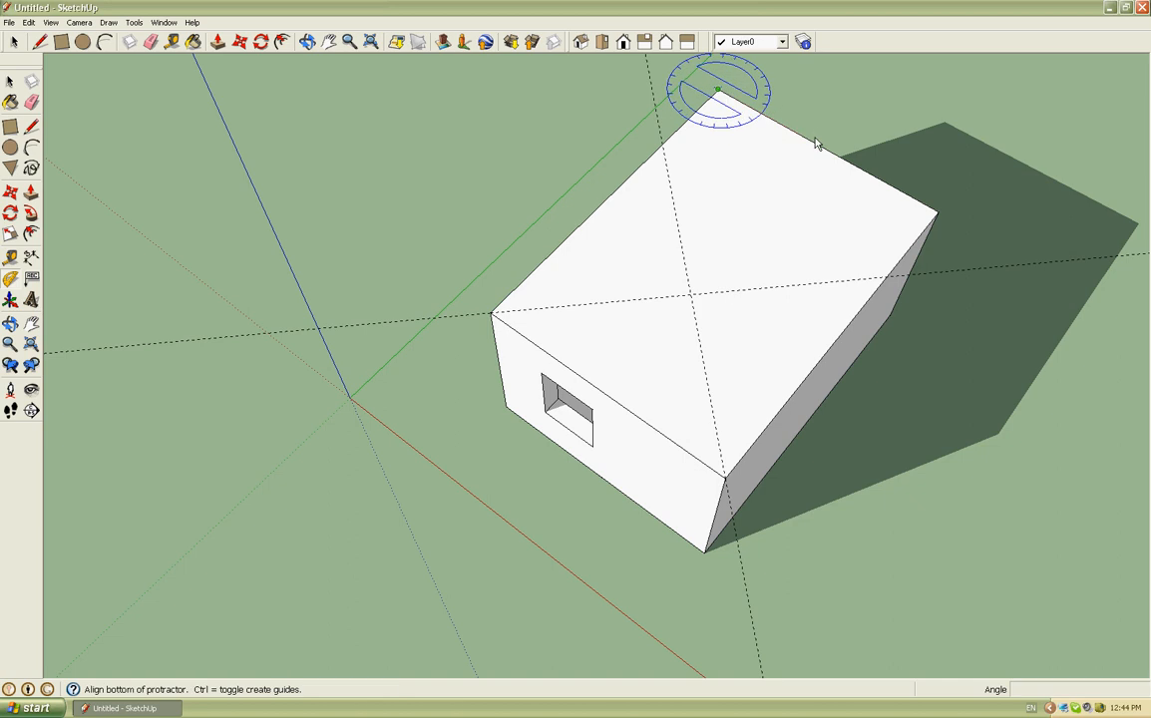
pyautogui.click(814, 145)
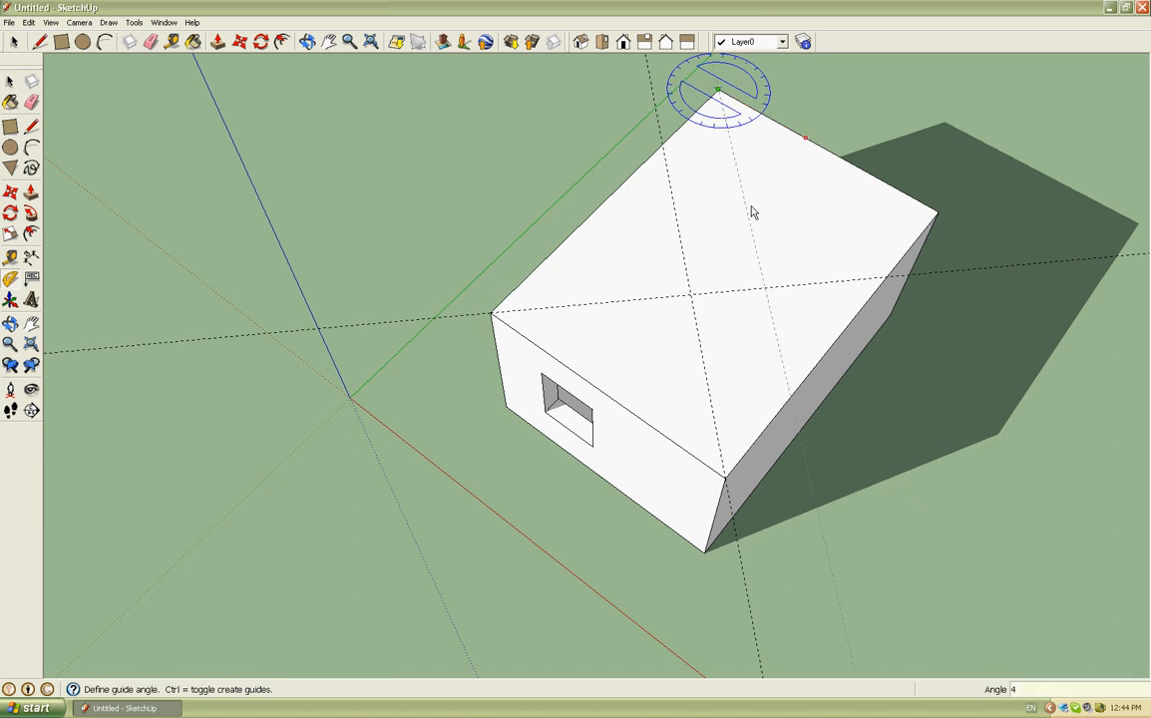
pyautogui.click(753, 212)
pyautogui.press('t')
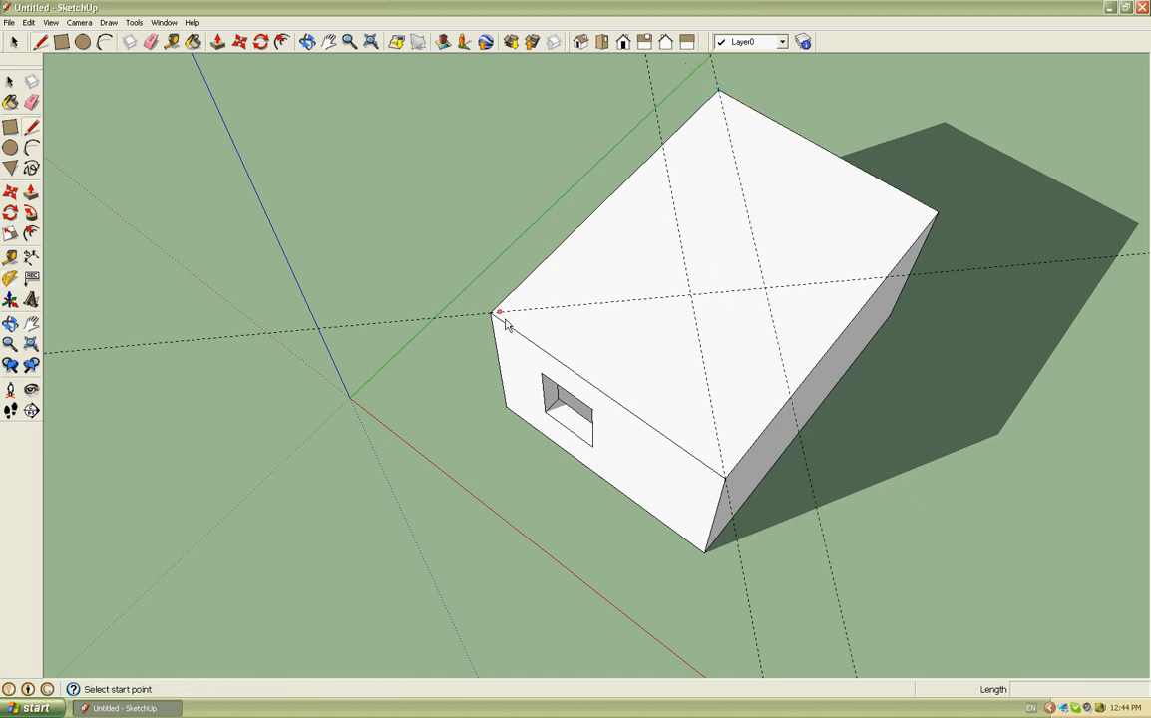
# Draw lines along the guides from both front roof corners to the point where the two guides cross.
pyautogui.click(491, 314)
pyautogui.click(690, 295)
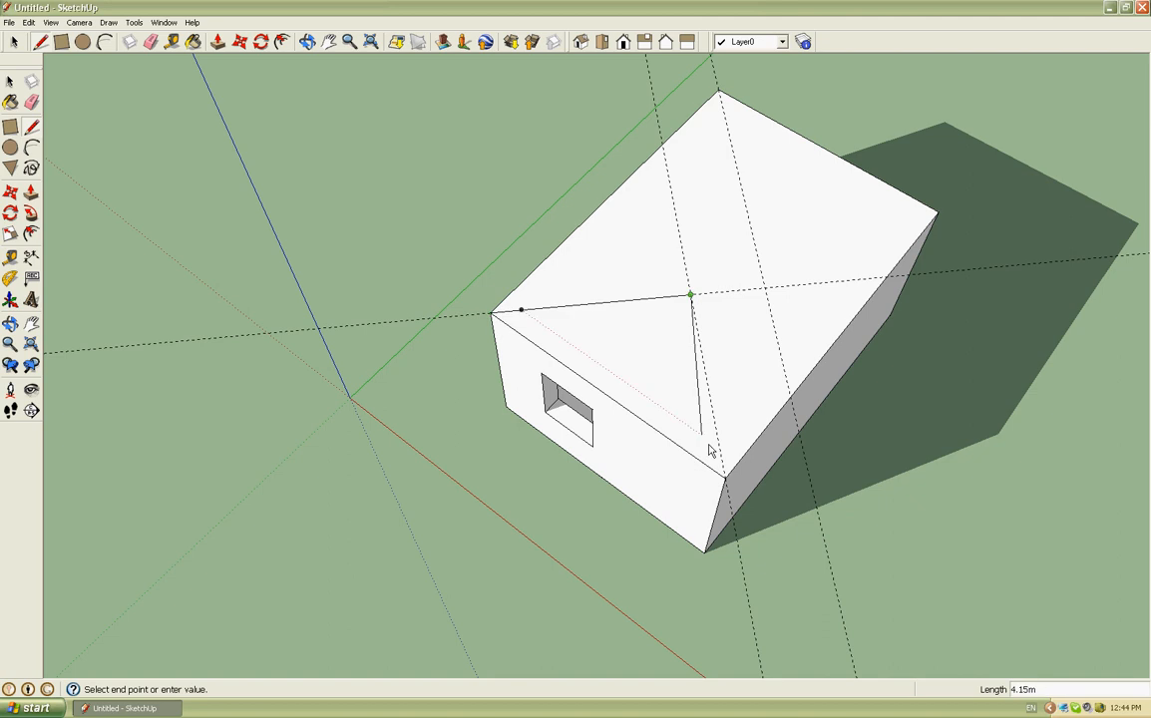
pyautogui.click(726, 482)
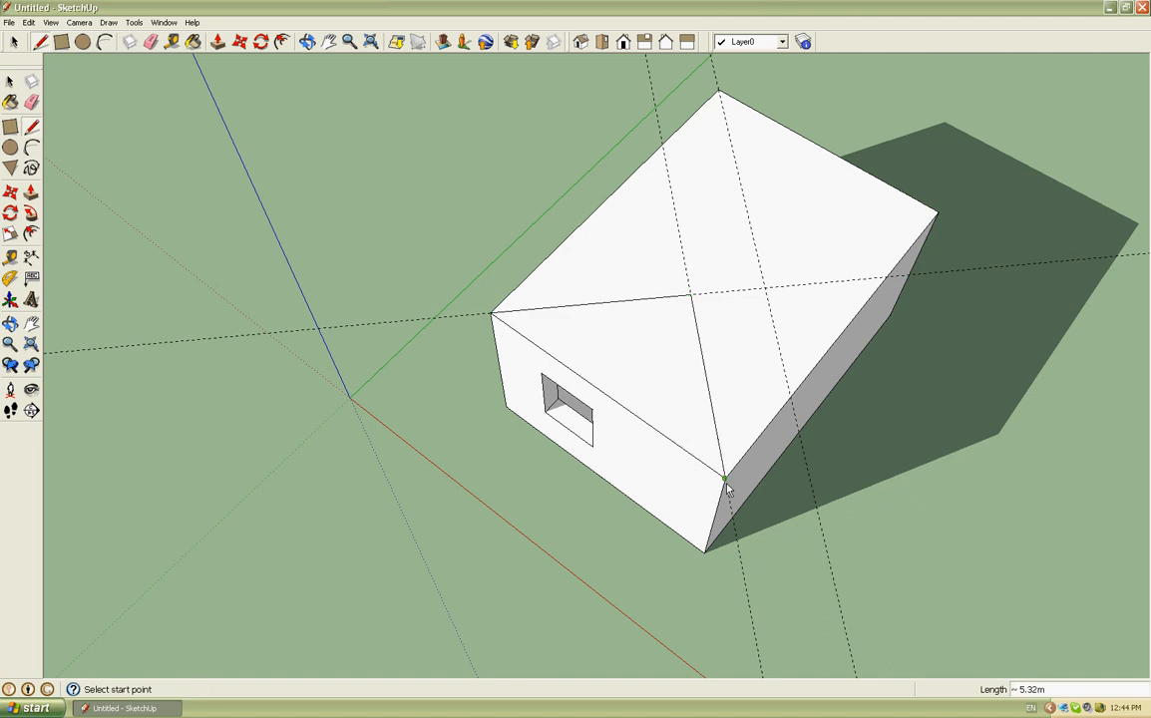
# Draw the centre line from the front crossing to the rear hip point and connect that point to both rear corners.
pyautogui.click(690, 296)
pyautogui.click(750, 229)
pyautogui.click(720, 93)
pyautogui.click(752, 229)
pyautogui.click(937, 215)
# Draw a vertical line up from the front hip point and a 3.76 m line from that point to the front roof edge.
pyautogui.moveTo(818, 290)
pyautogui.mouseDown(button='middle')
pyautogui.moveTo(828, 298)
pyautogui.moveTo(729, 263)
pyautogui.moveTo(712, 157)
pyautogui.moveTo(709, 175)
pyautogui.mouseUp(button='middle')
pyautogui.scroll(2, 701, 330)
pyautogui.scroll(2, 700, 328)
pyautogui.moveTo(700, 328); pyautogui.dragTo(694, 318, button='middle')
pyautogui.click(678, 297)
pyautogui.click(683, 96)
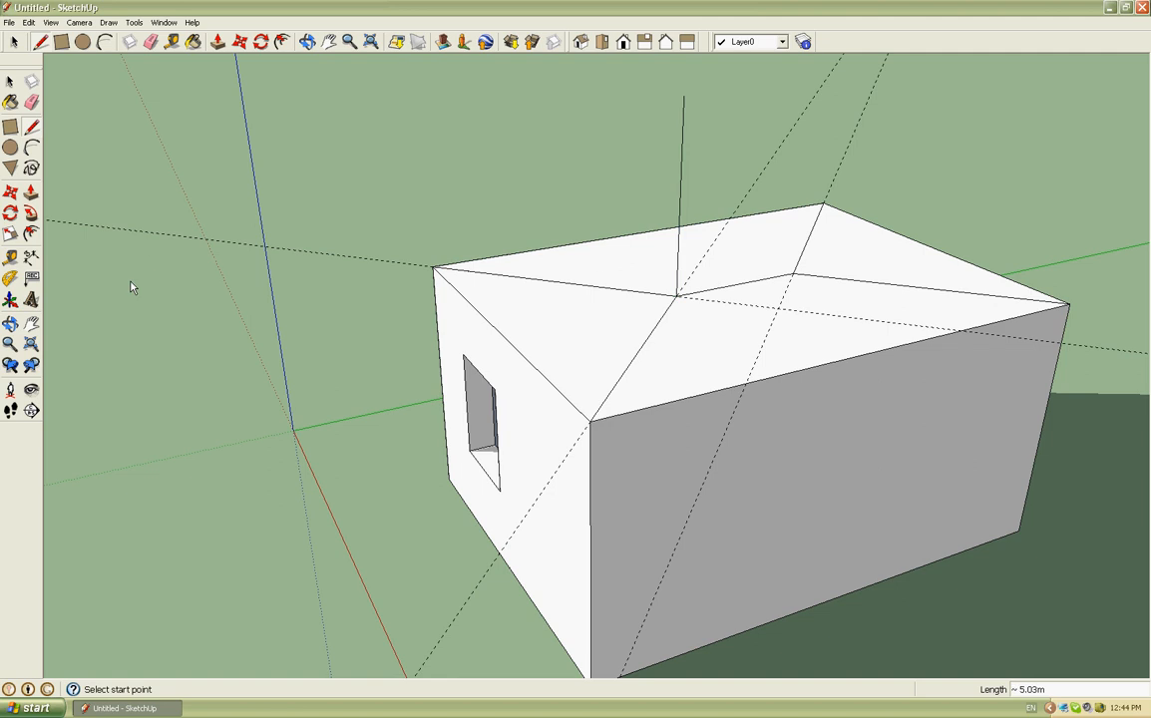
pyautogui.click(677, 296)
pyautogui.click(498, 330)
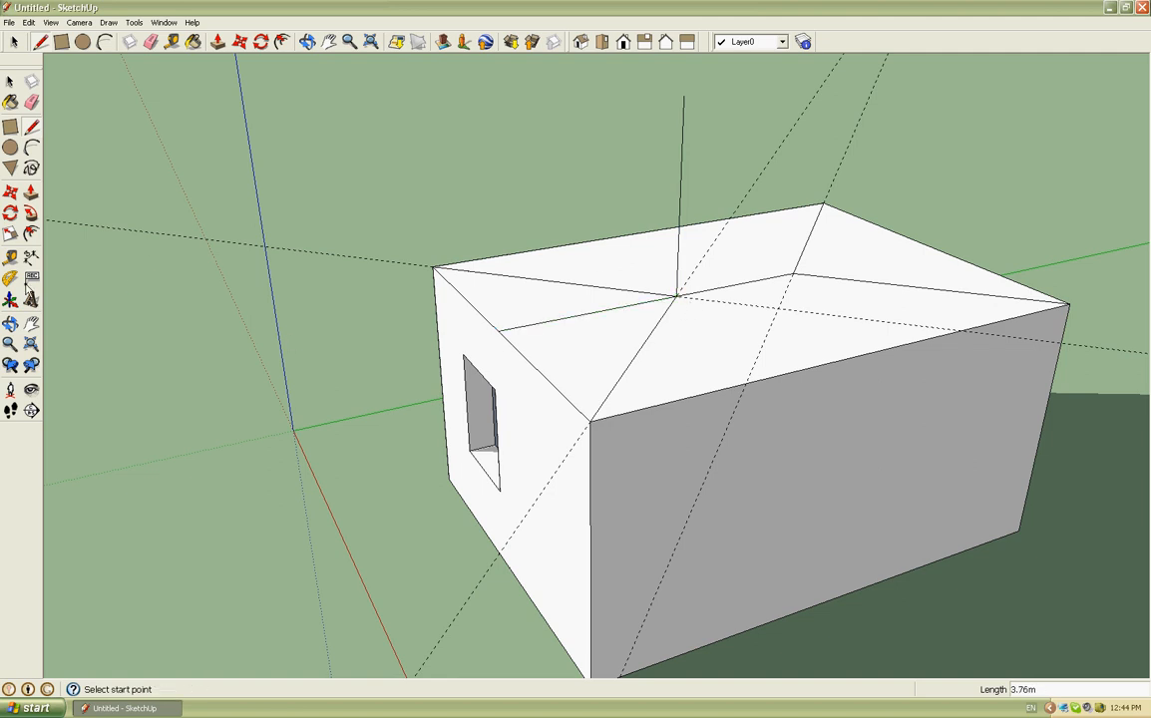
# Draw a second vertical line upward from the point where the centre line meets the front roof edge.
pyautogui.click(15, 280)
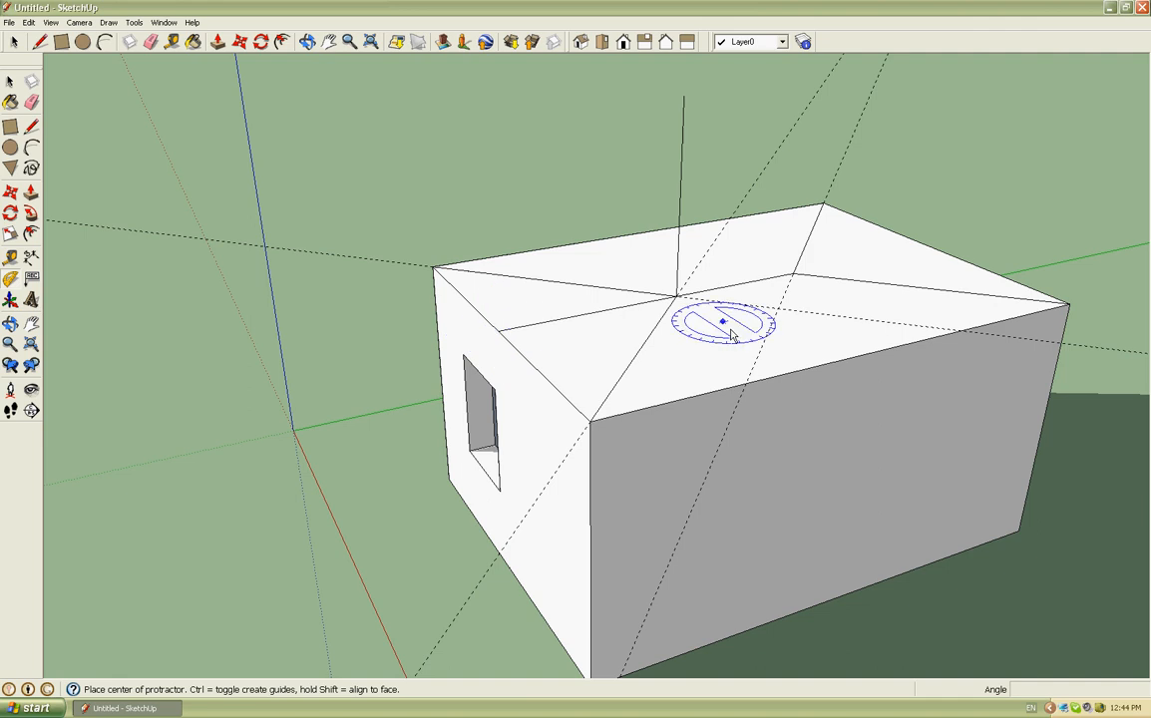
pyautogui.press('l')
pyautogui.click(499, 330)
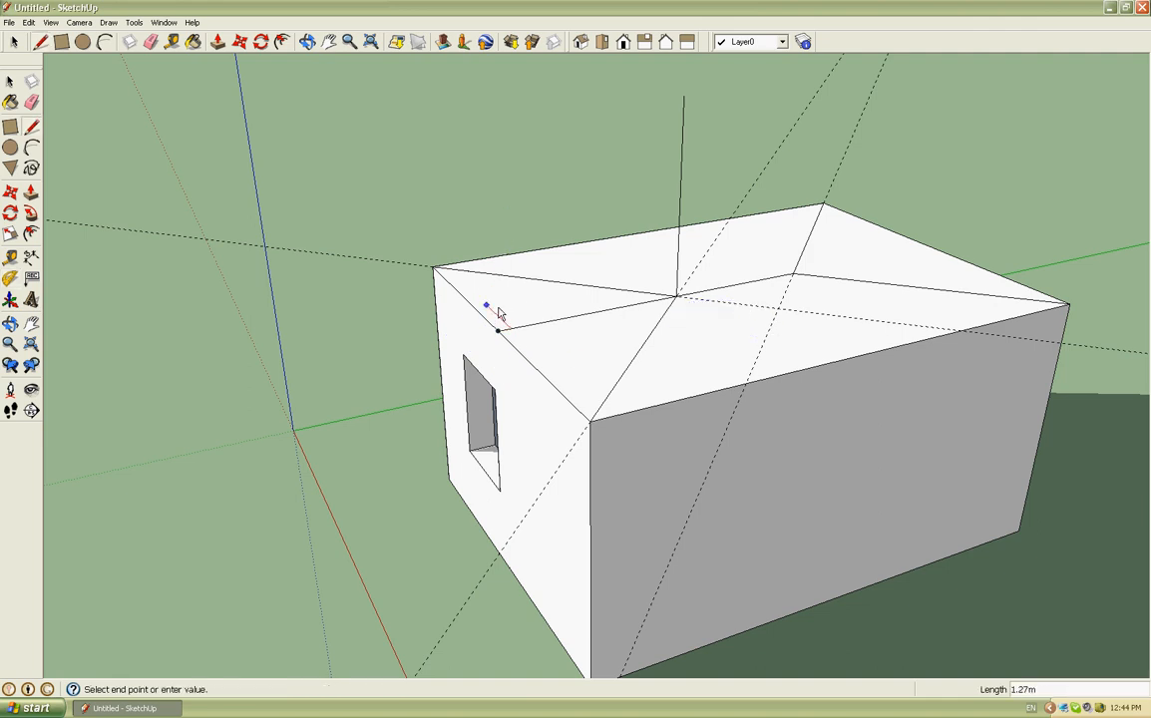
pyautogui.click(507, 193)
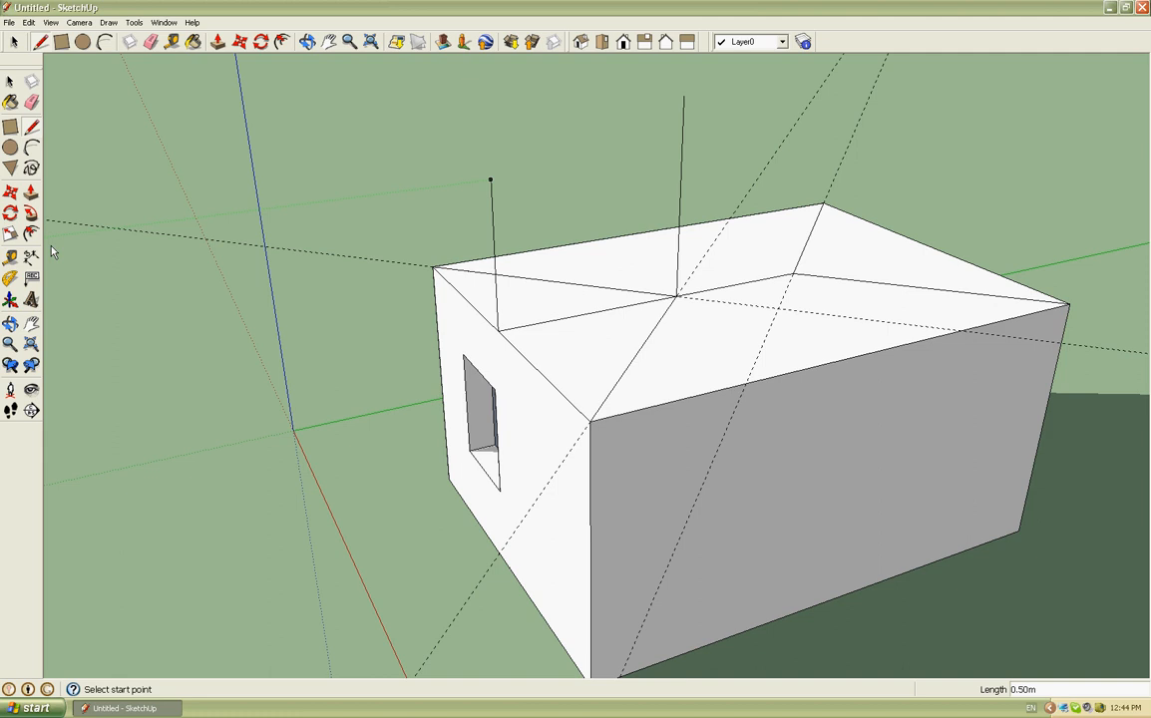
# Join the tops of the two vertical lines with a line about 3.91 m long to close a vertical face.
pyautogui.click(10, 278)
pyautogui.press('Up')
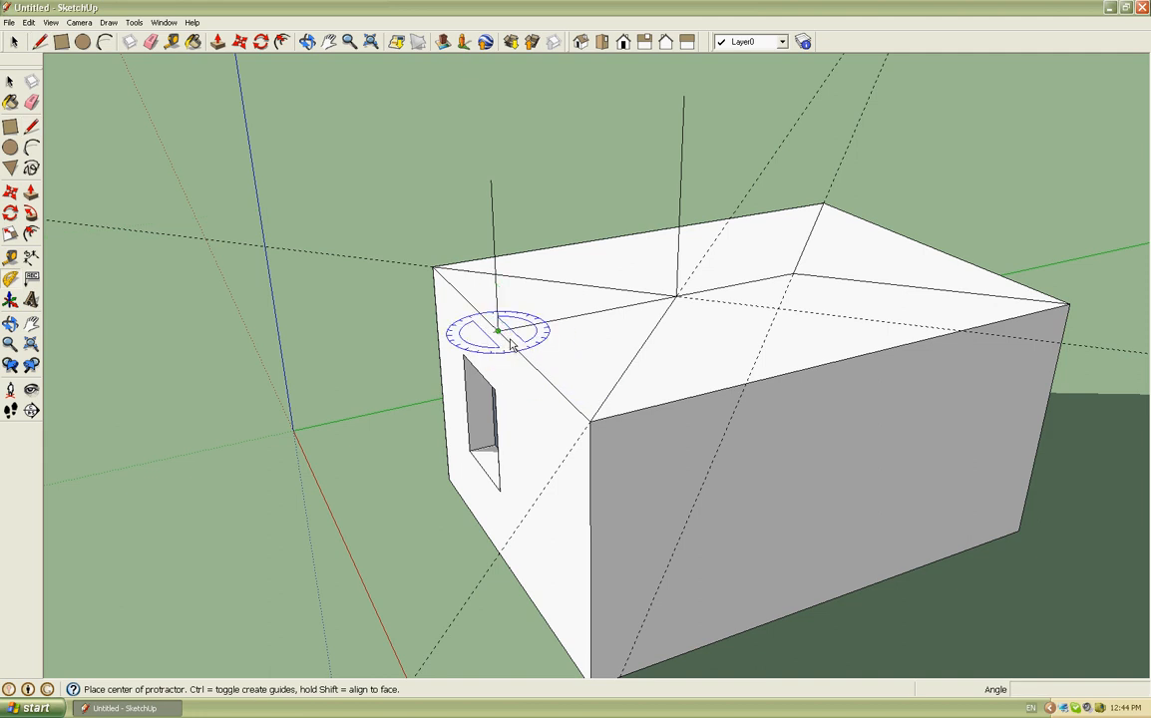
pyautogui.press('l')
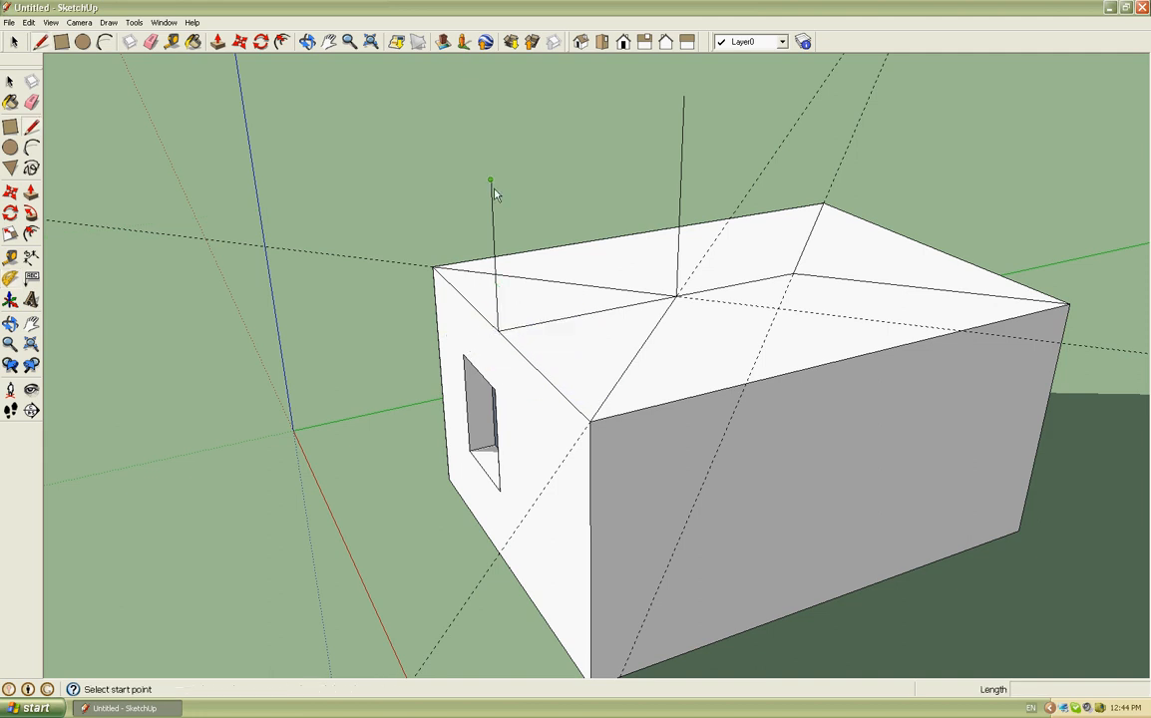
pyautogui.click(491, 179)
pyautogui.click(694, 106)
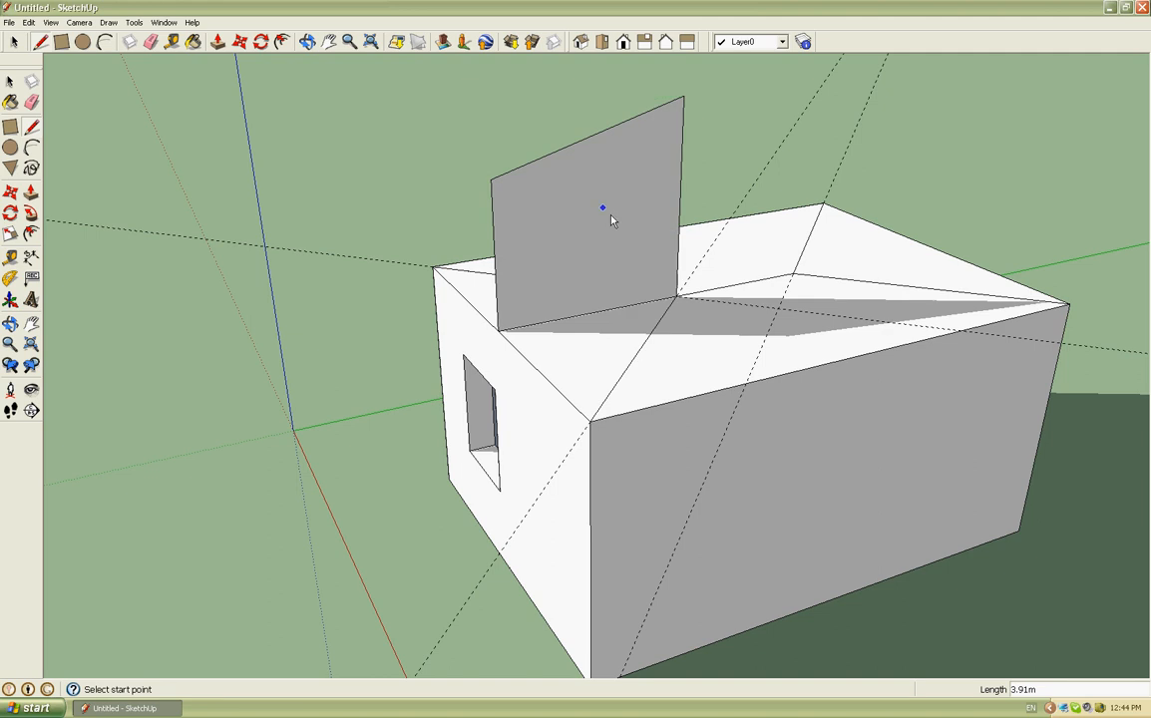
# Create a 30° protractor guide on the vertical face from its lower front corner, measured from the centre line.
pyautogui.click(31, 277)
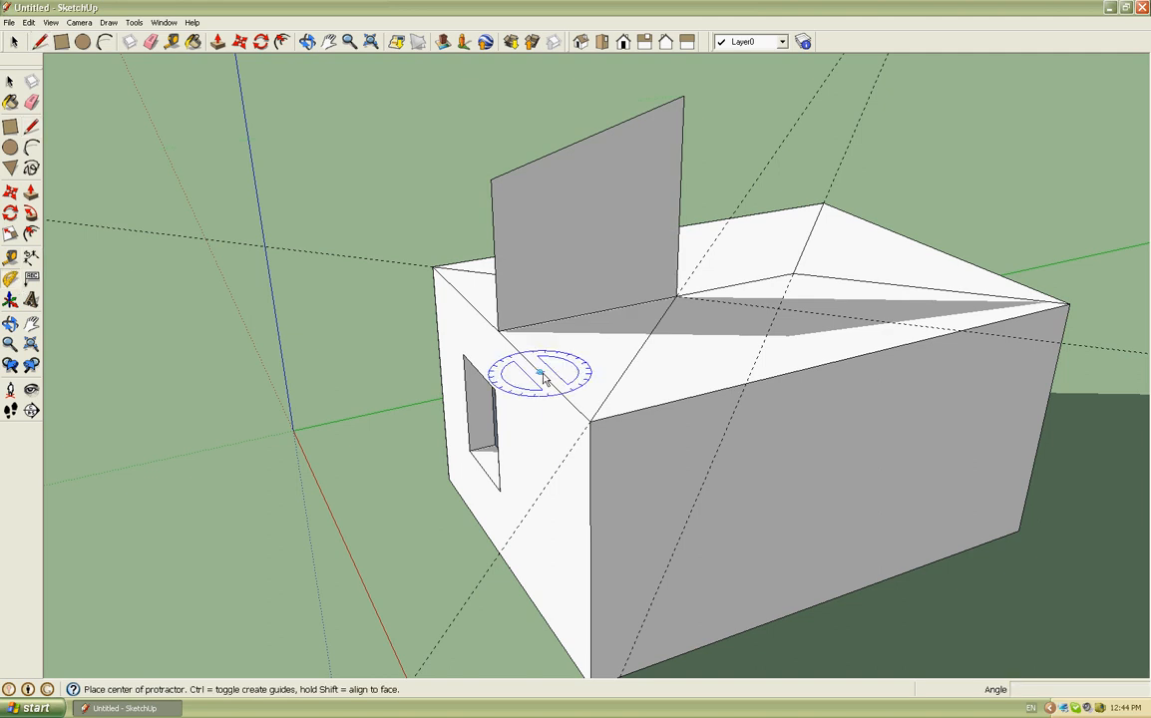
pyautogui.click(498, 330)
pyautogui.click(591, 315)
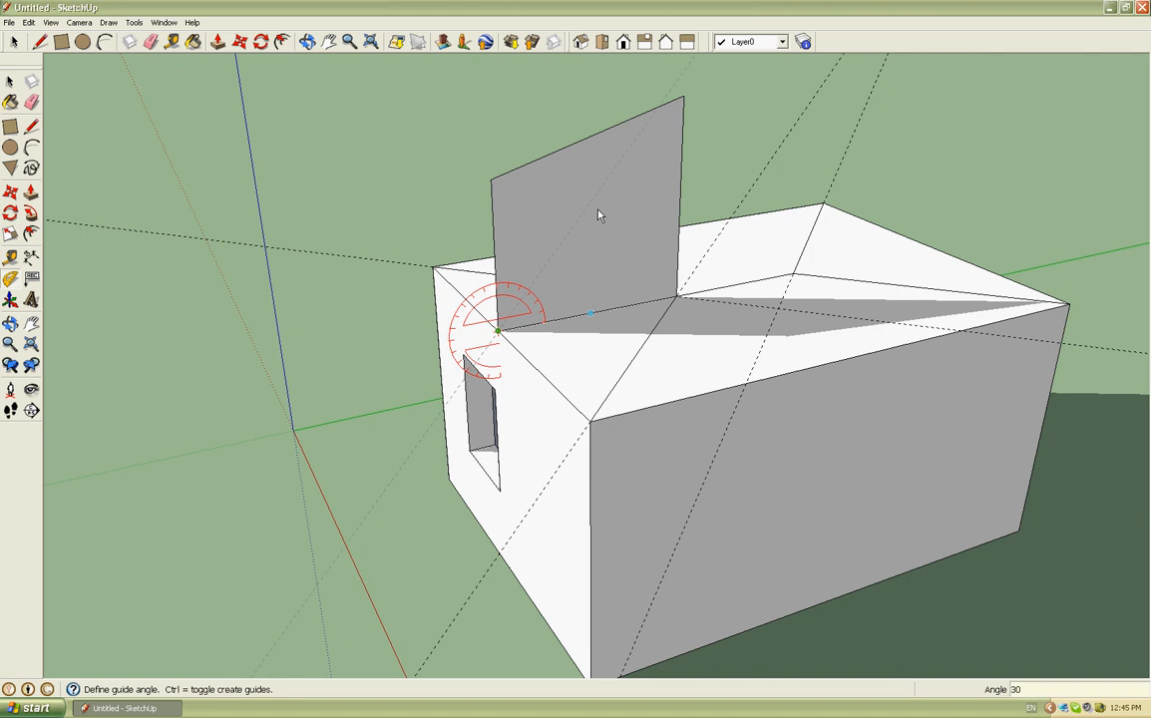
pyautogui.press('Return')
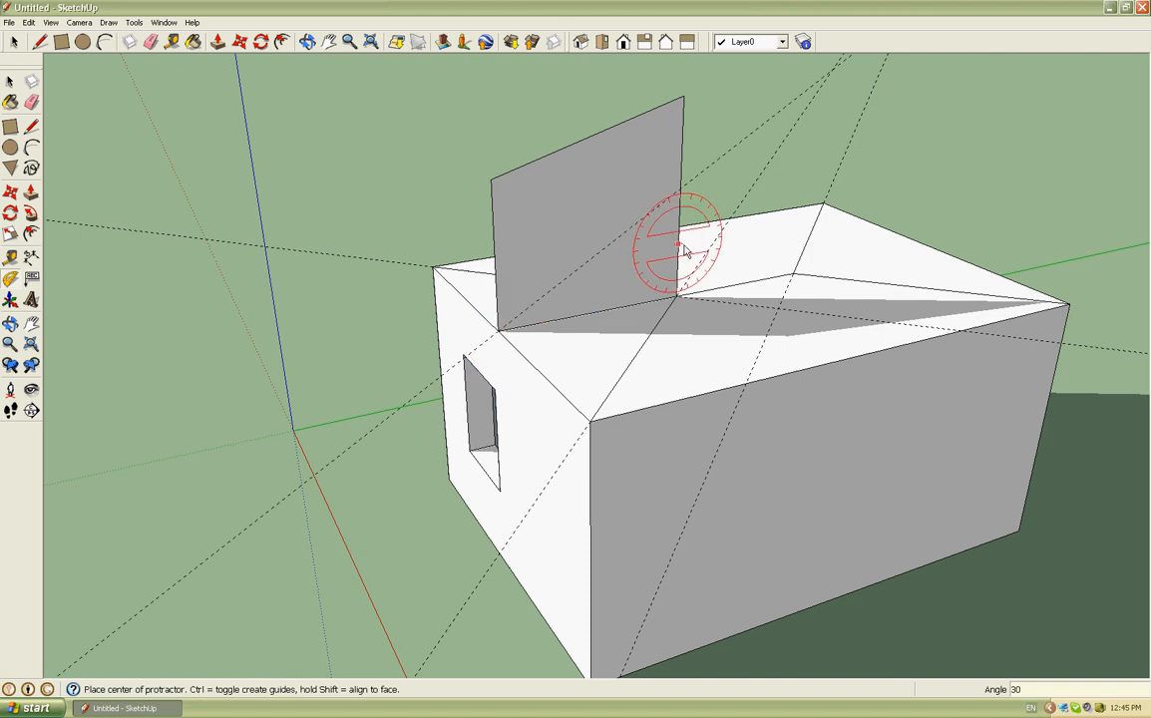
# Trace the 30° guide across the vertical face and erase the upper edge and front vertical line, leaving the slope triangle.
pyautogui.press('l')
pyautogui.click(507, 332)
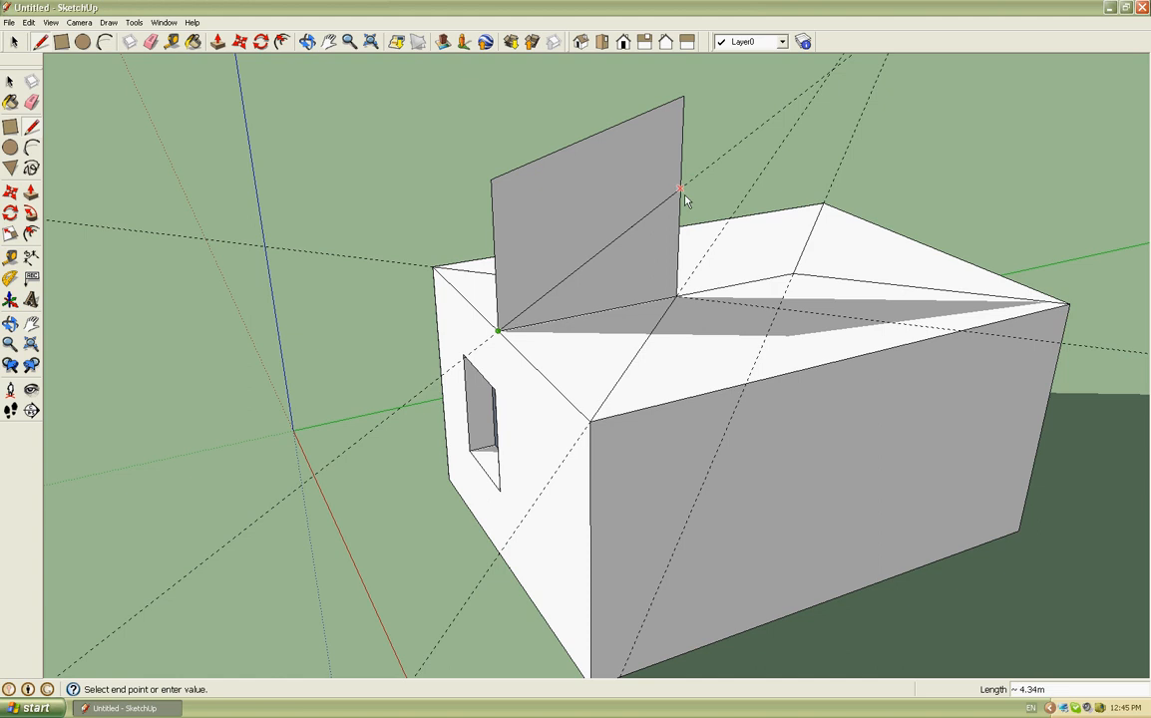
pyautogui.click(683, 192)
pyautogui.moveTo(692, 177)
pyautogui.mouseDown(button='middle')
pyautogui.moveTo(690, 200)
pyautogui.moveTo(681, 160)
pyautogui.mouseUp(button='middle')
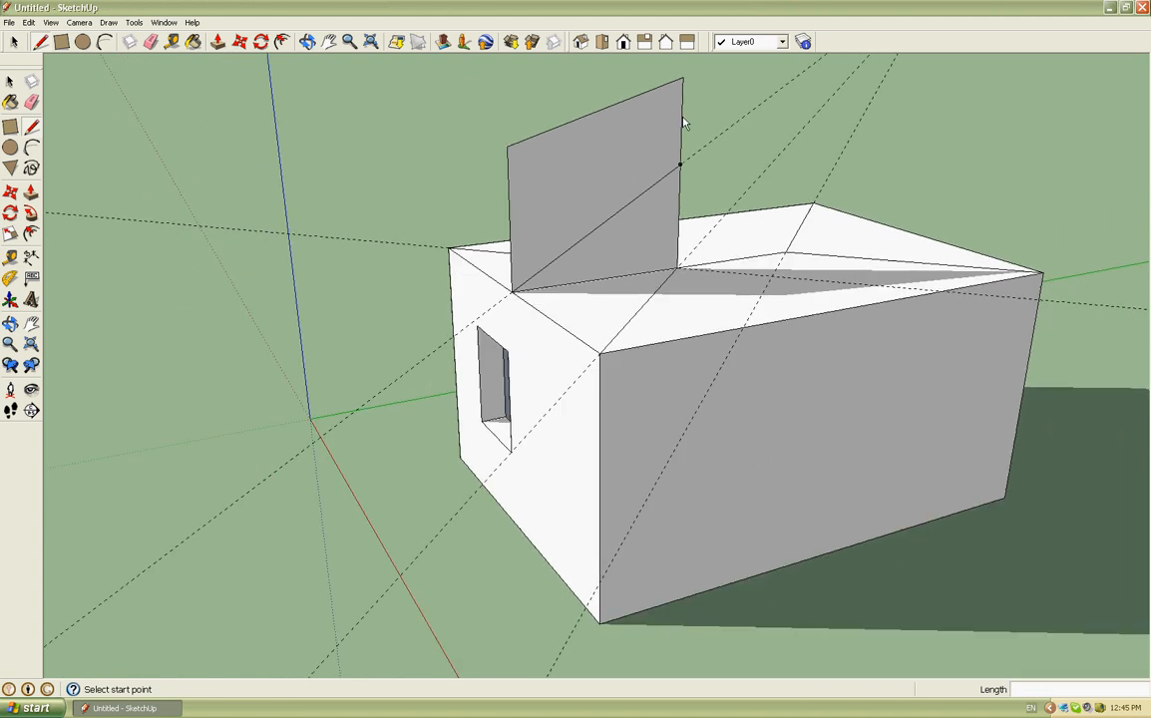
pyautogui.press('e')
pyautogui.click(686, 94)
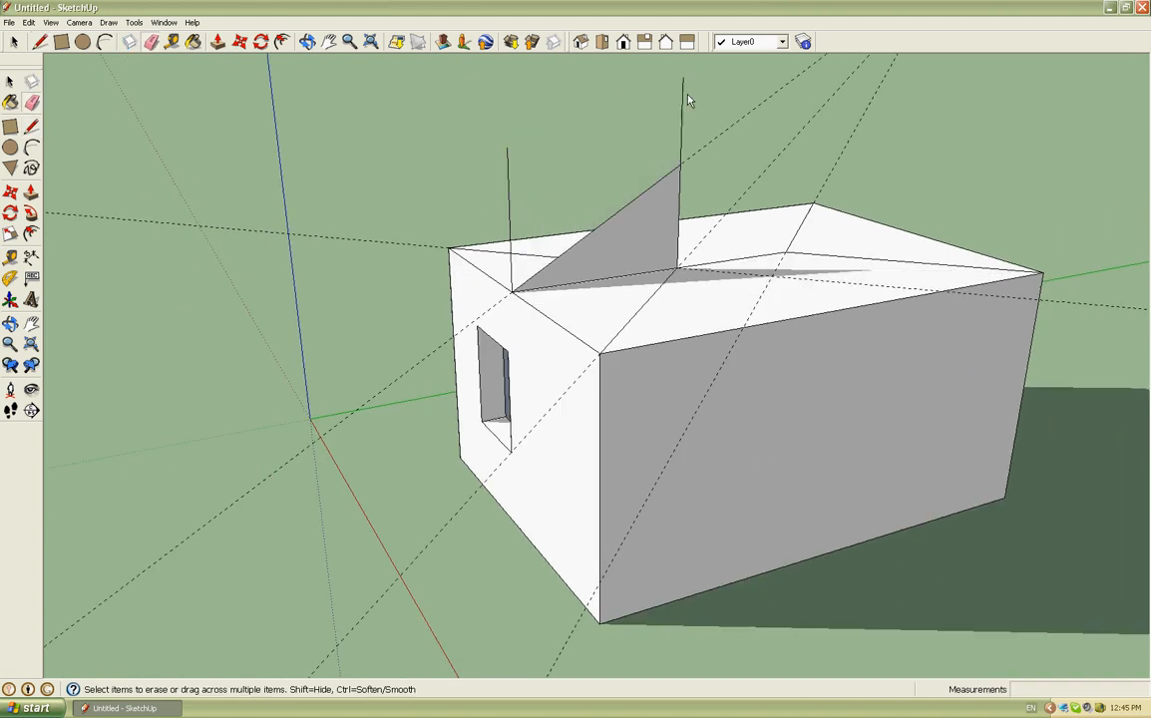
pyautogui.click(513, 162)
# Draw sloping hip edges from both front roof corners to the apex of the vertical triangle.
pyautogui.scroll(-1, 367, 243)
pyautogui.moveTo(555, 275); pyautogui.dragTo(855, 406, button='middle')
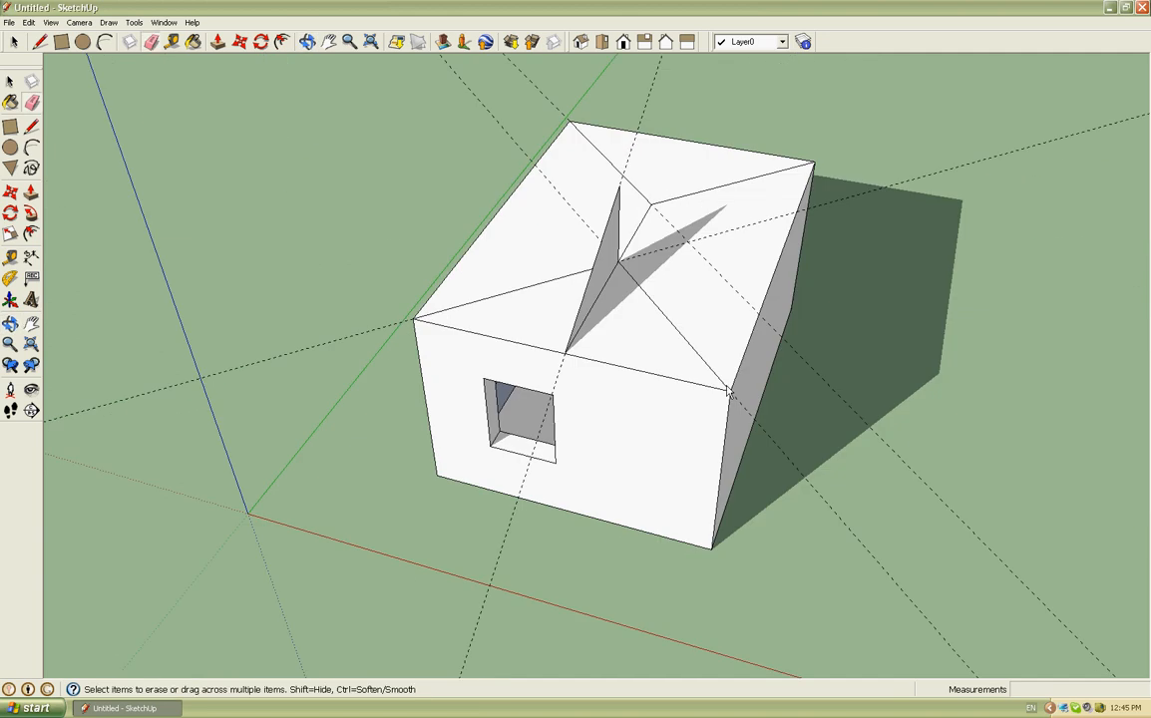
pyautogui.moveTo(727, 391); pyautogui.dragTo(419, 272, button='middle')
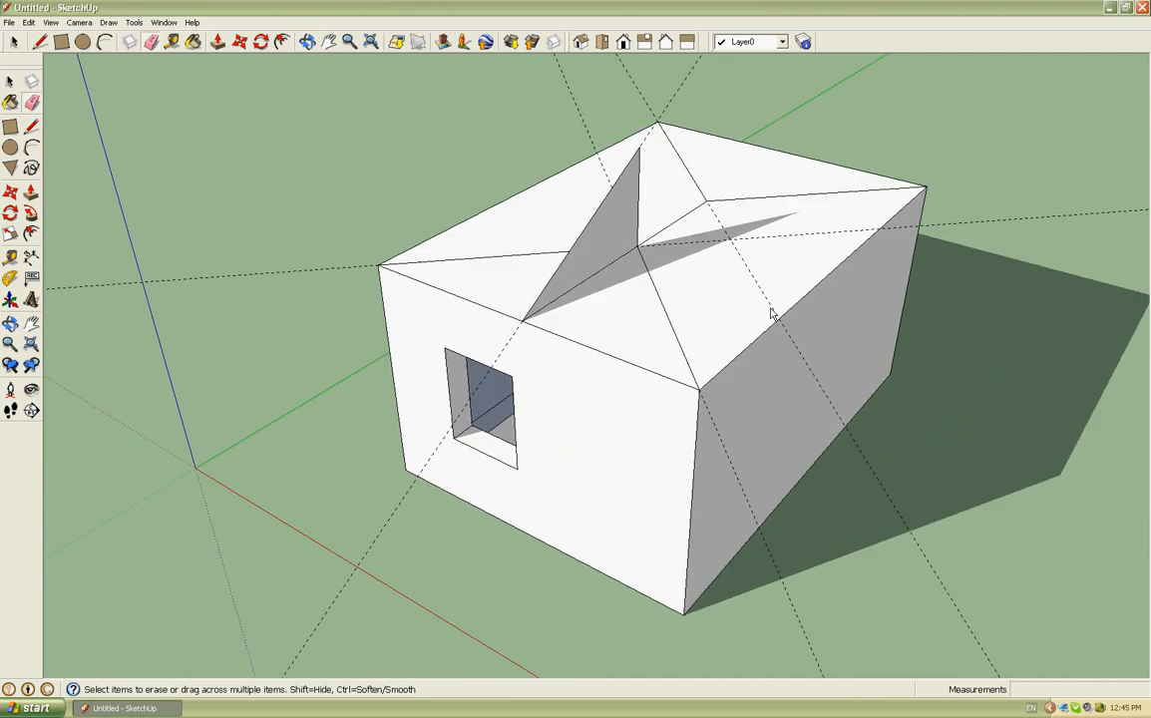
pyautogui.moveTo(683, 301); pyautogui.dragTo(669, 336, button='middle')
pyautogui.press('l')
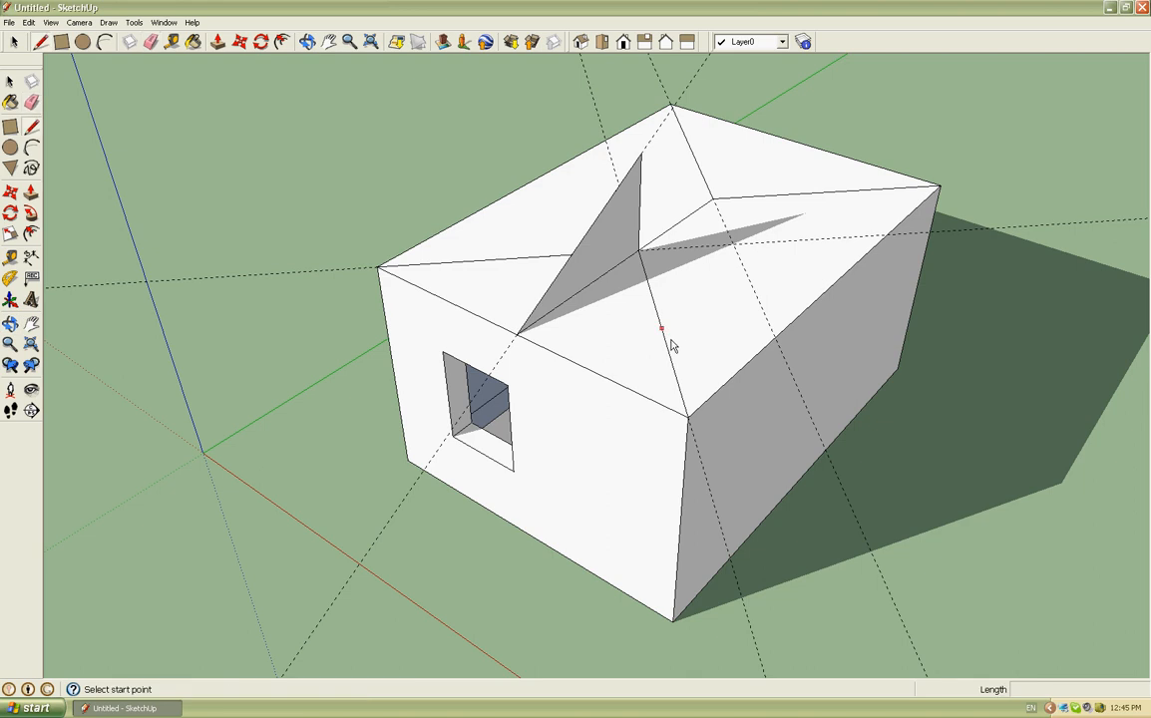
pyautogui.click(688, 421)
pyautogui.click(641, 155)
pyautogui.click(379, 269)
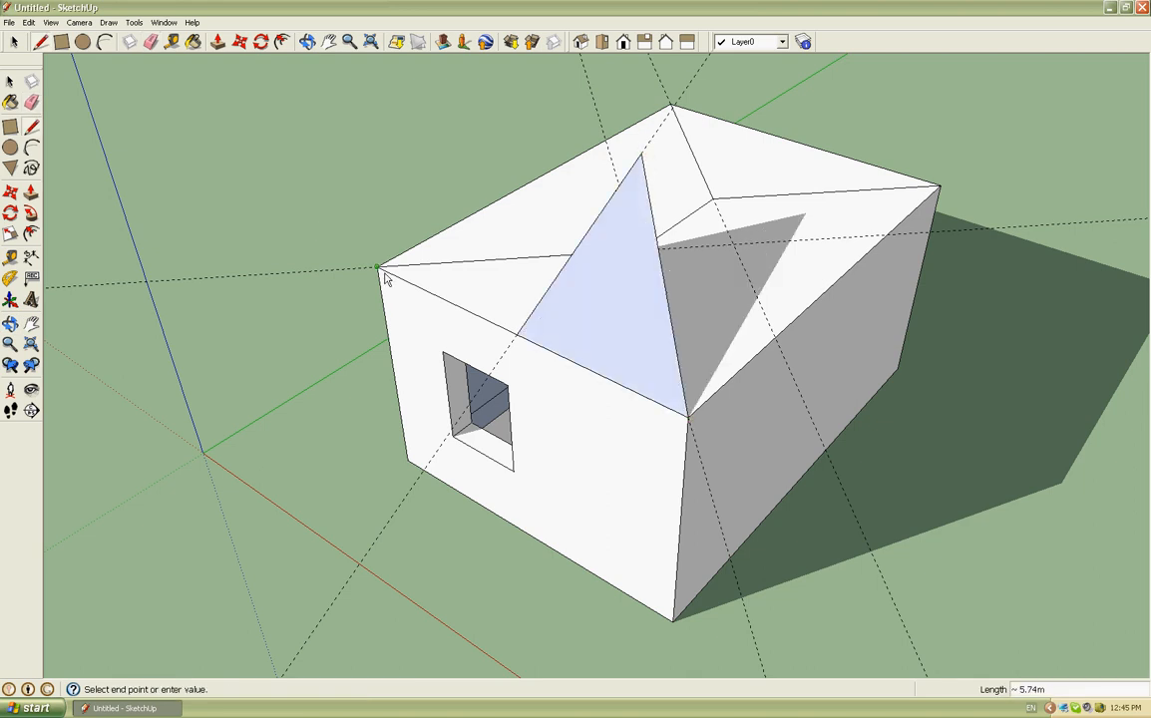
pyautogui.click(642, 156)
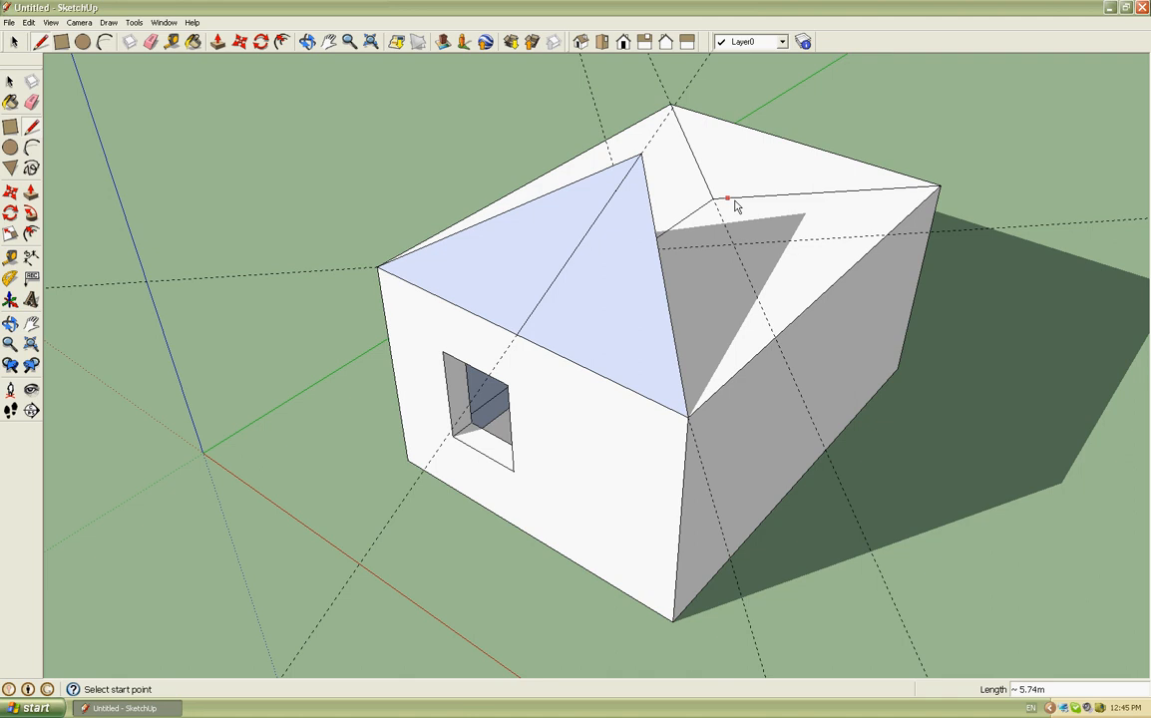
# Draw the roof ridge rearward from the apex and connect its far end to both rear corners.
pyautogui.click(642, 155)
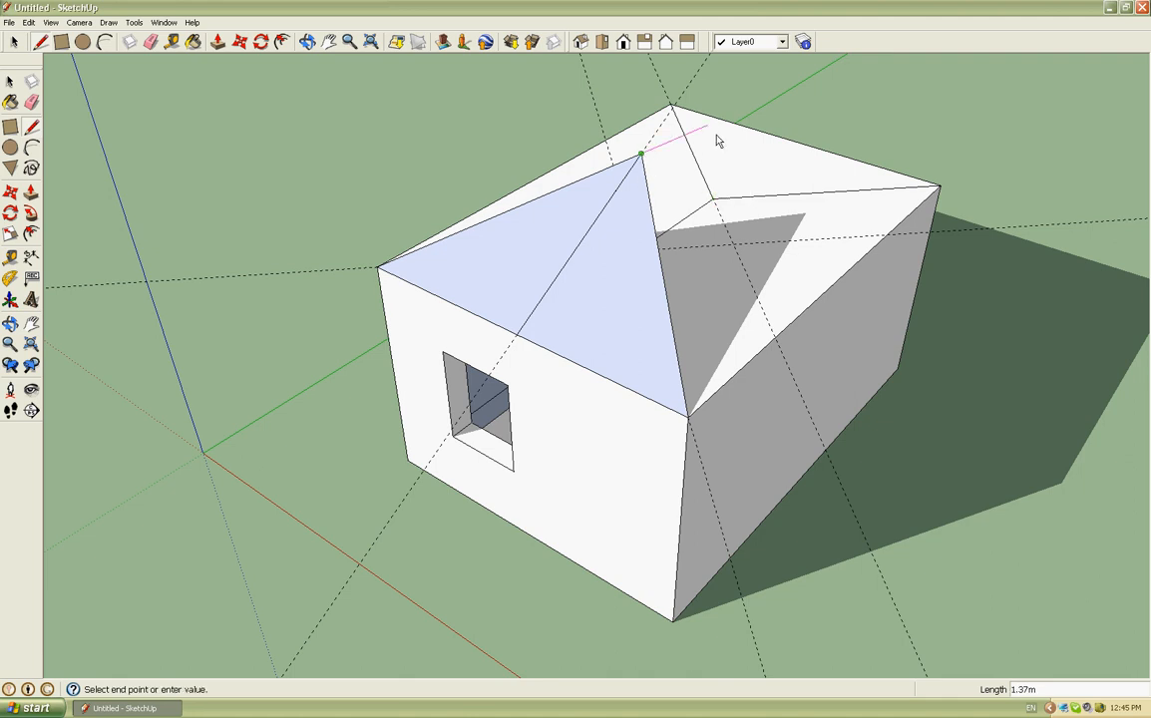
pyautogui.click(720, 106)
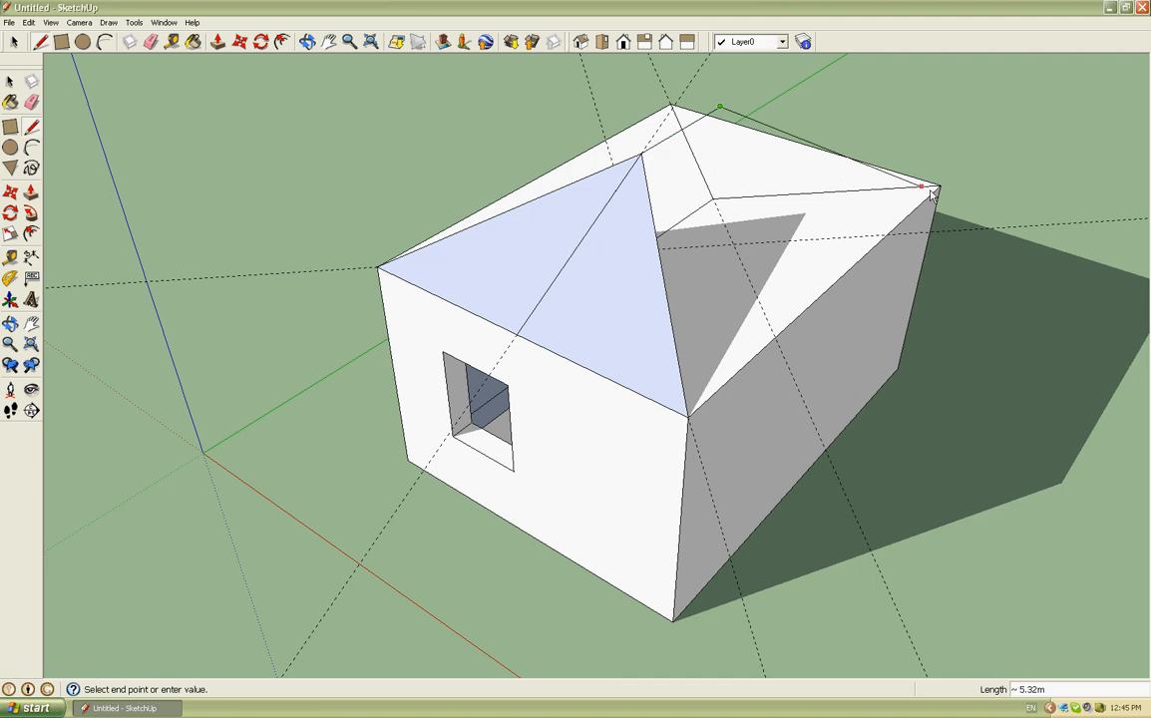
pyautogui.click(936, 188)
pyautogui.click(723, 108)
pyautogui.click(673, 108)
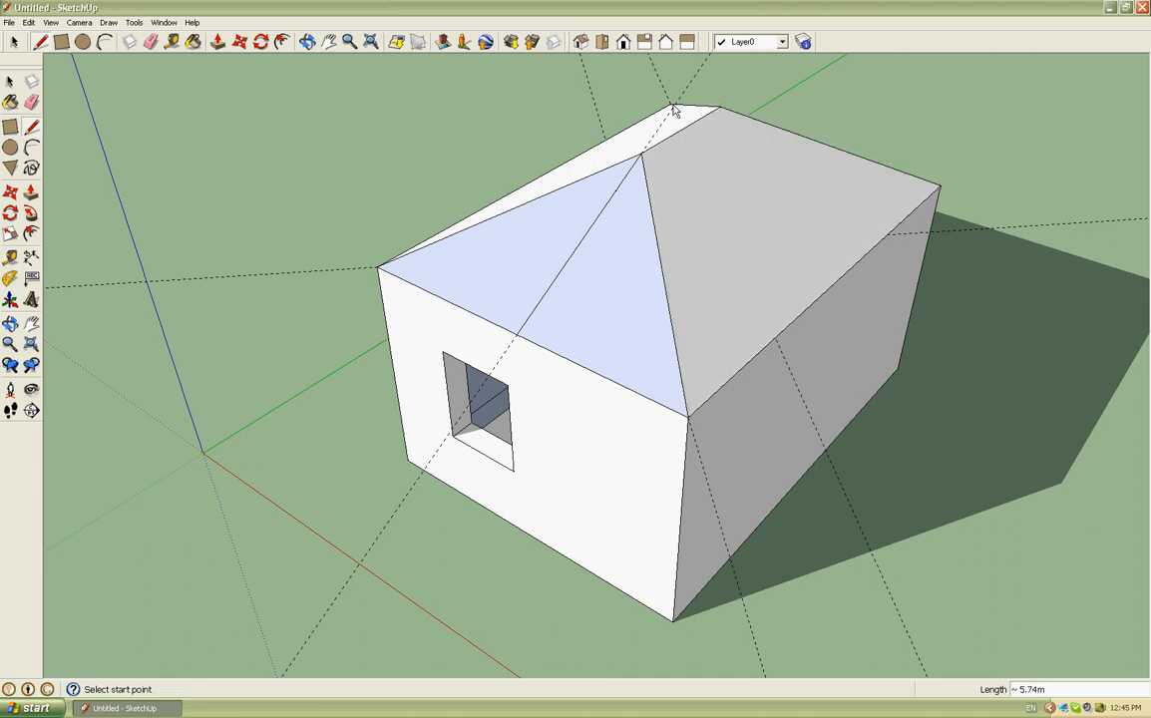
# Undo the ridge and hip edges back to the standalone slope triangle.
pyautogui.moveTo(736, 165); pyautogui.dragTo(820, 200, button='middle')
pyautogui.hotkey('ctrl', 'z')
pyautogui.hotkey('ctrl', 'z')
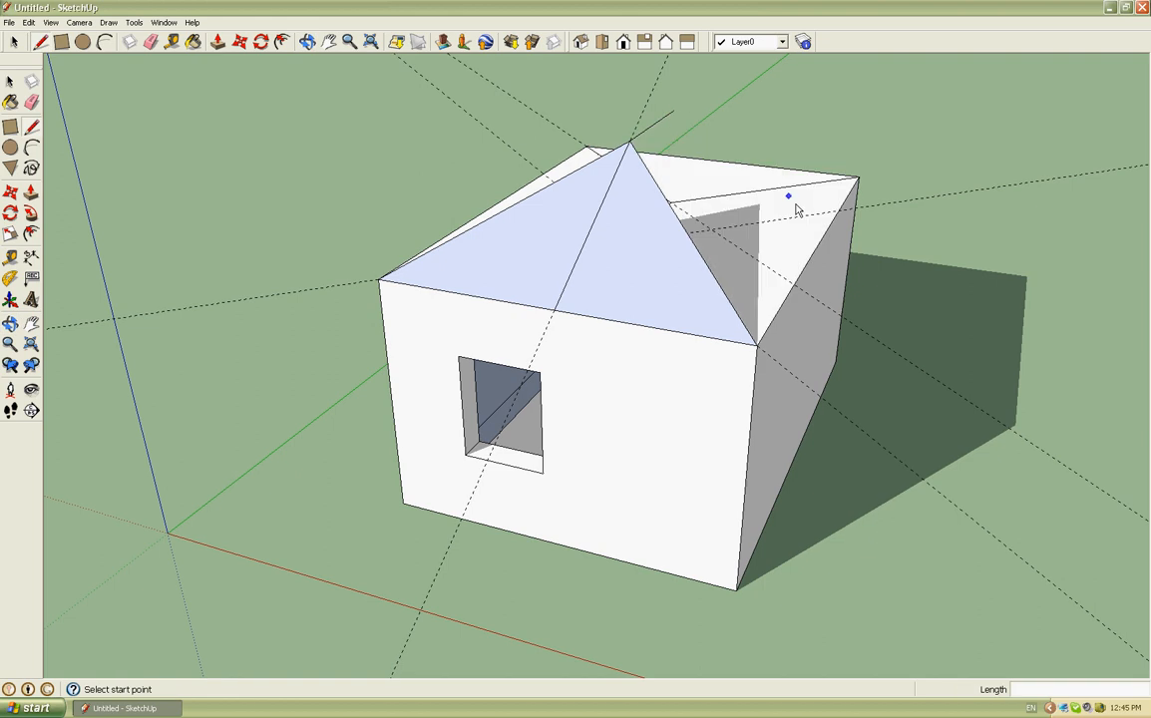
pyautogui.hotkey('ctrl', 'z')
pyautogui.hotkey('ctrl', 'z')
# Close the eave profile back to the wall below the slope triangle's lower corner and extend its front vertical edge upward past the guide.
pyautogui.scroll(2, 385, 383)
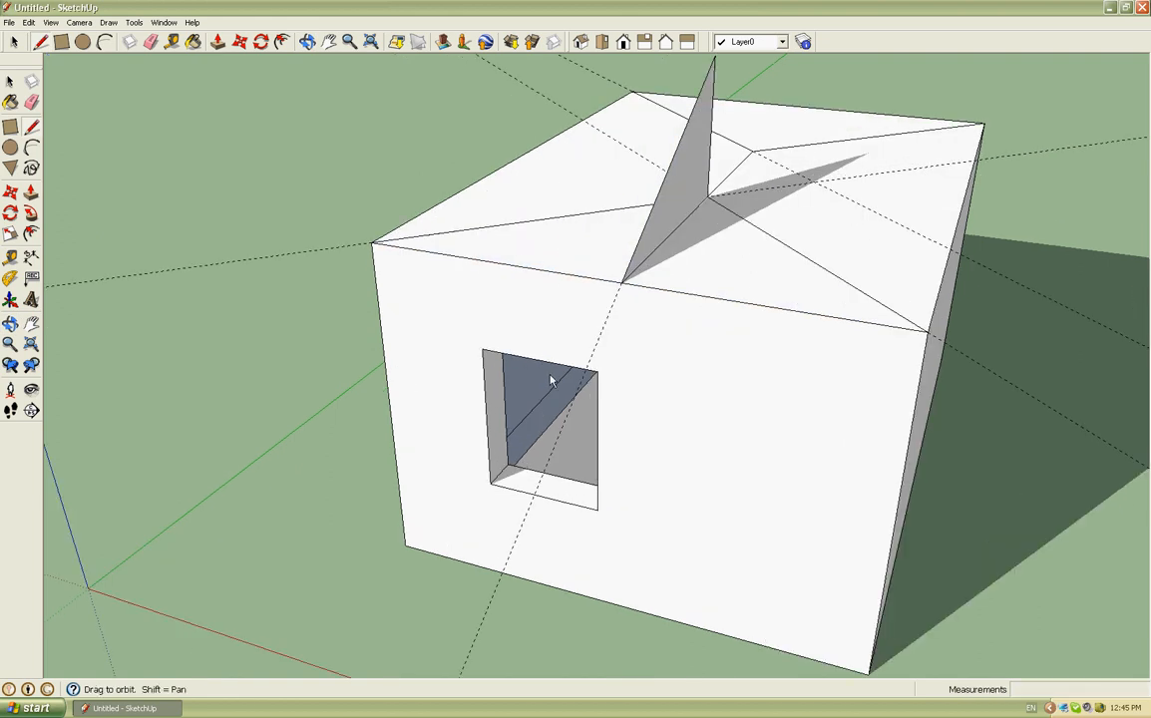
pyautogui.moveTo(550, 380); pyautogui.dragTo(468, 350, button='middle')
pyautogui.moveTo(580, 349); pyautogui.dragTo(598, 313, button='middle')
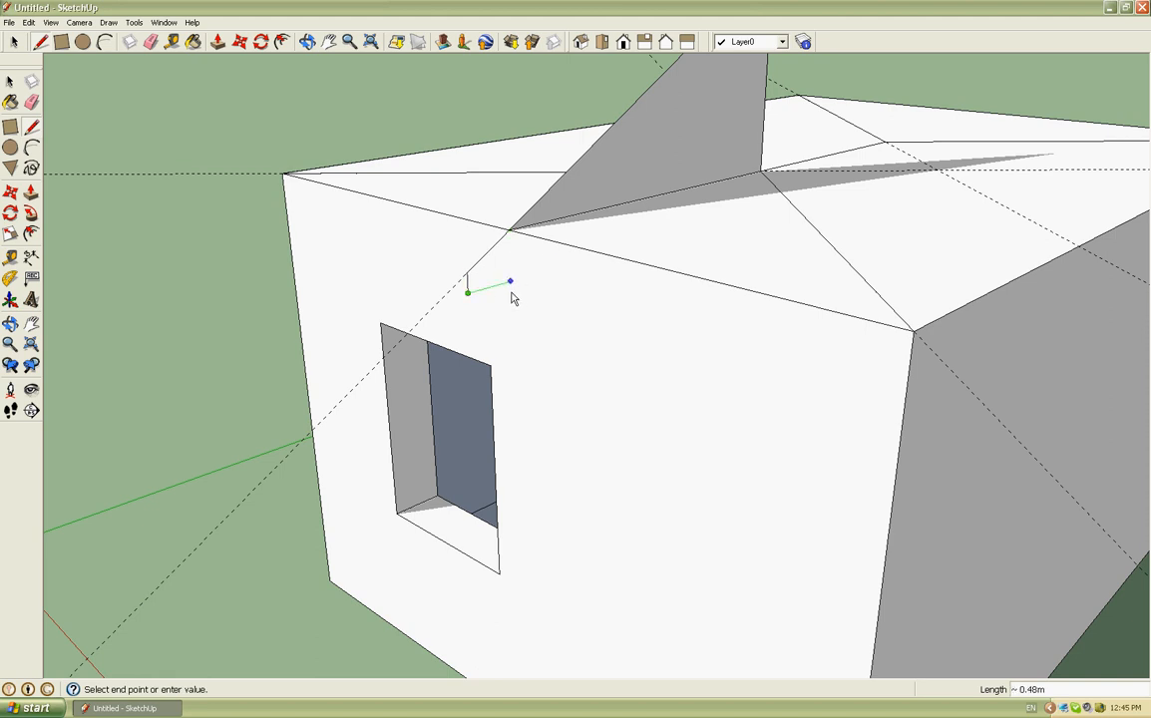
pyautogui.click(519, 249)
pyautogui.moveTo(575, 252); pyautogui.dragTo(525, 279, button='middle')
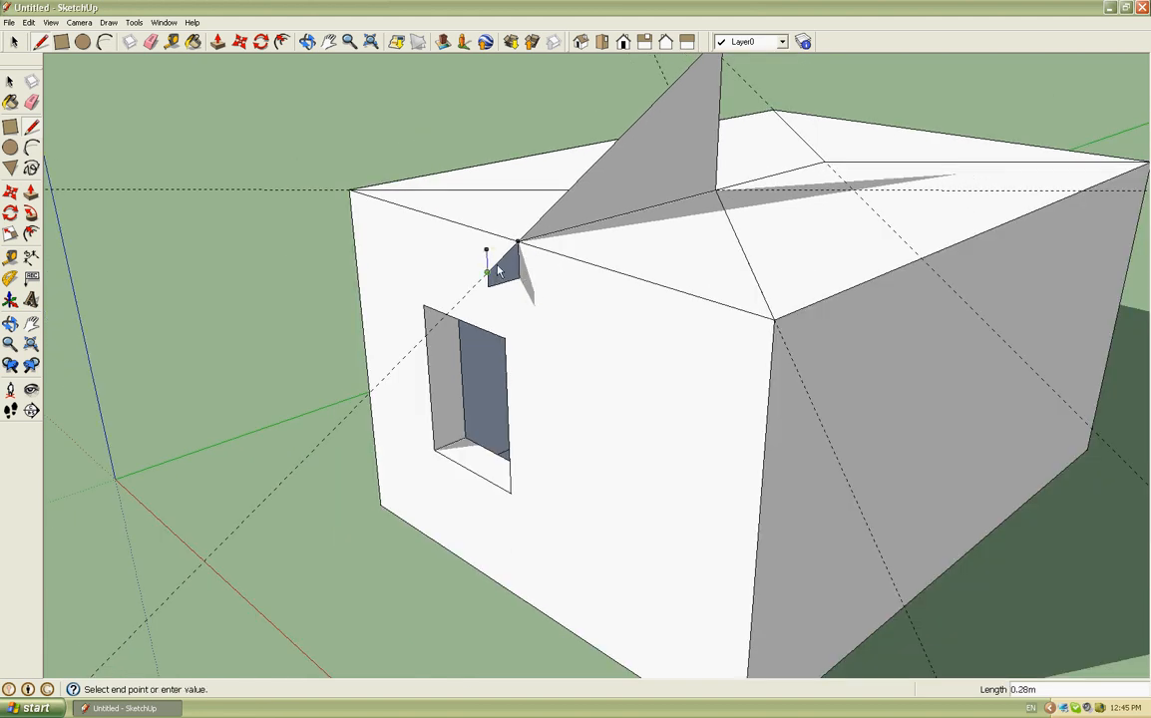
pyautogui.moveTo(545, 225)
pyautogui.mouseDown(button='middle')
pyautogui.moveTo(585, 258)
pyautogui.moveTo(696, 118)
pyautogui.mouseUp(button='middle')
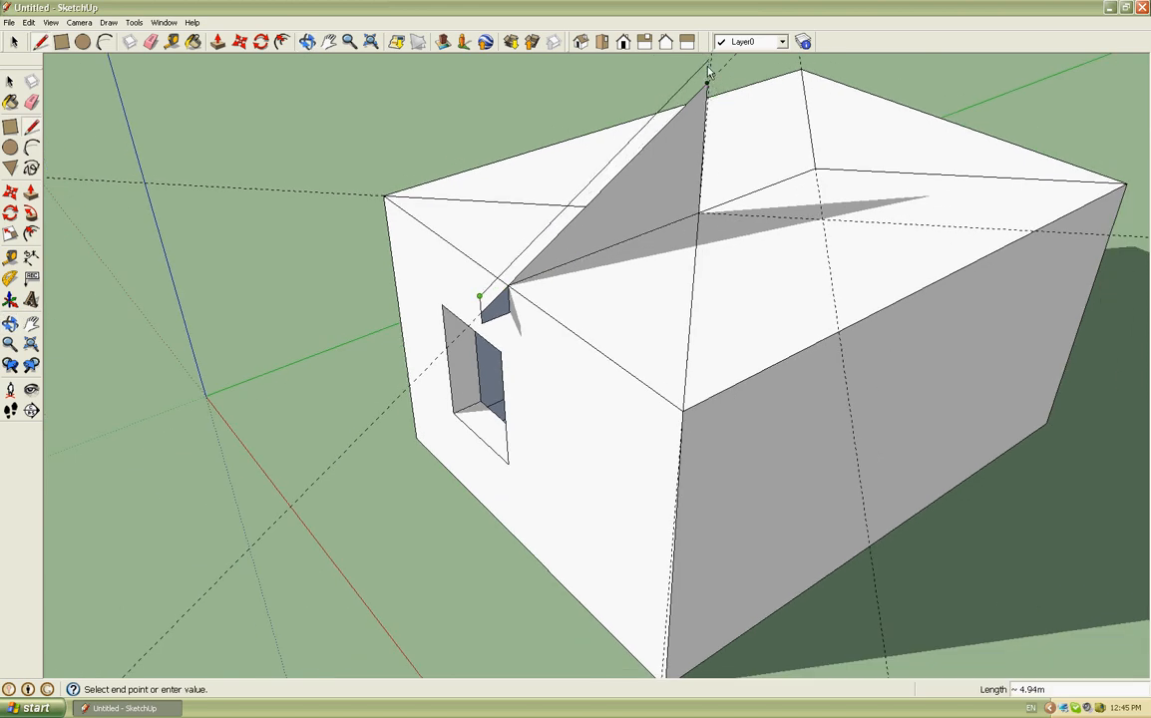
# Copy the triangle's sloping edge from its lower corner to the upper end of the eave's vertical front edge.
pyautogui.press('space')
pyautogui.click(569, 175)
pyautogui.scroll(2, 515, 282)
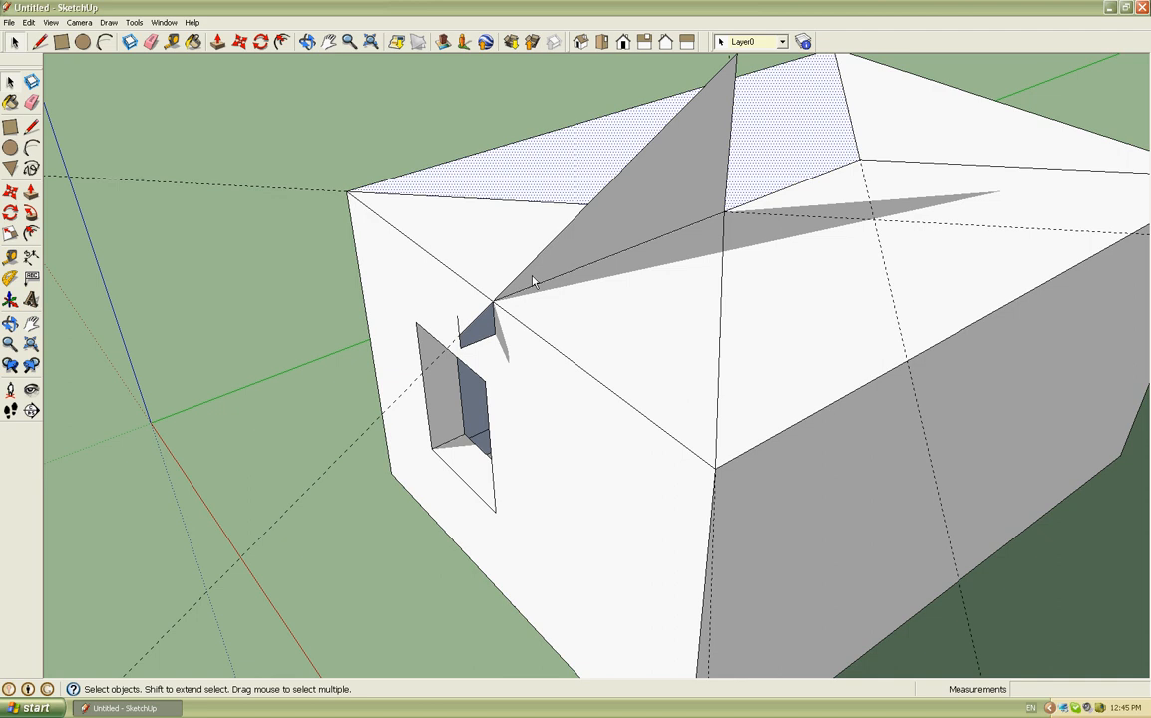
pyautogui.scroll(2, 533, 282)
pyautogui.press('m')
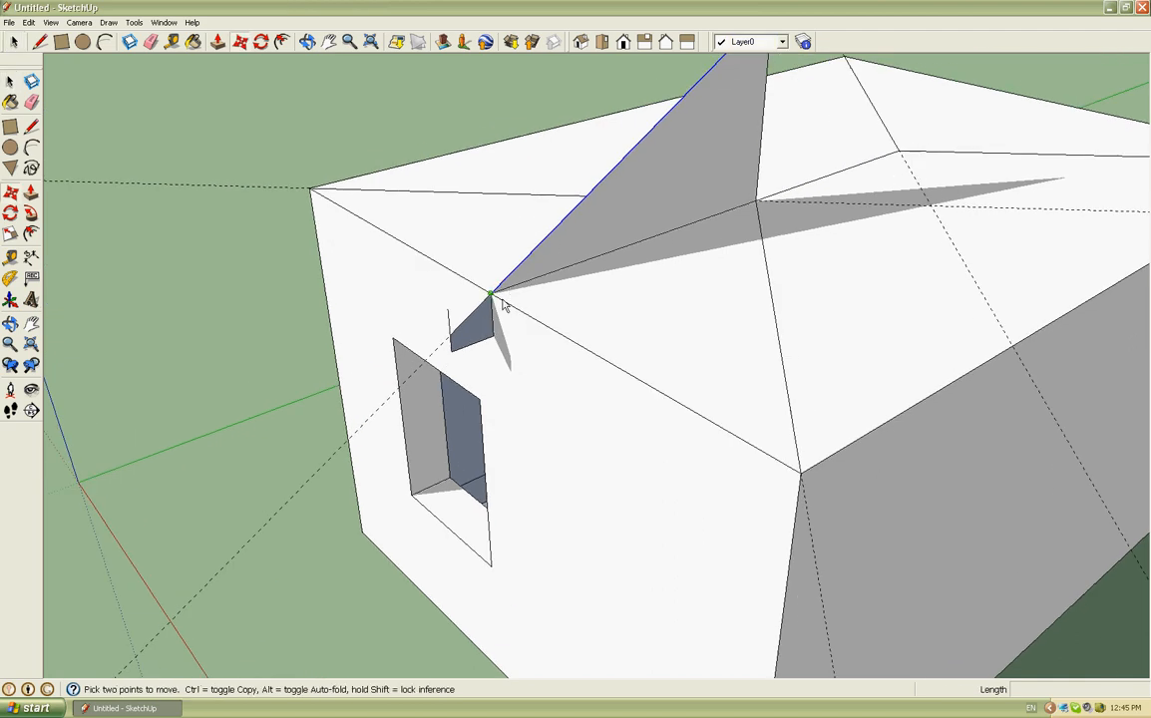
pyautogui.click(497, 300)
pyautogui.press('Escape')
pyautogui.press('ctrl')
pyautogui.click(497, 296)
pyautogui.click(452, 313)
# Extend the vertical edge above the triangle's apex and join the upper end of the copied slope line to it.
pyautogui.scroll(-2, 549, 347)
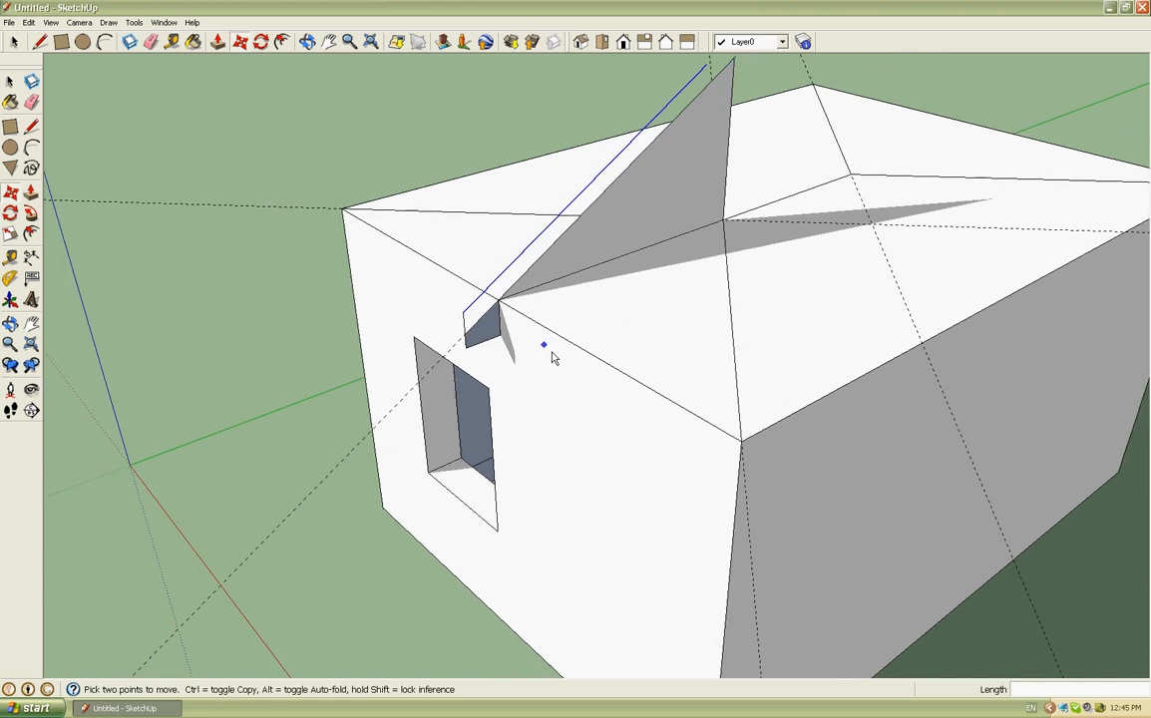
pyautogui.scroll(-2, 551, 351)
pyautogui.scroll(3, 624, 239)
pyautogui.scroll(-1, 622, 361)
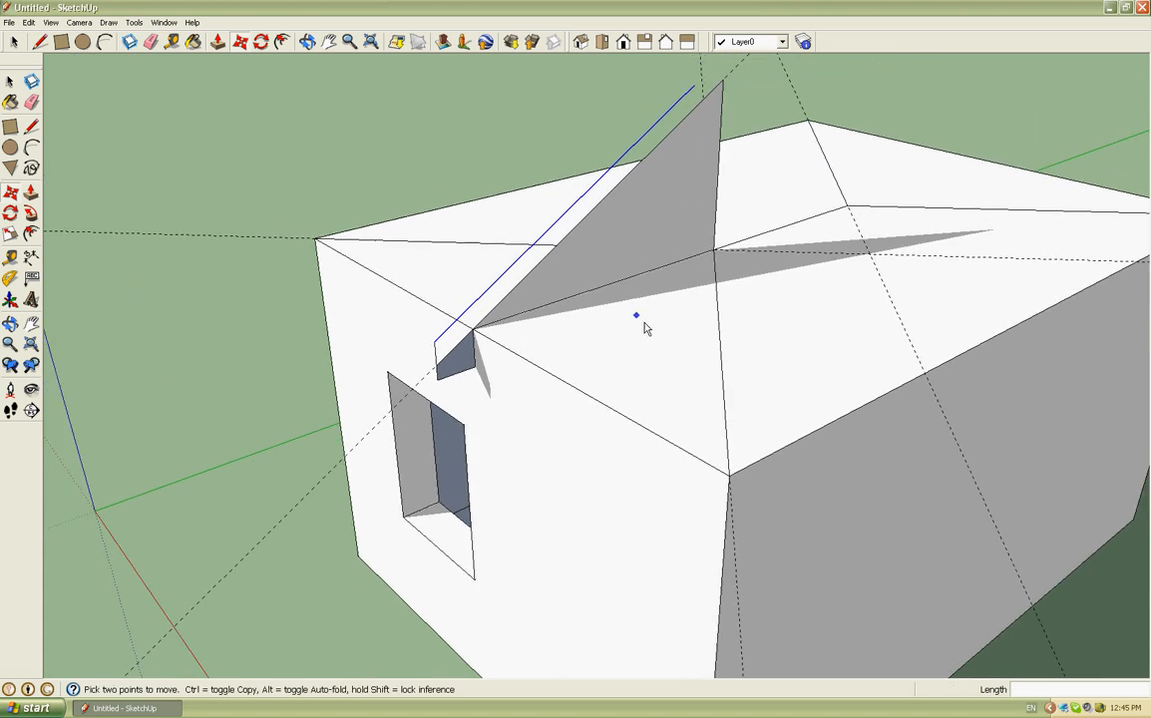
pyautogui.click(725, 82)
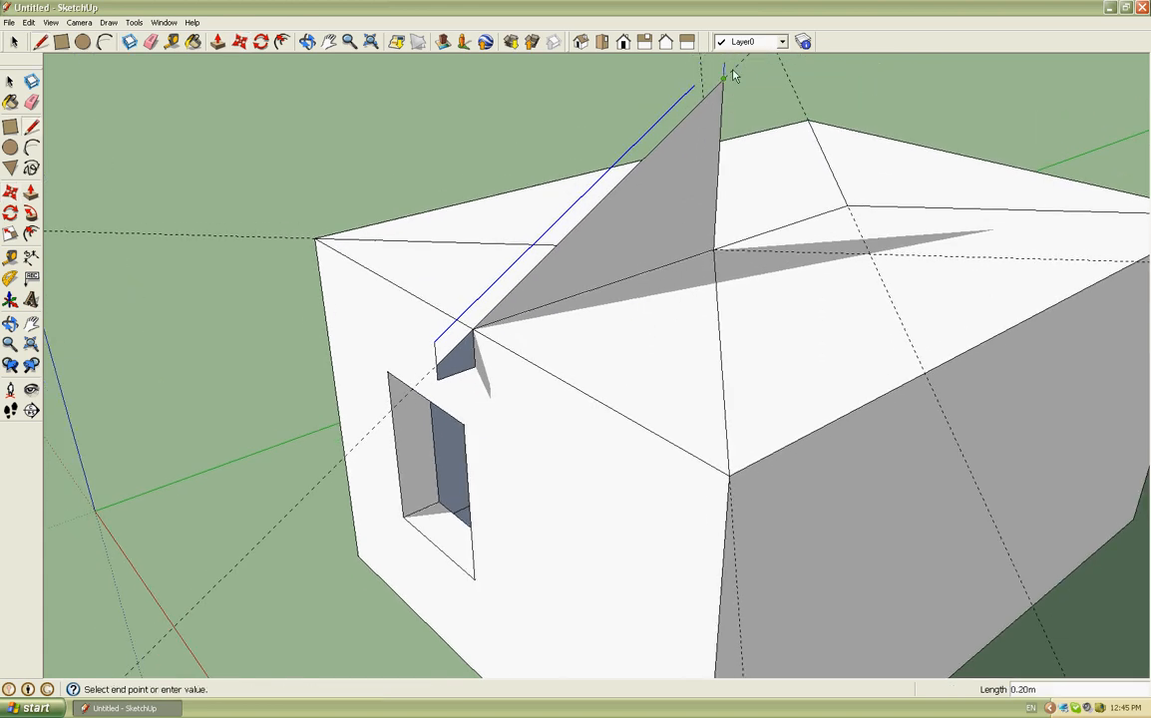
pyautogui.scroll(-1, 658, 289)
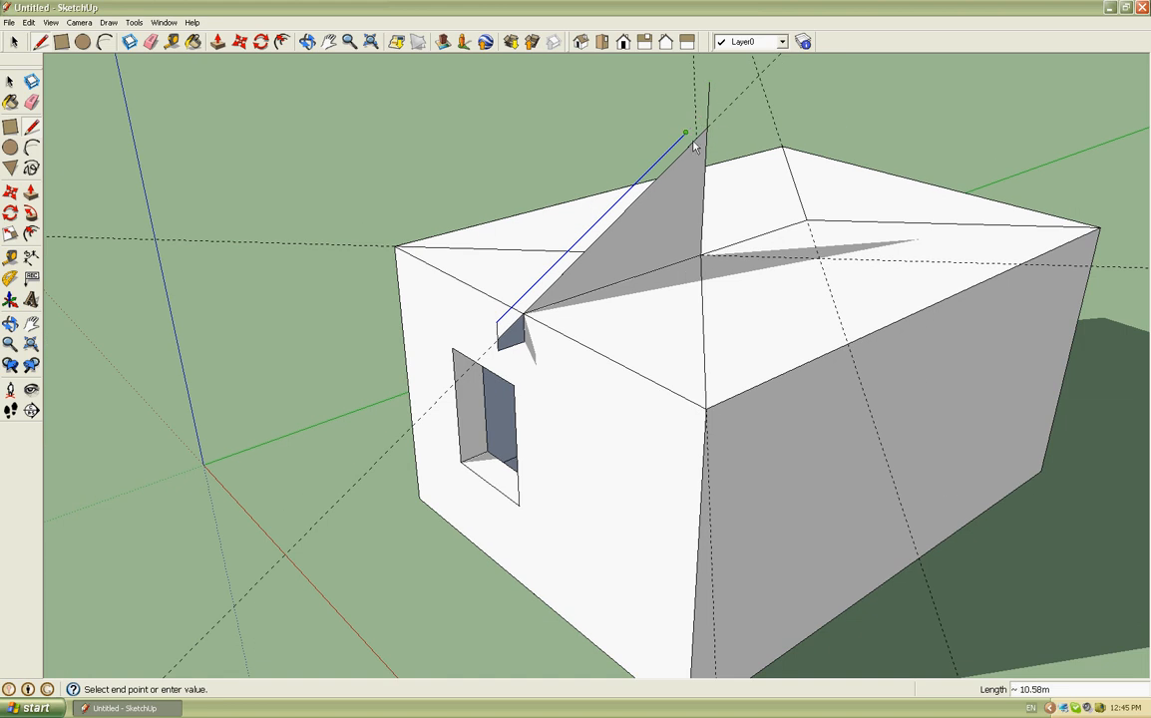
pyautogui.click(717, 112)
# Erase the original inner slope edge and leftover line pieces so the roof and eave form one profile face.
pyautogui.scroll(2, 719, 113)
pyautogui.moveTo(719, 113); pyautogui.dragTo(716, 93, button='middle')
pyautogui.press('e')
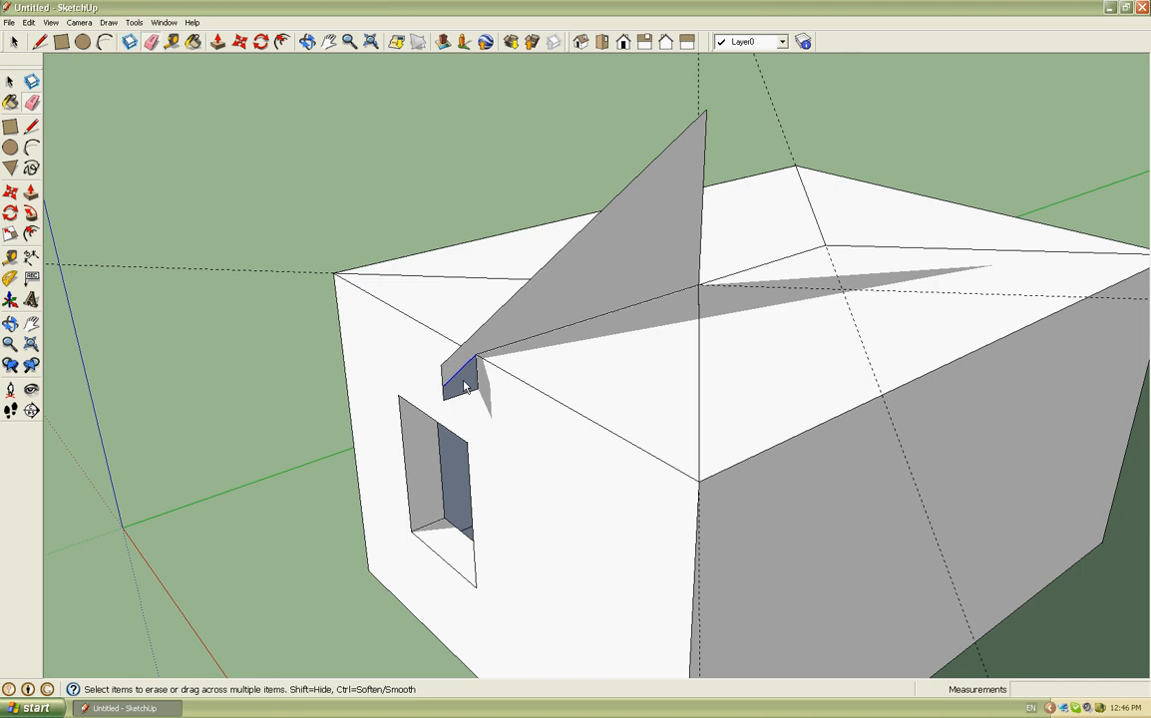
pyautogui.moveTo(463, 382); pyautogui.dragTo(469, 399)
pyautogui.scroll(-1, 470, 402)
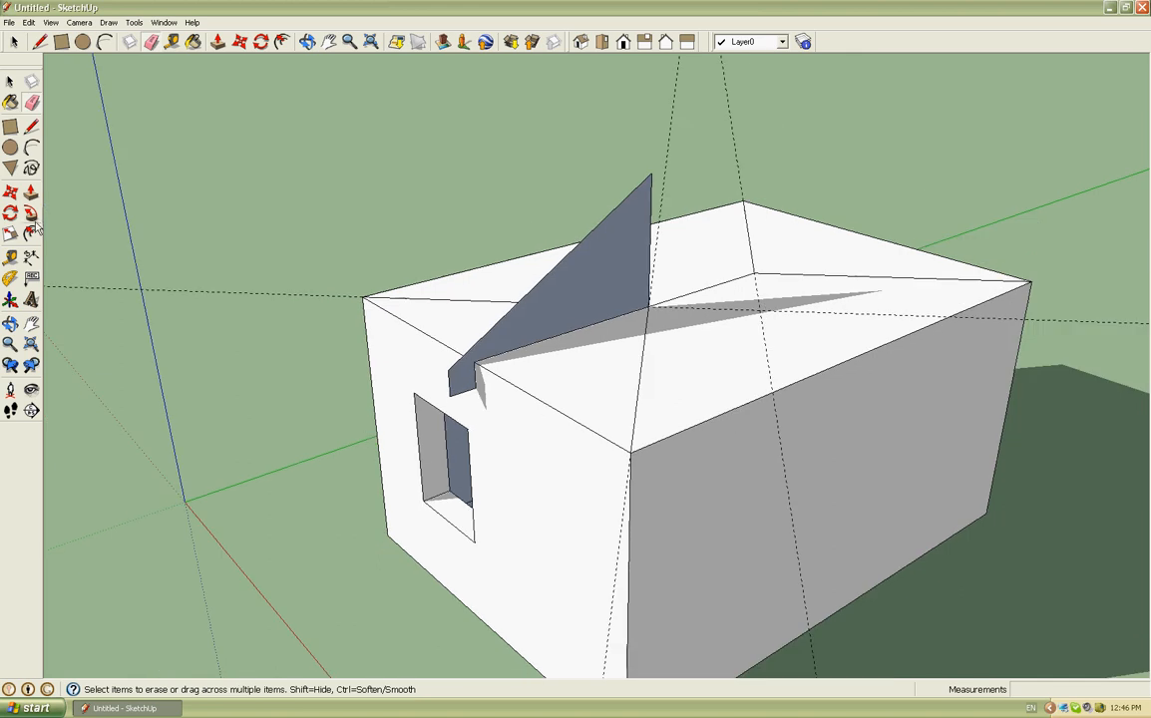
# Sweep the profile face around all four upper wall edges with Follow Me to form the overhanging hipped roof.
pyautogui.click(31, 191)
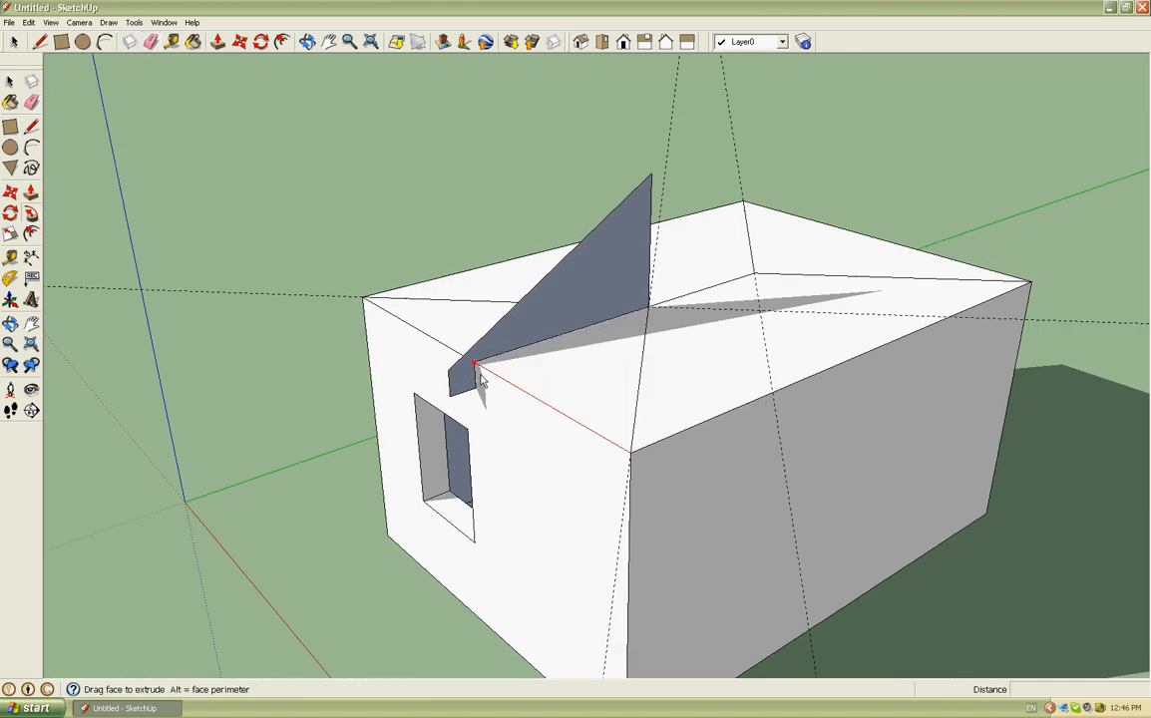
pyautogui.moveTo(480, 377); pyautogui.dragTo(1027, 315)
pyautogui.moveTo(1027, 304); pyautogui.dragTo(565, 394, button='middle')
pyautogui.moveTo(866, 409); pyautogui.dragTo(303, 447, button='middle')
pyautogui.moveTo(390, 443); pyautogui.dragTo(646, 351)
pyautogui.moveTo(648, 352); pyautogui.dragTo(66, 353, button='middle')
pyautogui.moveTo(460, 340); pyautogui.dragTo(687, 326)
pyautogui.moveTo(687, 326); pyautogui.dragTo(362, 317, button='middle')
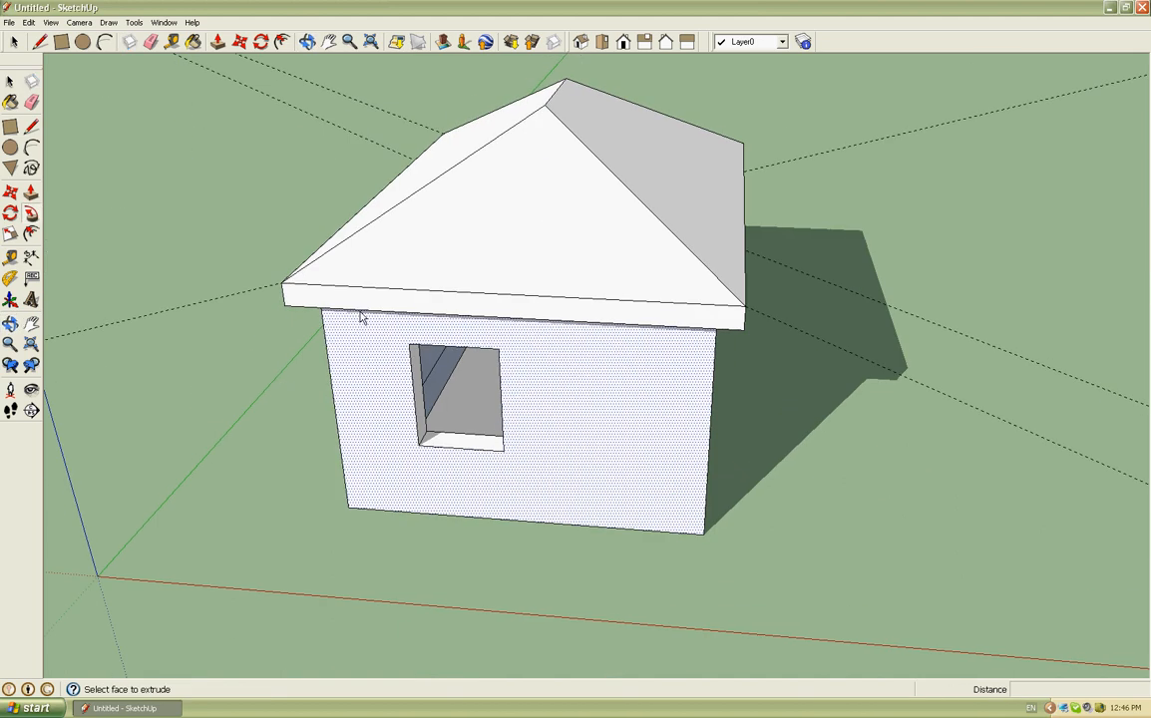
# Examine the roof and its overhanging eaves from below and from above.
pyautogui.scroll(-4, 666, 339)
pyautogui.moveTo(658, 369); pyautogui.dragTo(351, 167, button='middle')
pyautogui.press('space')
pyautogui.click(350, 168)
pyautogui.scroll(1, 659, 302)
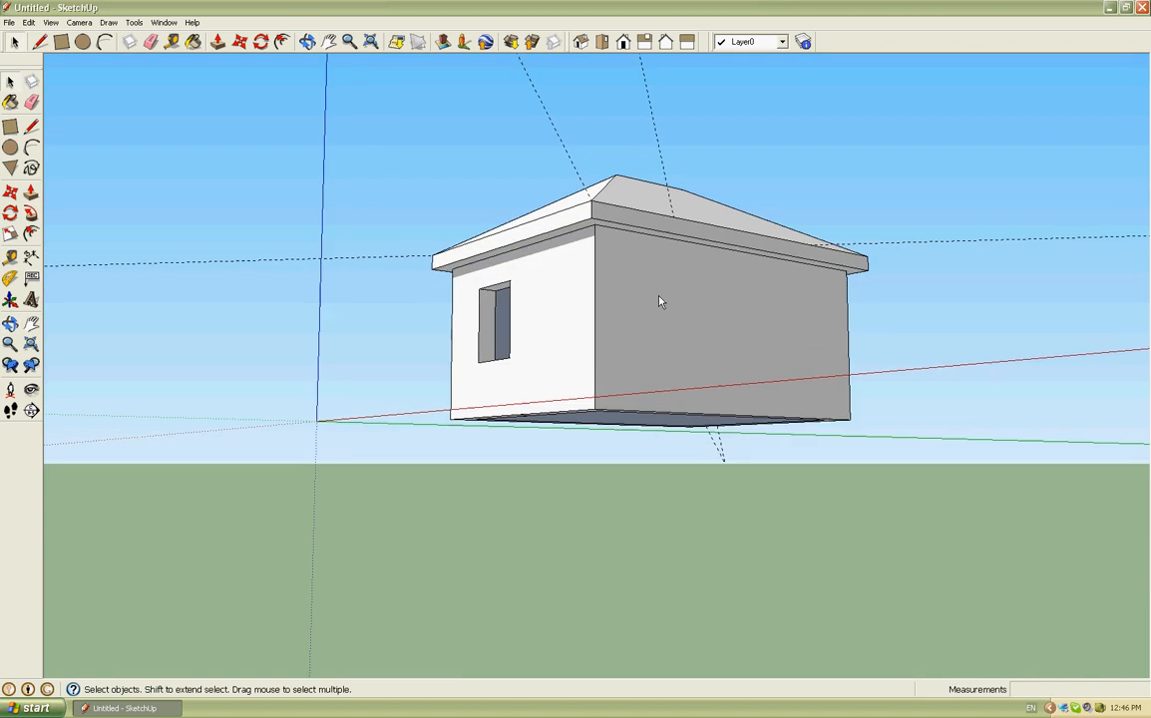
pyautogui.scroll(2, 658, 302)
pyautogui.moveTo(450, 276); pyautogui.dragTo(421, 488, button='middle')
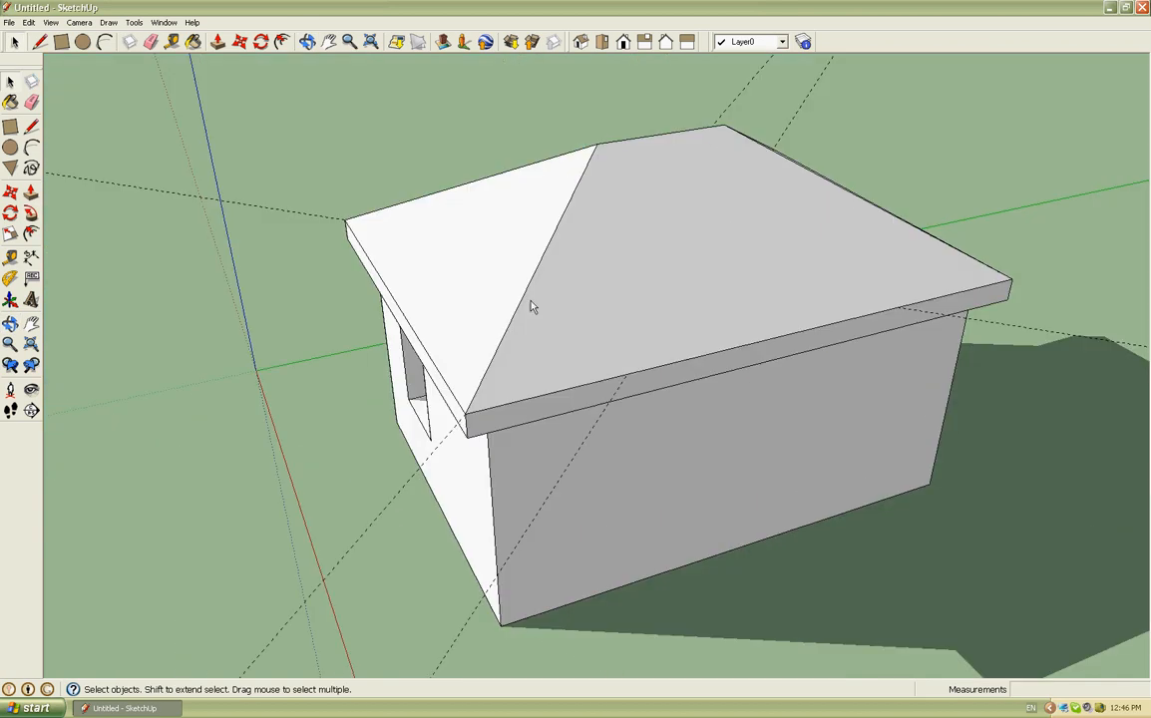
pyautogui.moveTo(532, 308); pyautogui.dragTo(593, 367, button='middle')
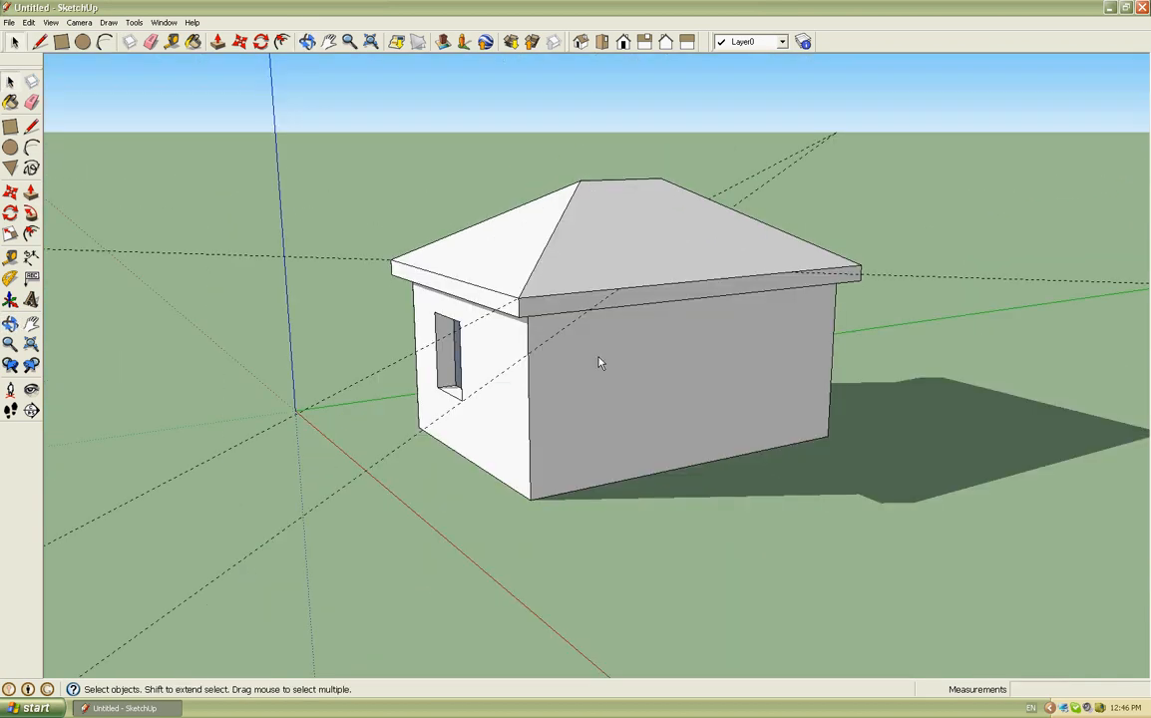
# Open the Materials browser with the Paint Bucket tool and show the Roofing collection.
pyautogui.press('b')
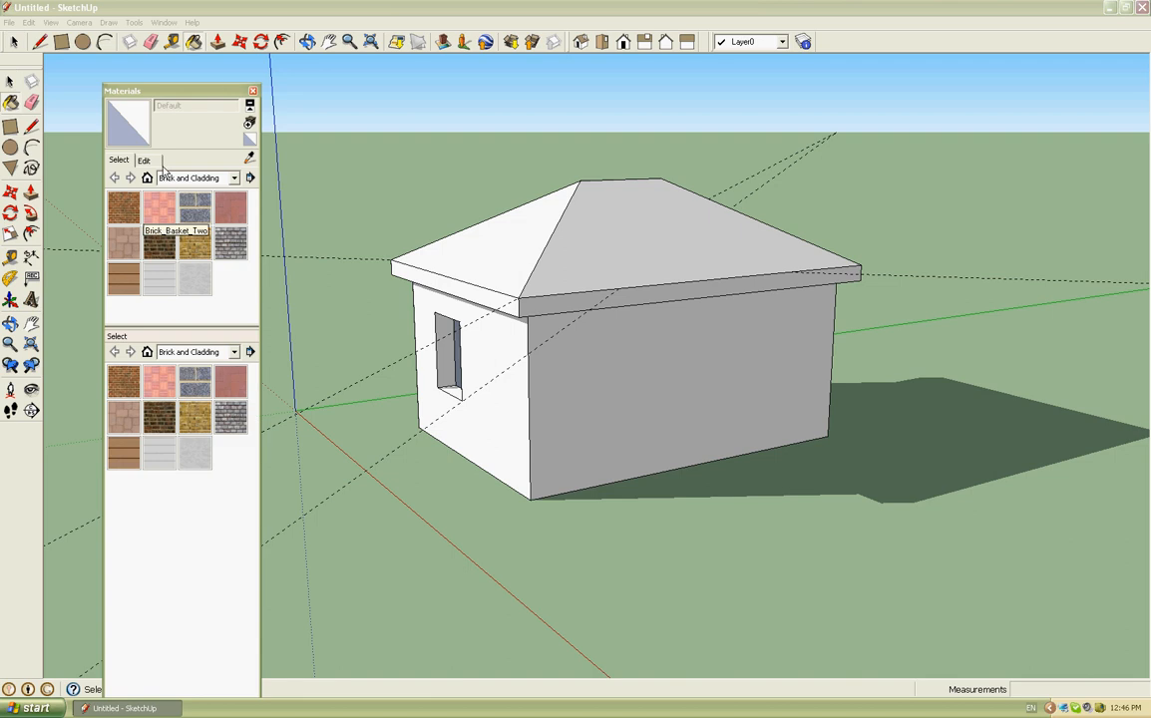
pyautogui.moveTo(153, 92); pyautogui.dragTo(158, 36)
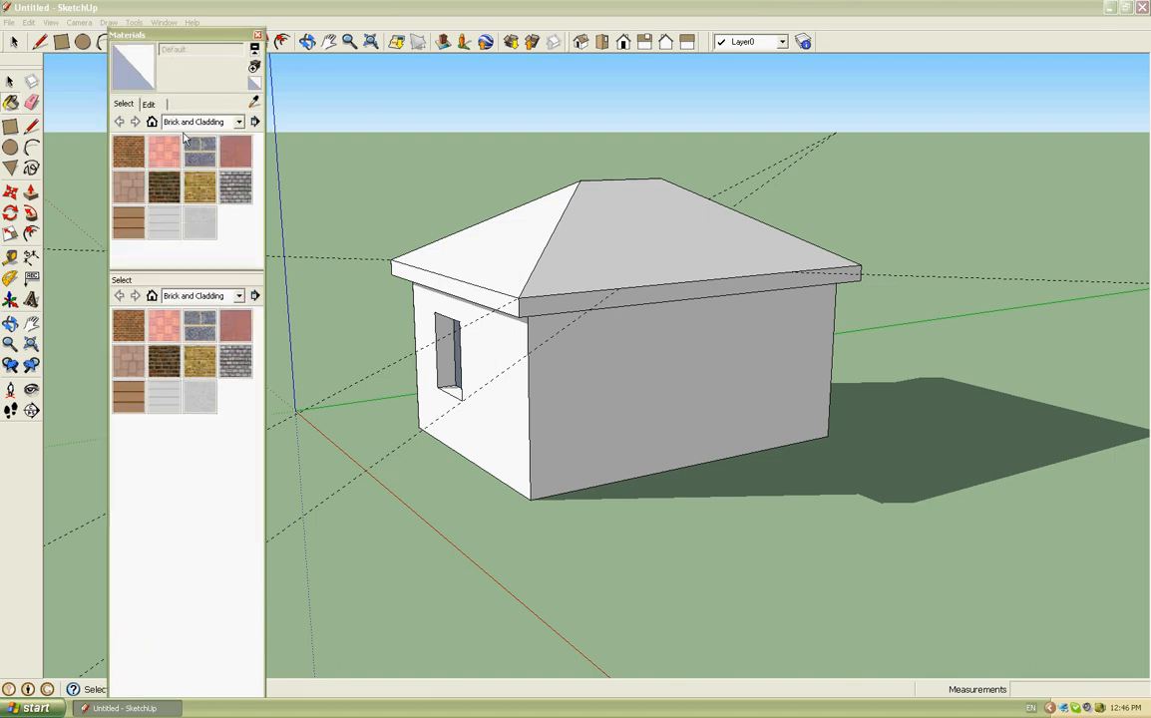
pyautogui.click(195, 122)
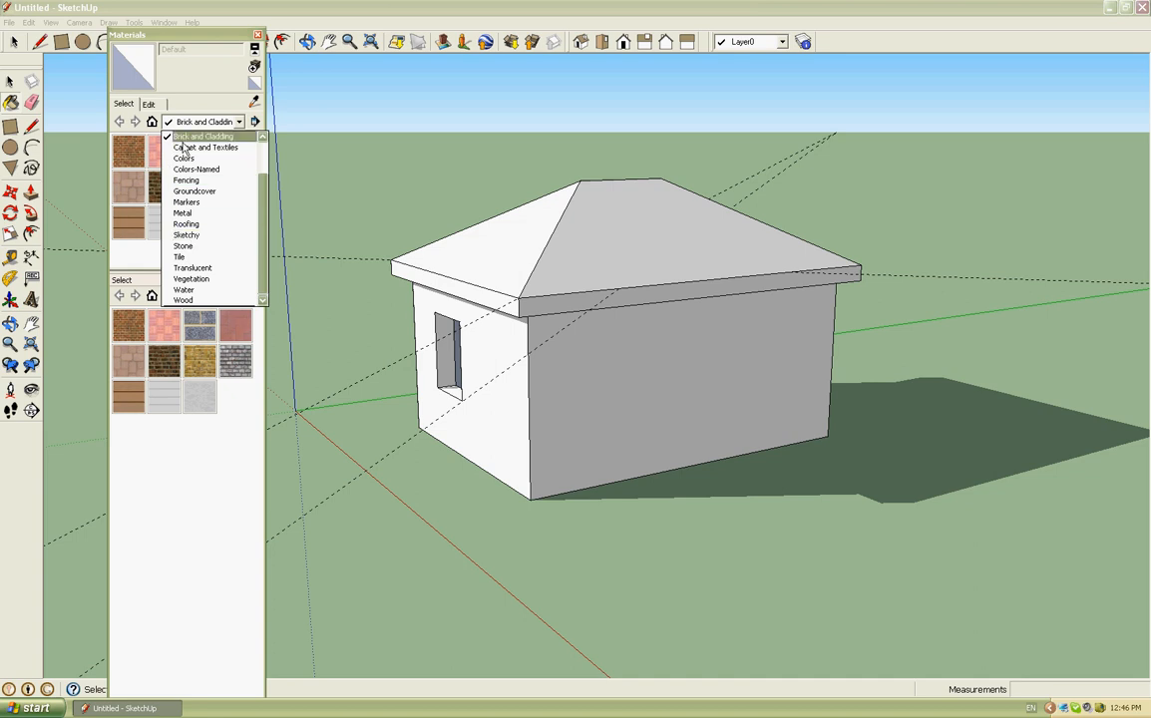
pyautogui.click(187, 224)
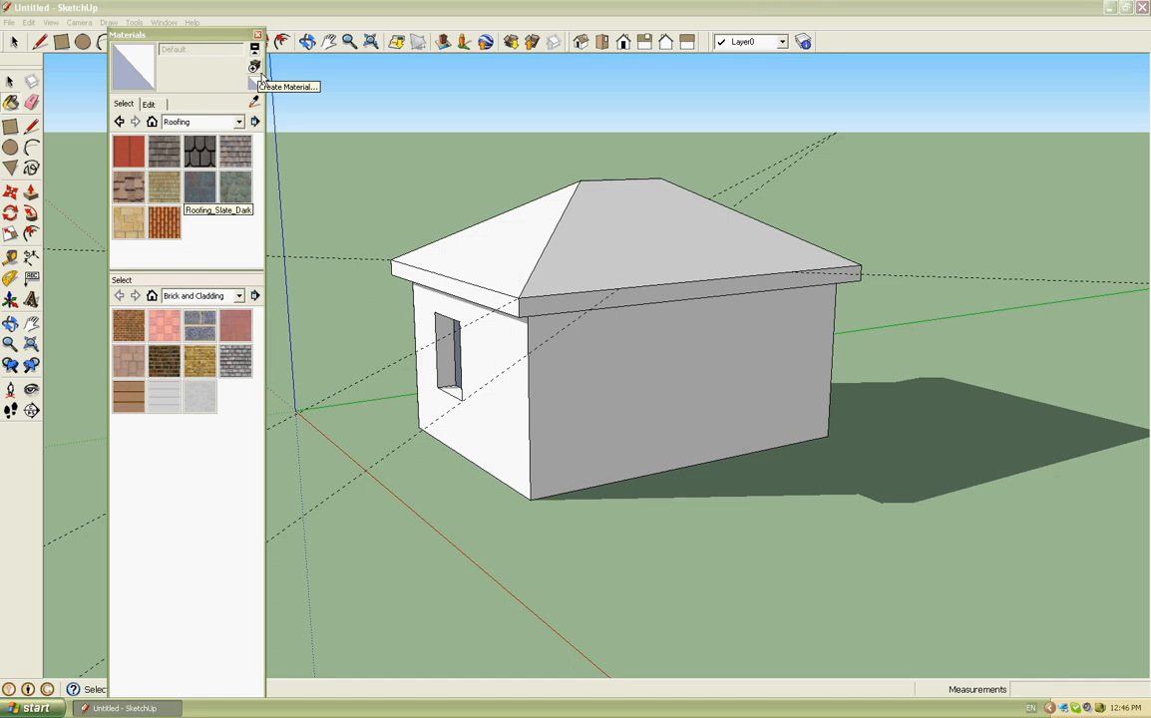
pyautogui.click(255, 68)
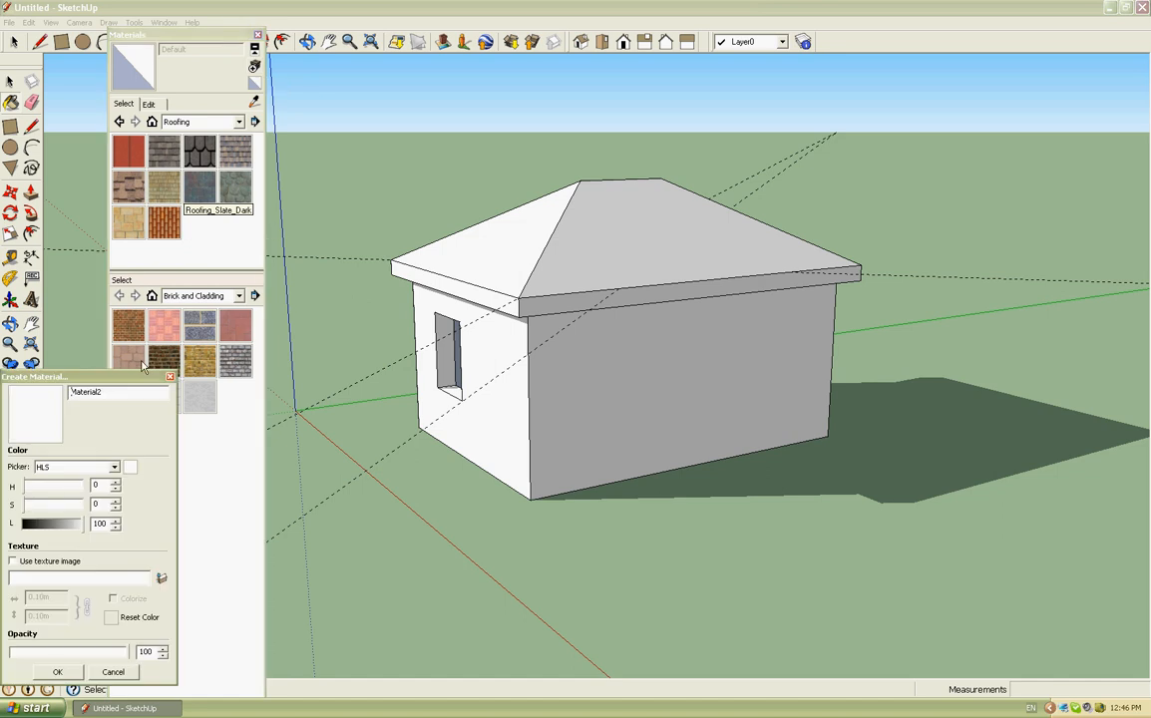
pyautogui.moveTo(136, 385); pyautogui.dragTo(280, 297)
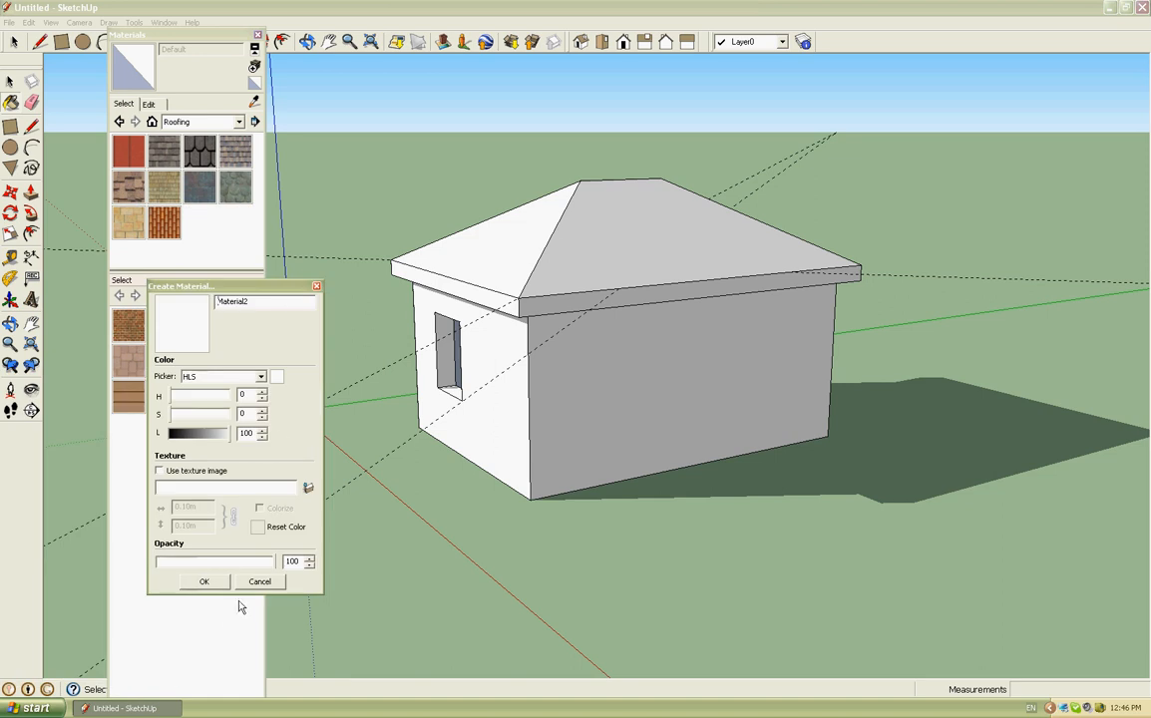
pyautogui.click(316, 287)
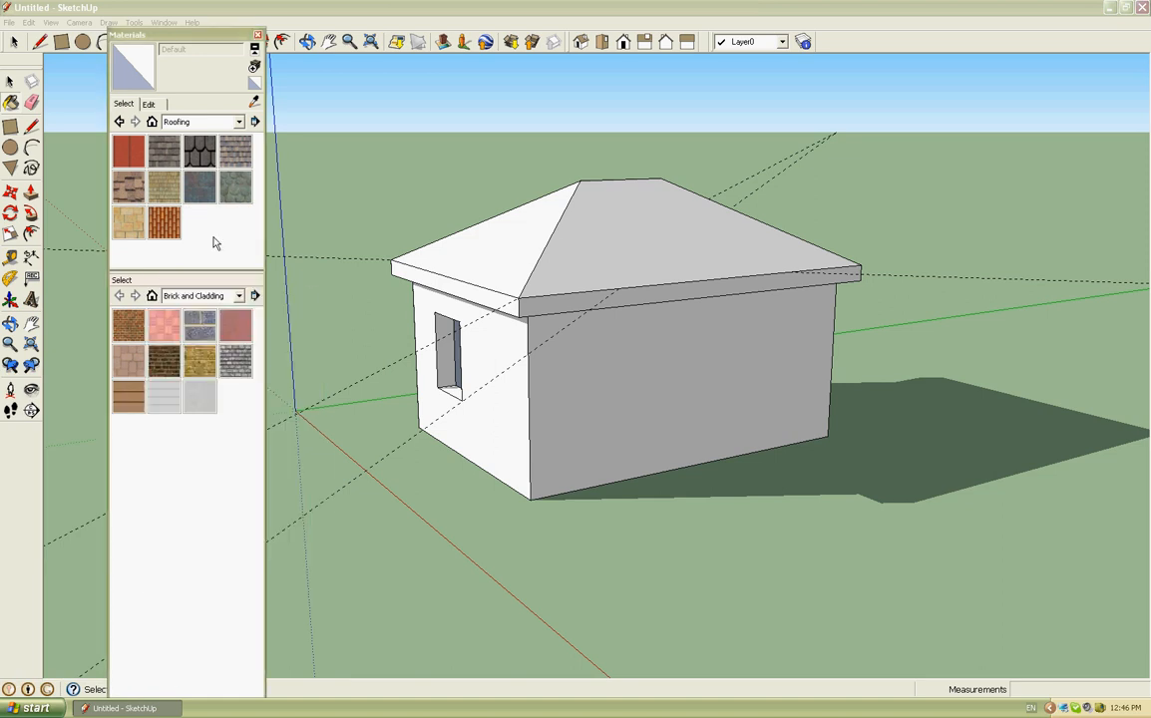
# Paint all four roof slopes with the dark Roofing_Shingles_GAF material.
pyautogui.click(200, 152)
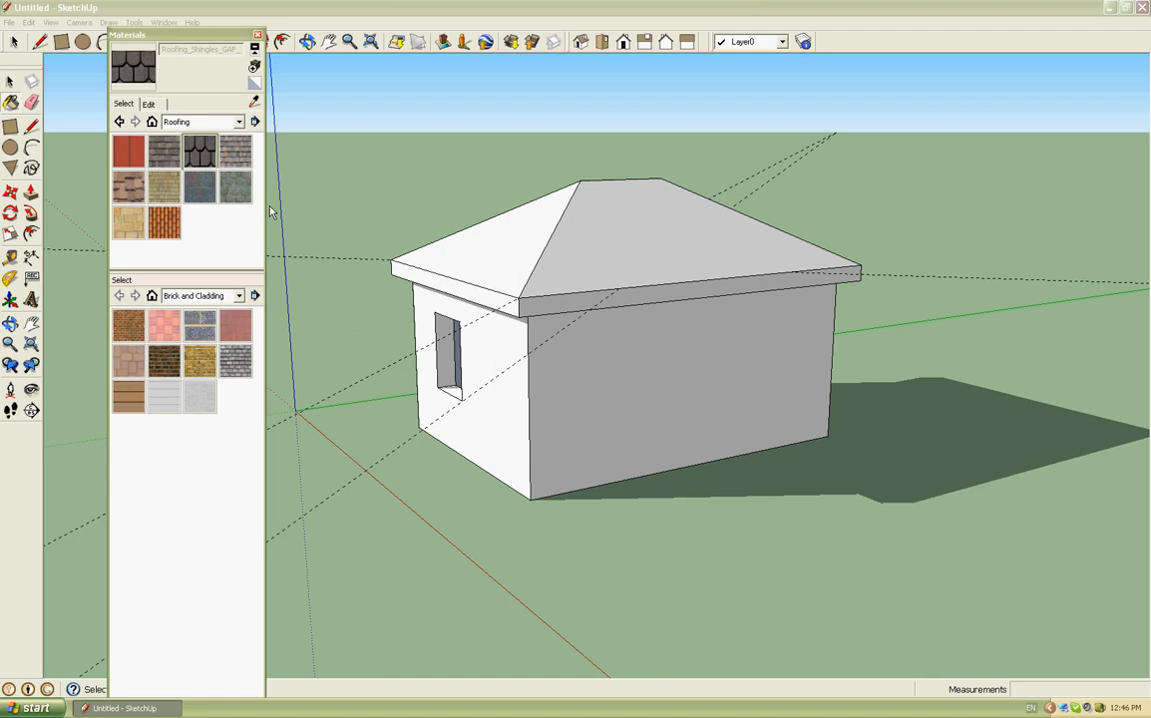
pyautogui.click(544, 252)
pyautogui.click(668, 246)
pyautogui.moveTo(669, 246)
pyautogui.mouseDown(button='middle')
pyautogui.moveTo(553, 385)
pyautogui.moveTo(156, 379)
pyautogui.moveTo(546, 312)
pyautogui.mouseUp(button='middle')
pyautogui.click(623, 322)
pyautogui.moveTo(623, 322); pyautogui.dragTo(599, 314, button='middle')
pyautogui.click(599, 314)
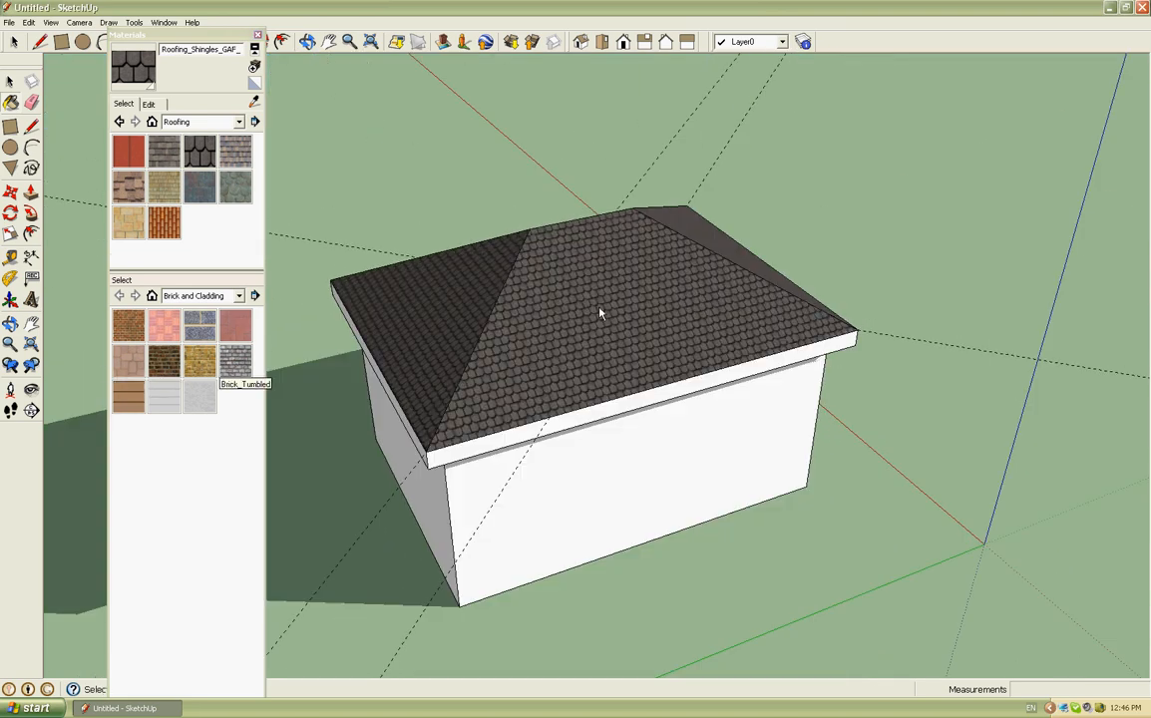
# Paint the two adjoining rear fascia faces below the roof with the same dark shingle material.
pyautogui.scroll(-2, 544, 411)
pyautogui.moveTo(545, 411); pyautogui.dragTo(641, 265, button='middle')
pyautogui.scroll(3, 528, 390)
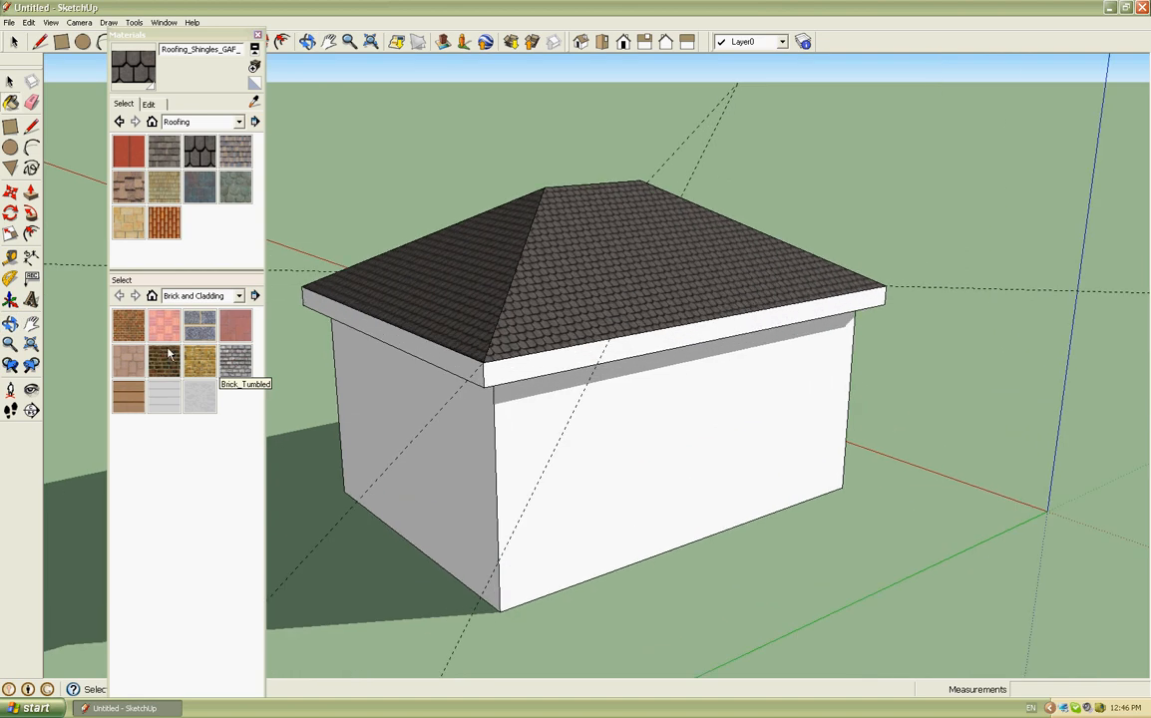
pyautogui.click(468, 379)
pyautogui.click(524, 375)
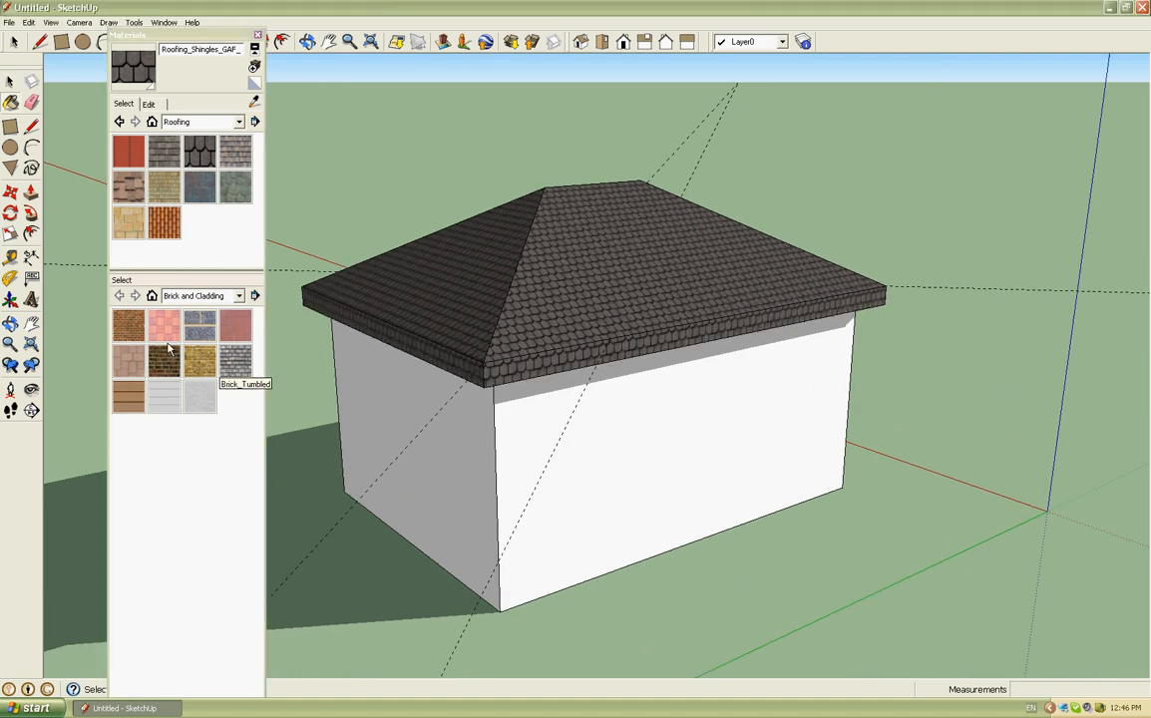
# Paint the fascia faces on all four sides of the roof with Cladding_Siding_Tan.
pyautogui.click(128, 397)
pyautogui.click(473, 380)
pyautogui.click(559, 362)
pyautogui.moveTo(639, 371); pyautogui.dragTo(507, 368, button='middle')
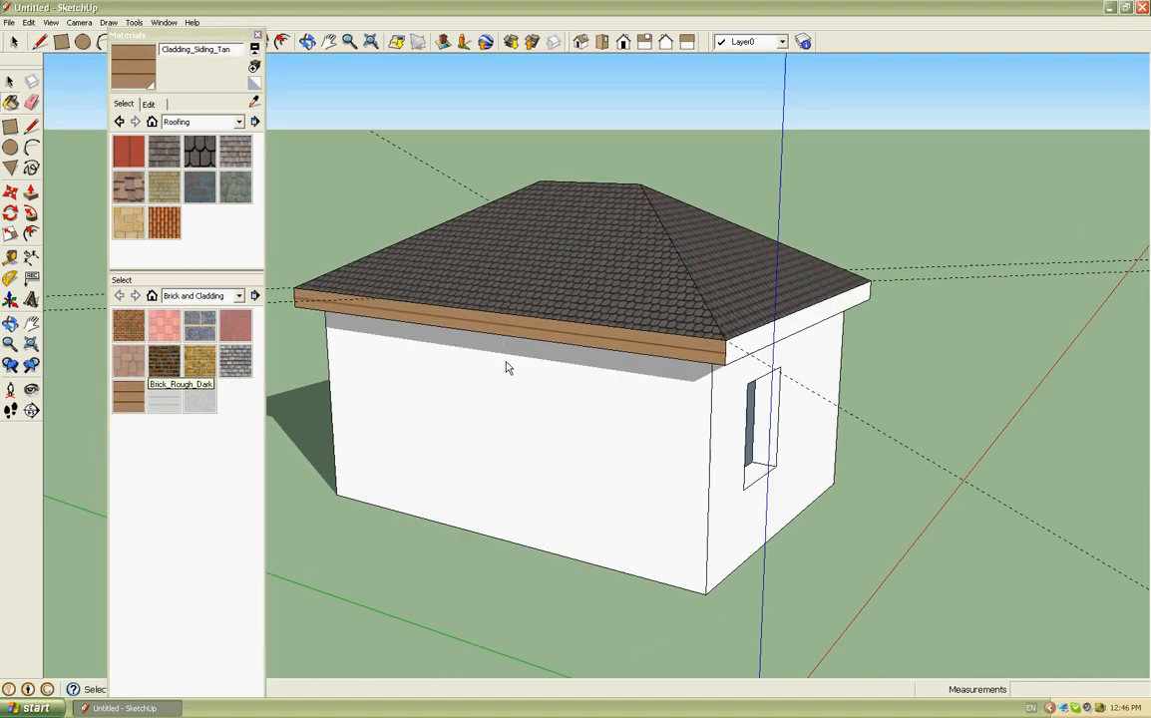
pyautogui.click(792, 334)
pyautogui.scroll(-3, 817, 331)
pyautogui.moveTo(818, 331); pyautogui.dragTo(315, 414, button='middle')
pyautogui.scroll(5, 644, 333)
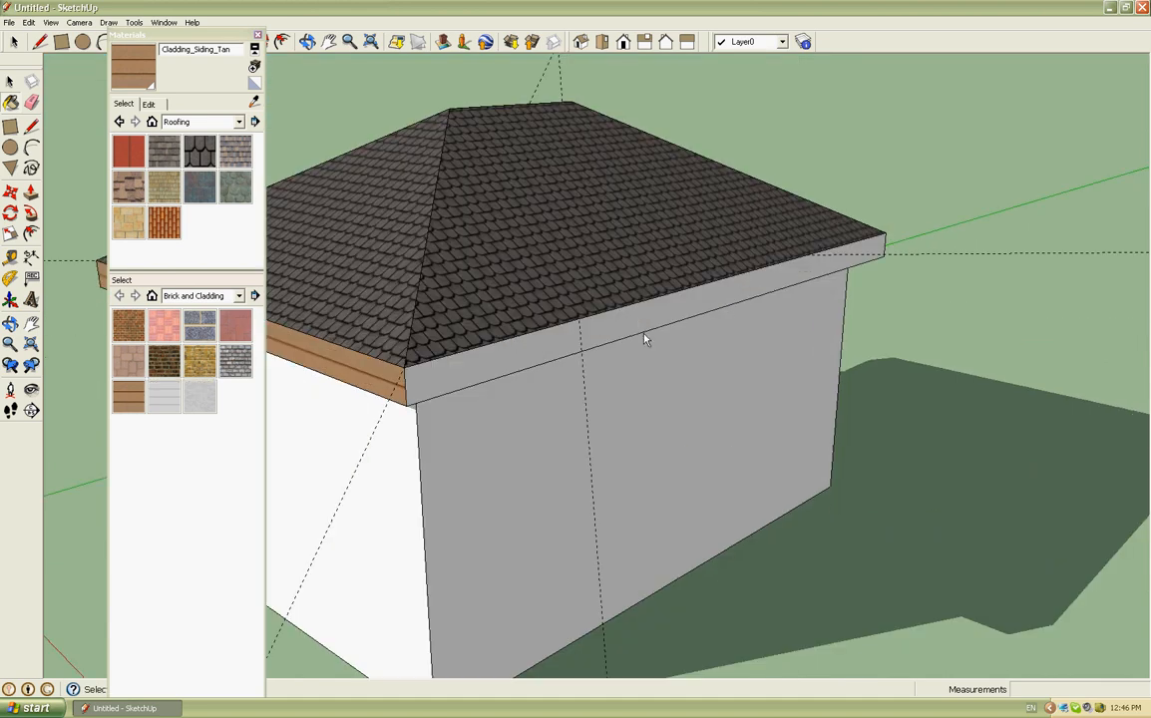
pyautogui.click(644, 327)
# Select all four outer walls and paint them with Cladding_Stucco_White, then clear the selection.
pyautogui.scroll(-3, 637, 372)
pyautogui.moveTo(636, 372); pyautogui.dragTo(354, 326, button='middle')
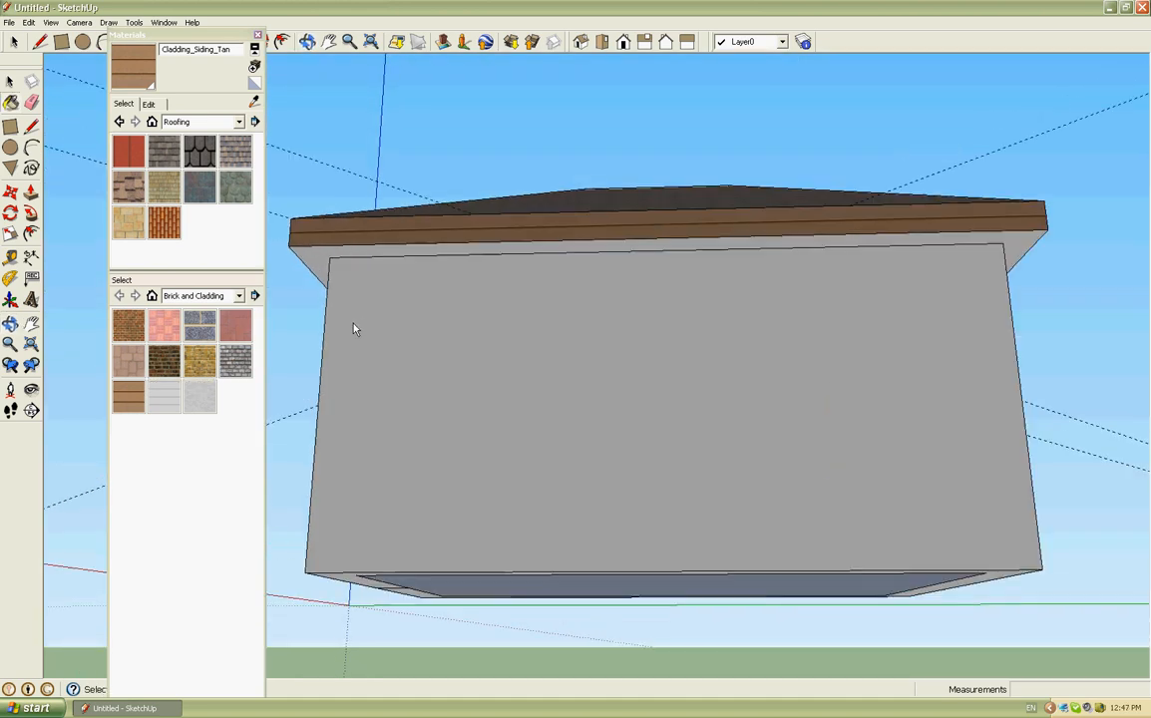
pyautogui.scroll(5, 646, 306)
pyautogui.moveTo(646, 306); pyautogui.dragTo(542, 490, button='middle')
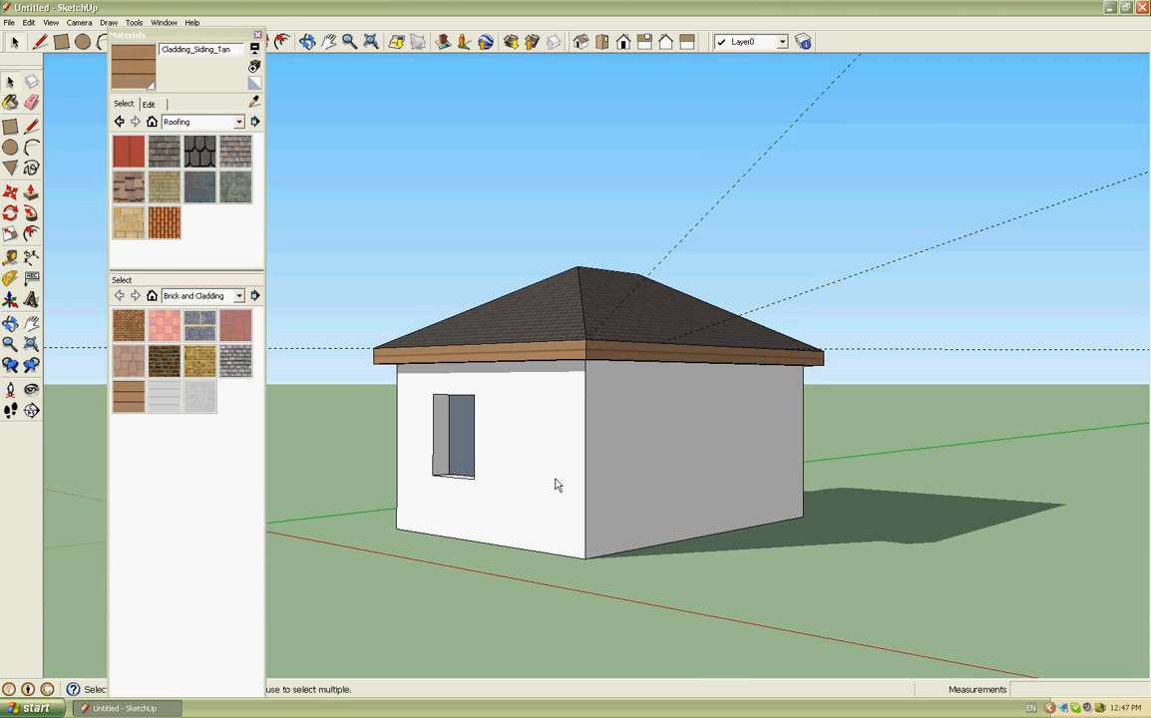
pyautogui.click(534, 449)
pyautogui.keyDown('shift'); pyautogui.click(688, 429); pyautogui.keyUp('shift')
pyautogui.moveTo(688, 429)
pyautogui.mouseDown(button='middle')
pyautogui.moveTo(354, 419)
pyautogui.moveTo(320, 482)
pyautogui.moveTo(409, 473)
pyautogui.mouseUp(button='middle')
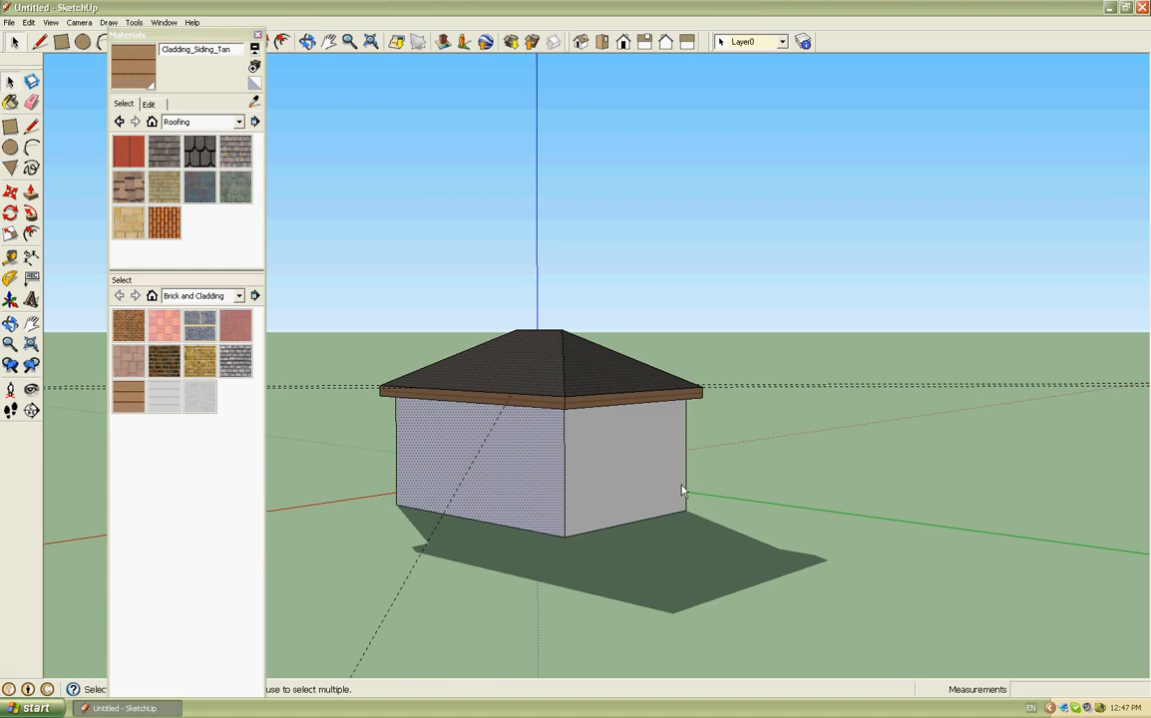
pyautogui.moveTo(719, 482); pyautogui.dragTo(427, 496, button='middle')
pyautogui.keyDown('shift'); pyautogui.click(601, 476); pyautogui.keyUp('shift')
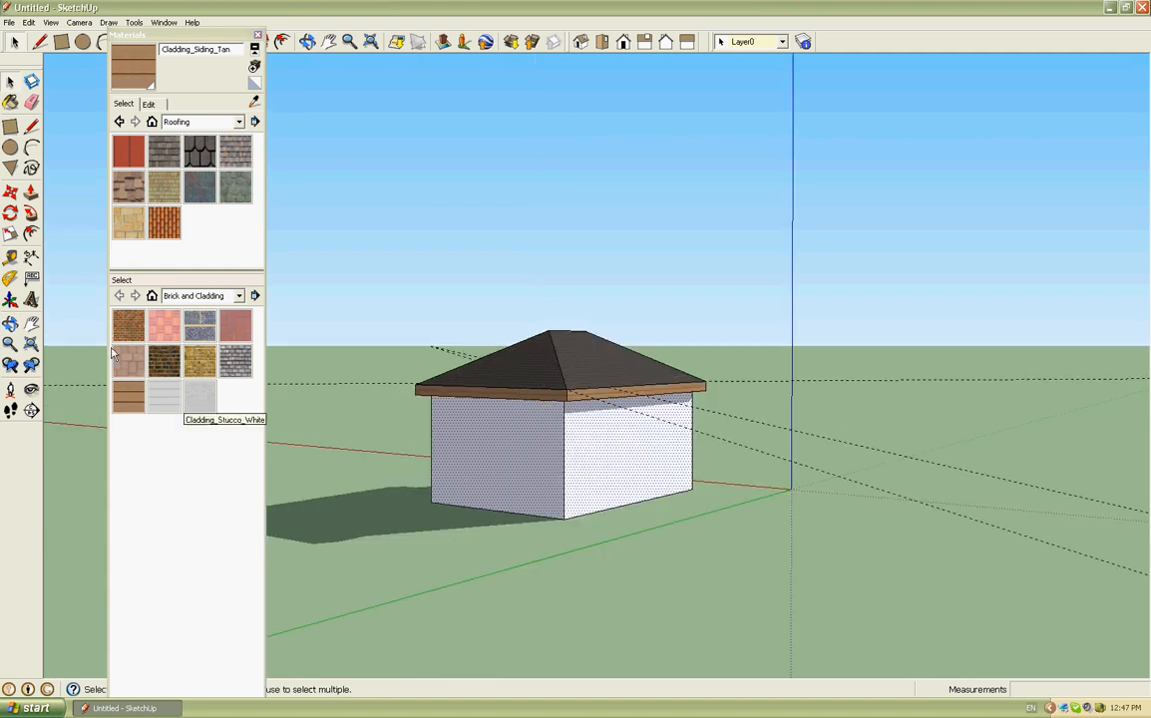
pyautogui.click(199, 397)
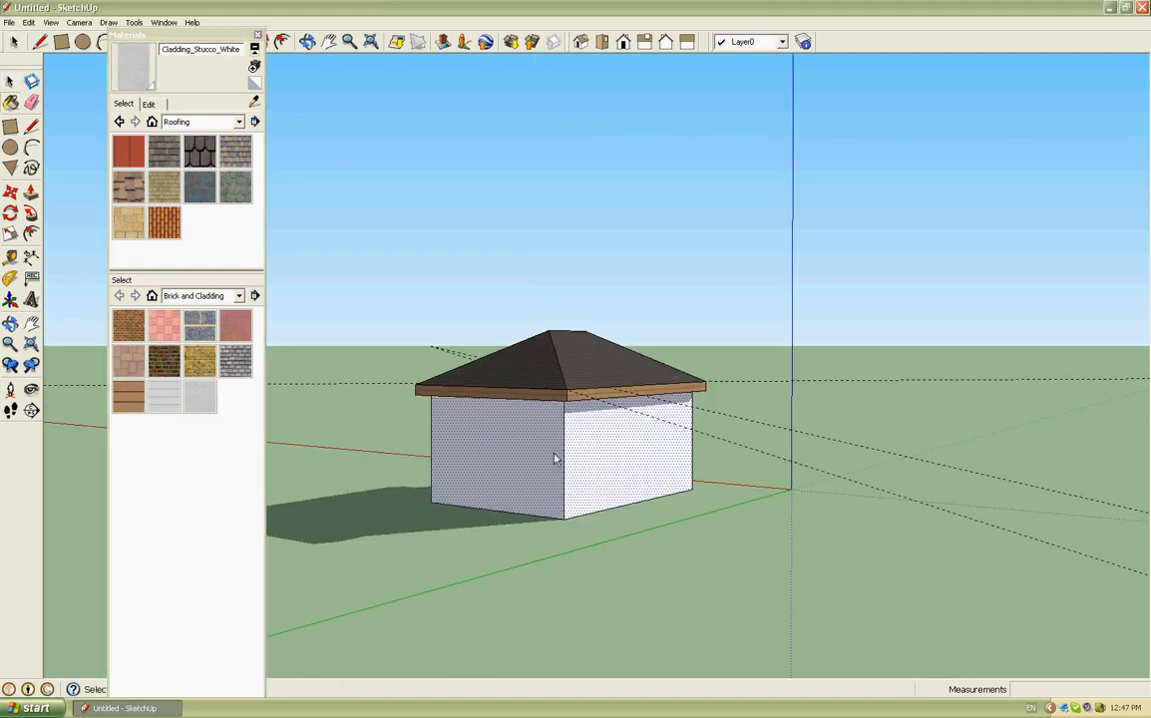
pyautogui.click(554, 455)
pyautogui.scroll(5, 588, 479)
pyautogui.scroll(-3, 773, 479)
pyautogui.moveTo(773, 478); pyautogui.dragTo(774, 518, button='middle')
pyautogui.press('space')
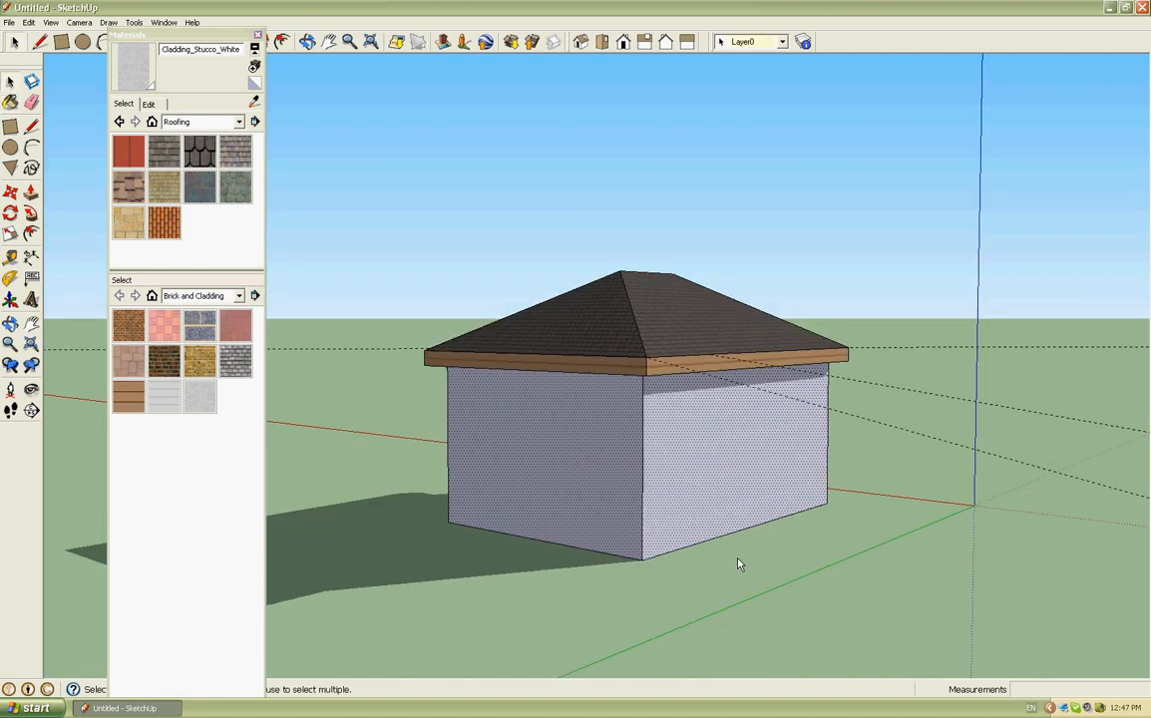
pyautogui.click(738, 564)
# Draw a window rectangle on the long wall facing the green axis and push it inward to cut an opening.
pyautogui.scroll(5, 740, 556)
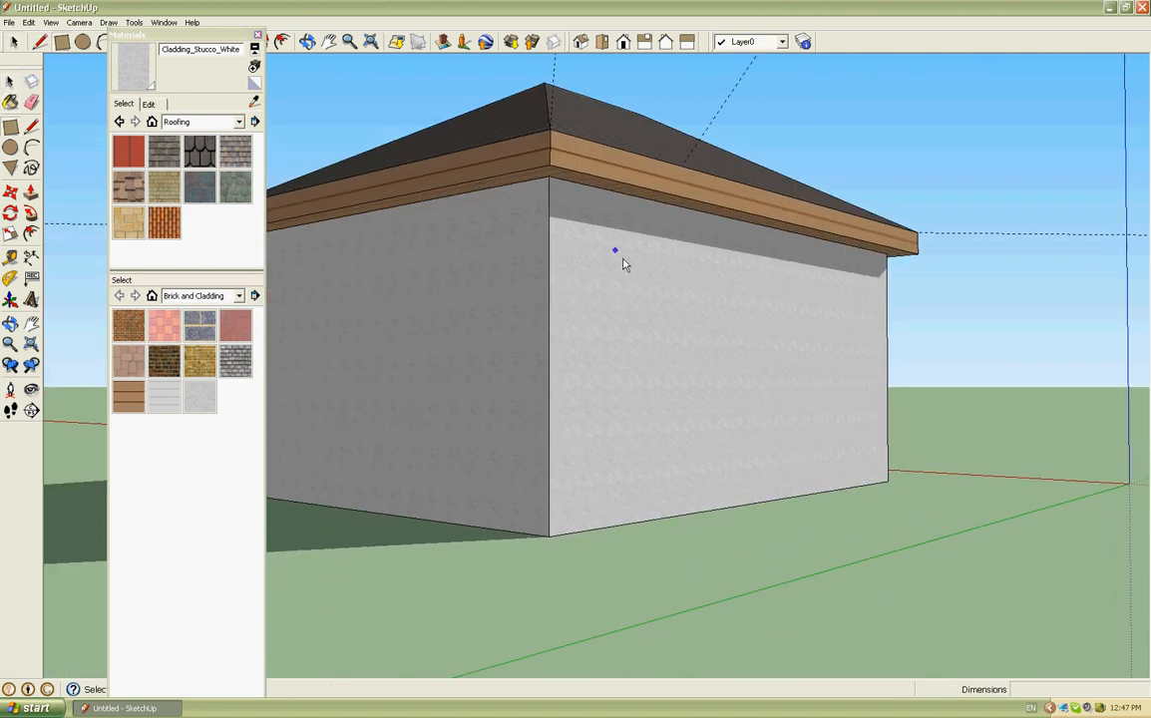
pyautogui.moveTo(713, 391); pyautogui.dragTo(498, 405, button='middle')
pyautogui.press('p')
pyautogui.click(649, 404)
pyautogui.scroll(-2, 861, 494)
pyautogui.press('Escape')
pyautogui.scroll(-2, 672, 423)
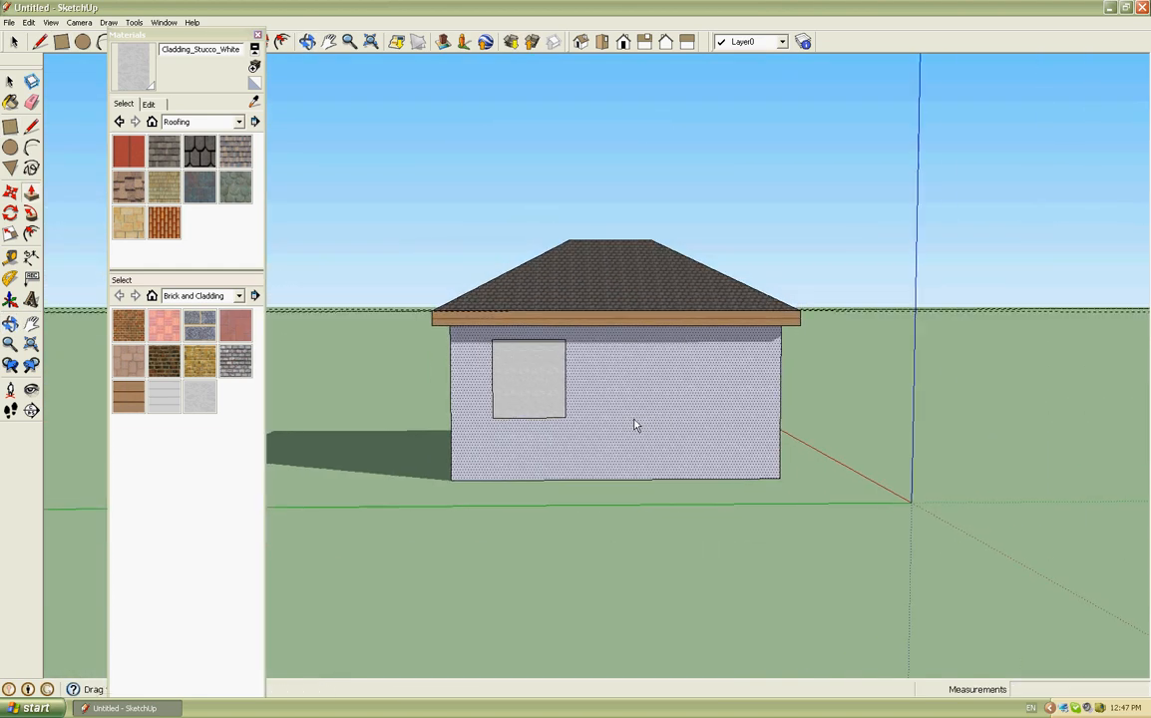
pyautogui.moveTo(635, 424); pyautogui.dragTo(620, 643, button='middle')
pyautogui.scroll(6, 606, 457)
pyautogui.scroll(-4, 848, 551)
pyautogui.moveTo(910, 554); pyautogui.dragTo(784, 380, button='middle')
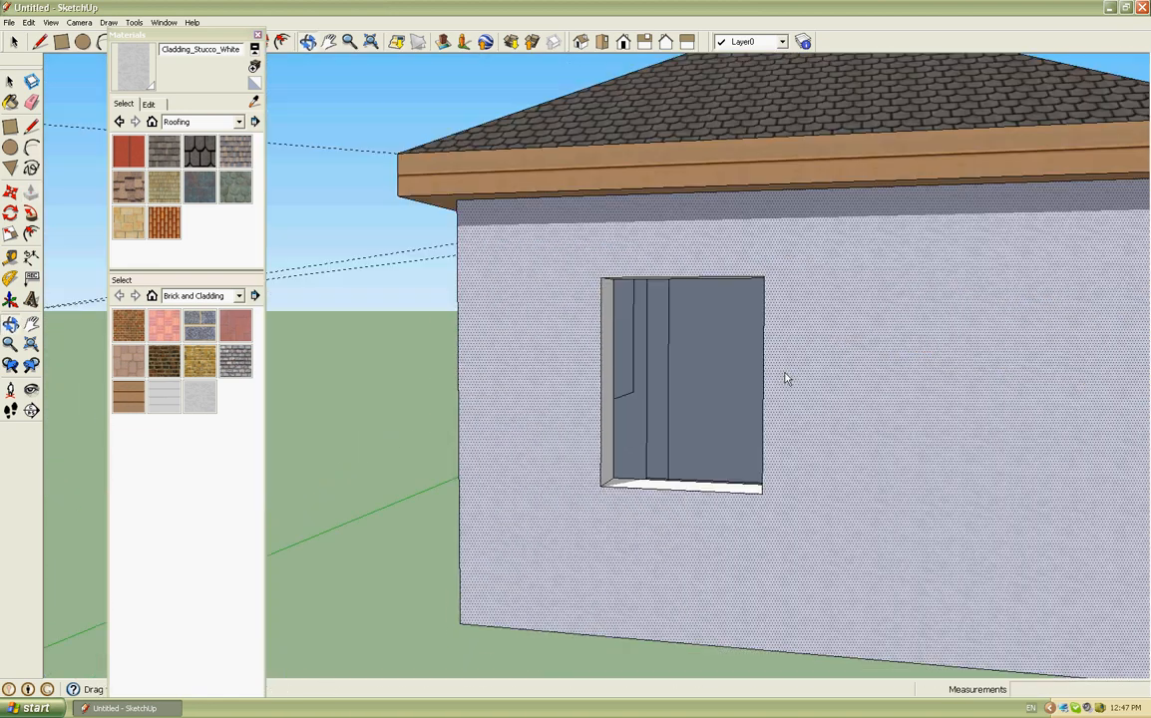
# Draw a rectangle of about 4.85 by 9.19 m corner to corner across the inner wall face inside the building.
pyautogui.scroll(6, 709, 366)
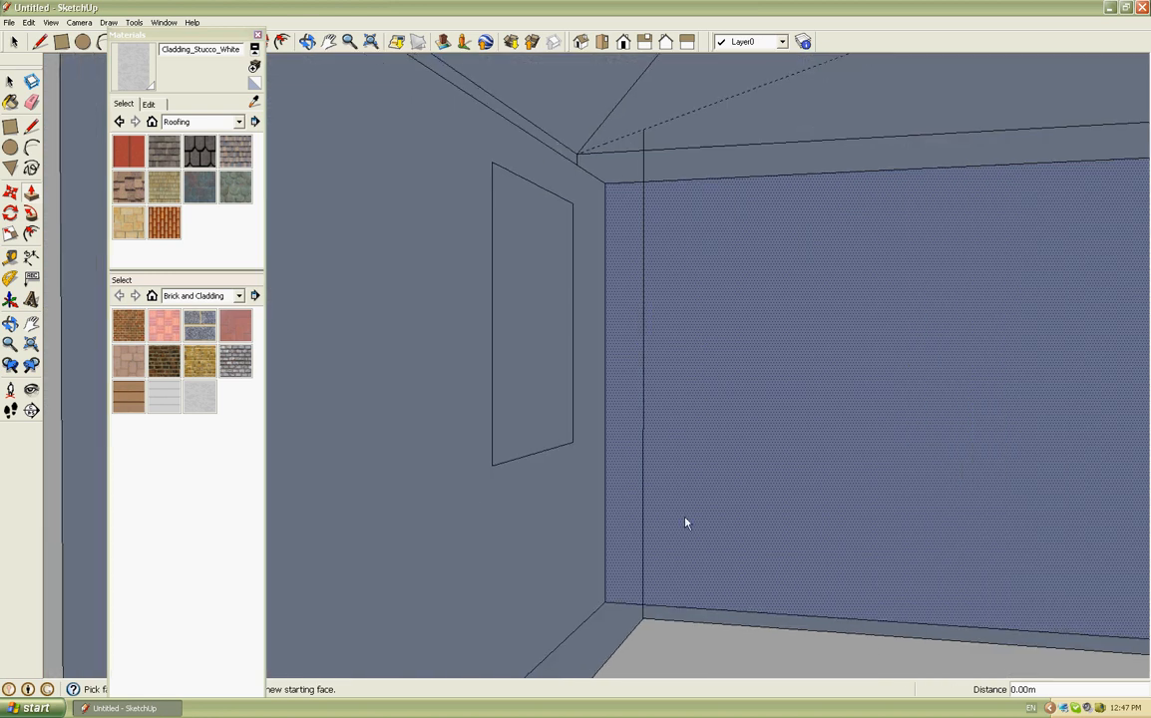
pyautogui.moveTo(679, 518); pyautogui.dragTo(655, 604, button='middle')
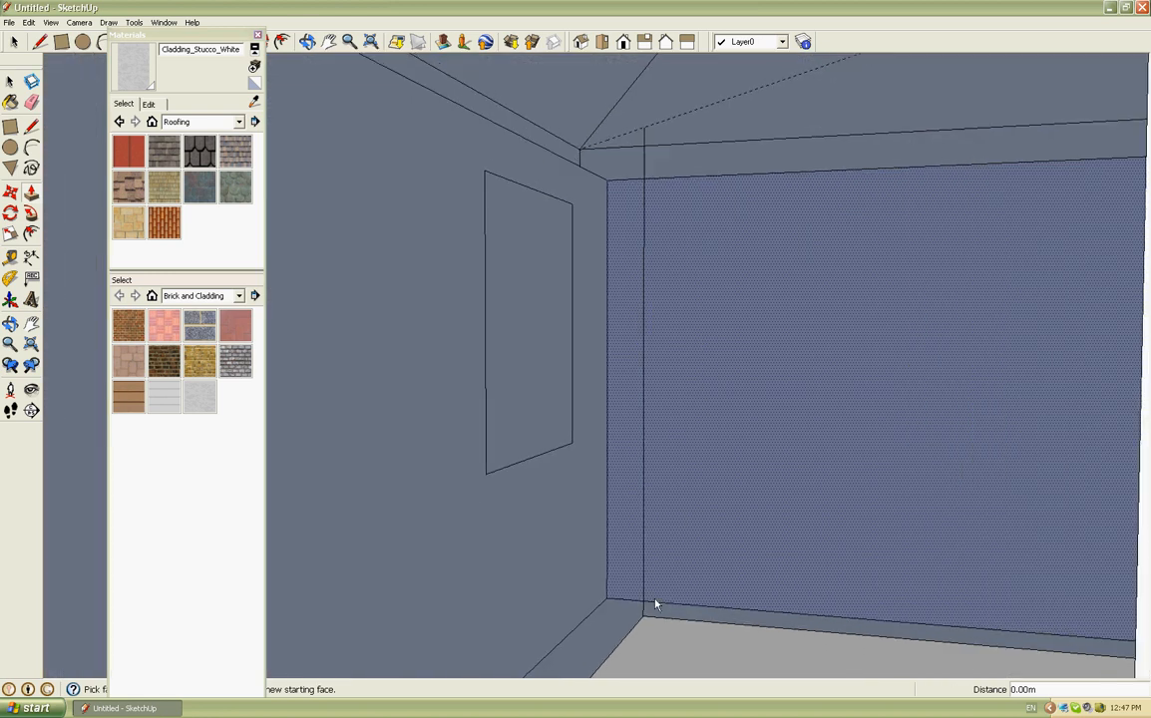
pyautogui.press('r')
pyautogui.click(650, 622)
pyautogui.scroll(-1, 711, 505)
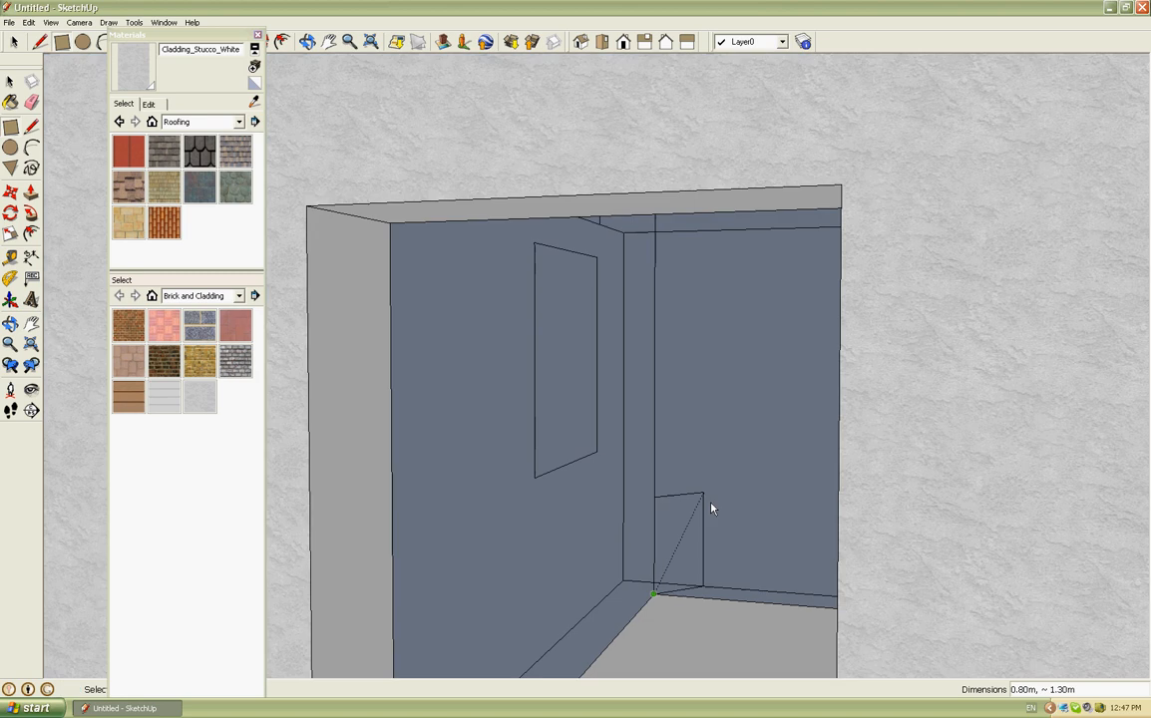
pyautogui.scroll(1, 706, 499)
pyautogui.click(698, 479)
pyautogui.scroll(2, 699, 475)
pyautogui.moveTo(696, 477); pyautogui.dragTo(736, 490, button='middle')
pyautogui.scroll(-3, 928, 488)
pyautogui.scroll(-2, 1102, 553)
pyautogui.scroll(5, 881, 511)
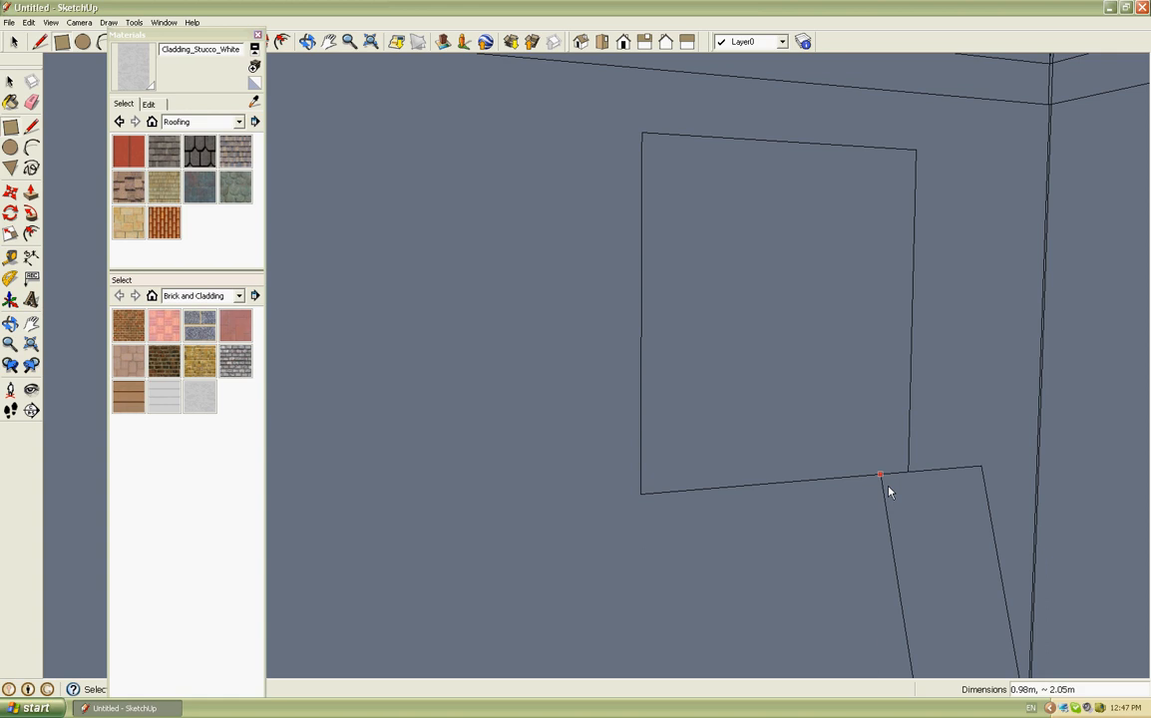
pyautogui.moveTo(891, 491)
pyautogui.mouseDown(button='middle')
pyautogui.moveTo(999, 501)
pyautogui.moveTo(549, 238)
pyautogui.moveTo(488, 242)
pyautogui.moveTo(569, 258)
pyautogui.moveTo(384, 256)
pyautogui.mouseUp(button='middle')
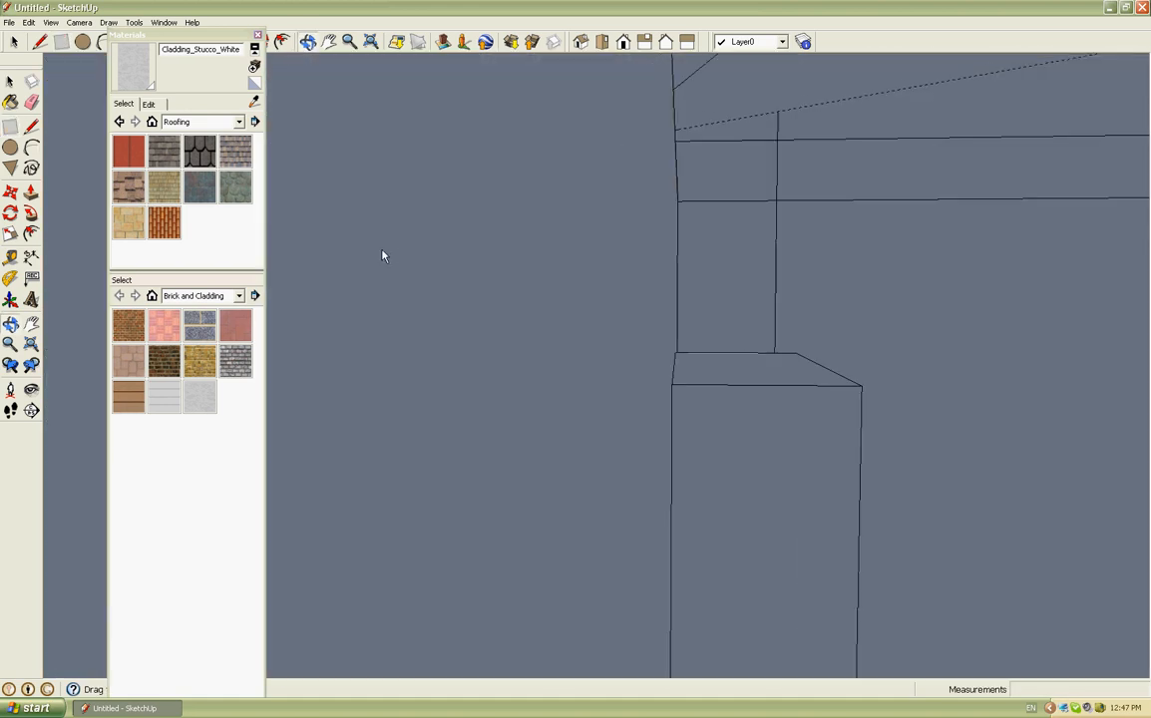
pyautogui.moveTo(822, 233); pyautogui.dragTo(619, 223, button='middle')
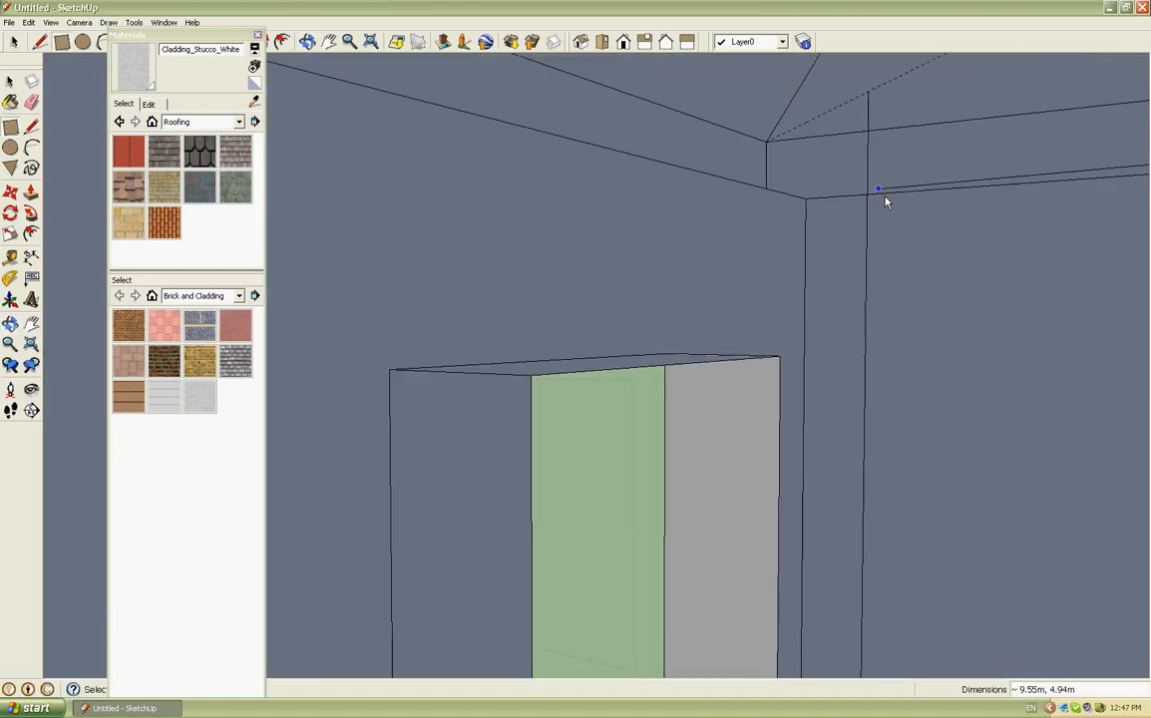
pyautogui.click(806, 200)
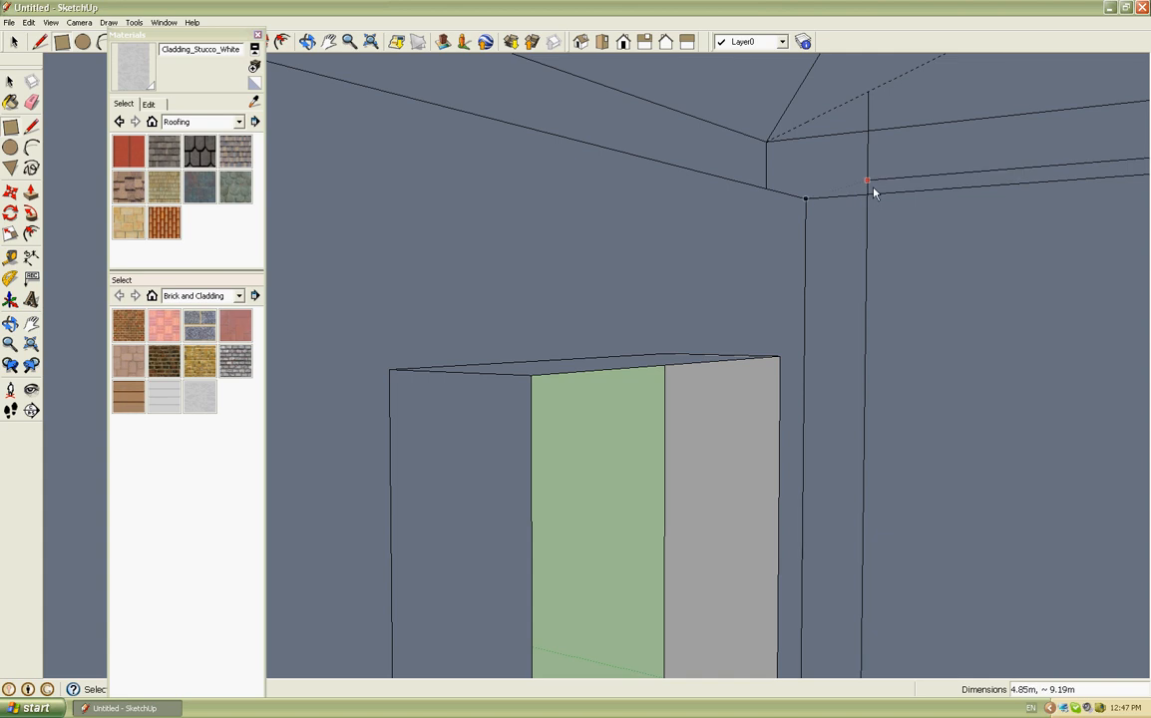
pyautogui.click(874, 185)
# Push/Pull the inner wall face seen through the long wall's window opening.
pyautogui.scroll(-4, 1010, 288)
pyautogui.moveTo(879, 366); pyautogui.dragTo(1123, 378, button='middle')
pyautogui.scroll(-3, 1123, 378)
pyautogui.moveTo(868, 464); pyautogui.dragTo(1112, 489, button='middle')
pyautogui.press('space')
pyautogui.moveTo(479, 410); pyautogui.dragTo(704, 455, button='middle')
pyautogui.press('p')
pyautogui.click(499, 405)
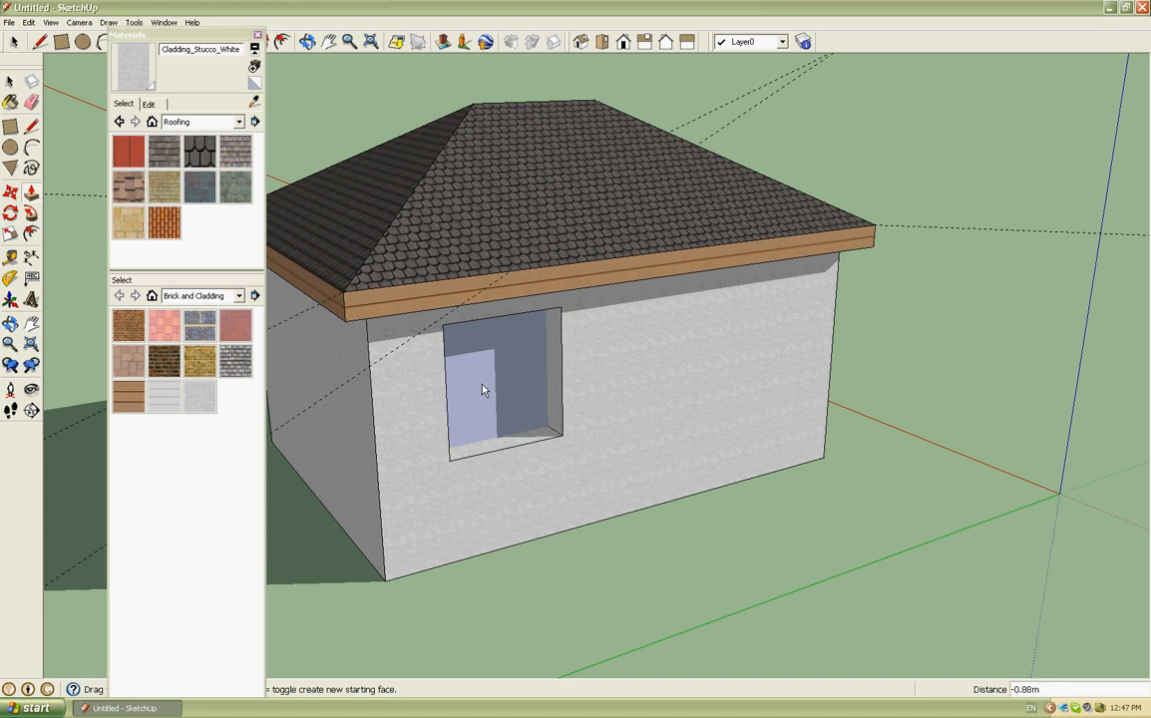
pyautogui.click(542, 409)
pyautogui.press('space')
pyautogui.scroll(-3, 529, 407)
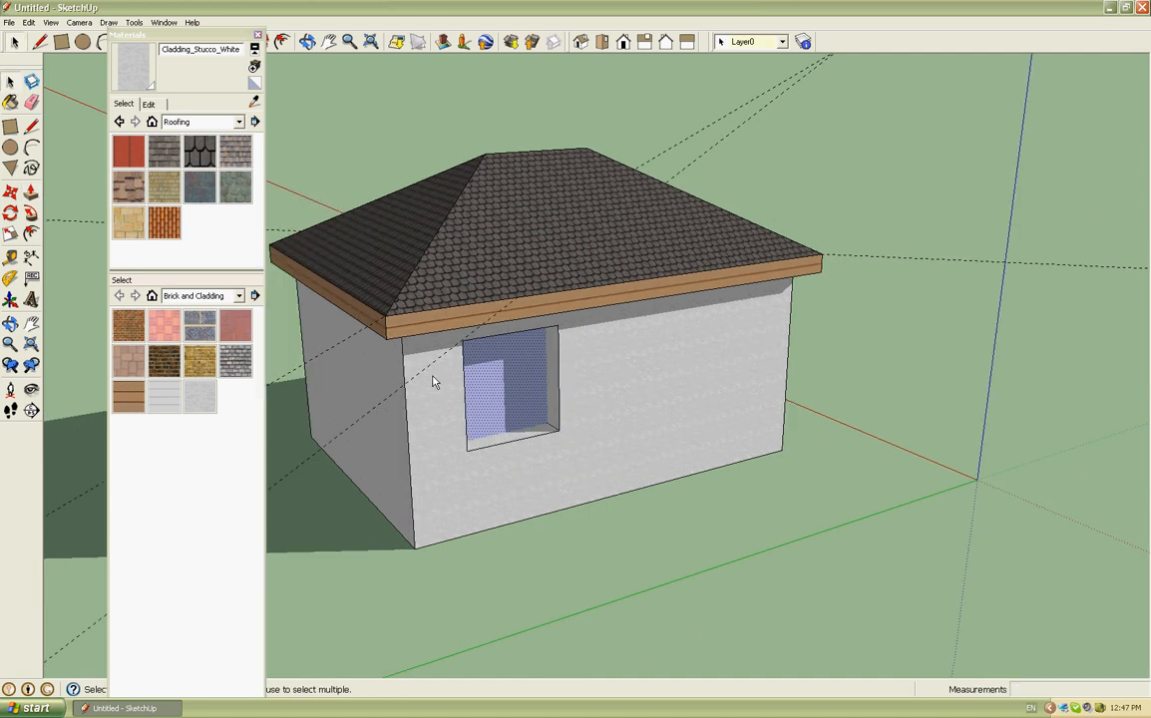
# Select the whole window opening in the long wall and delete it.
pyautogui.moveTo(393, 344); pyautogui.dragTo(542, 374, button='middle')
pyautogui.moveTo(641, 489); pyautogui.dragTo(663, 495)
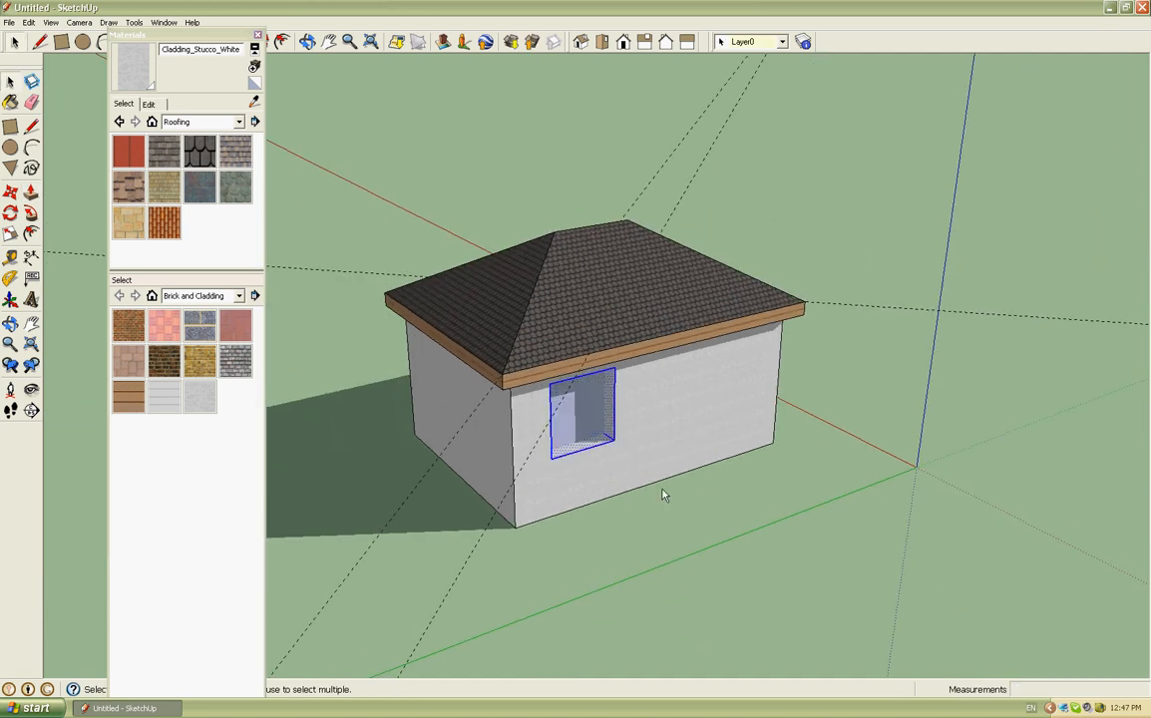
pyautogui.press('Delete')
pyautogui.moveTo(657, 481); pyautogui.dragTo(605, 449, button='middle')
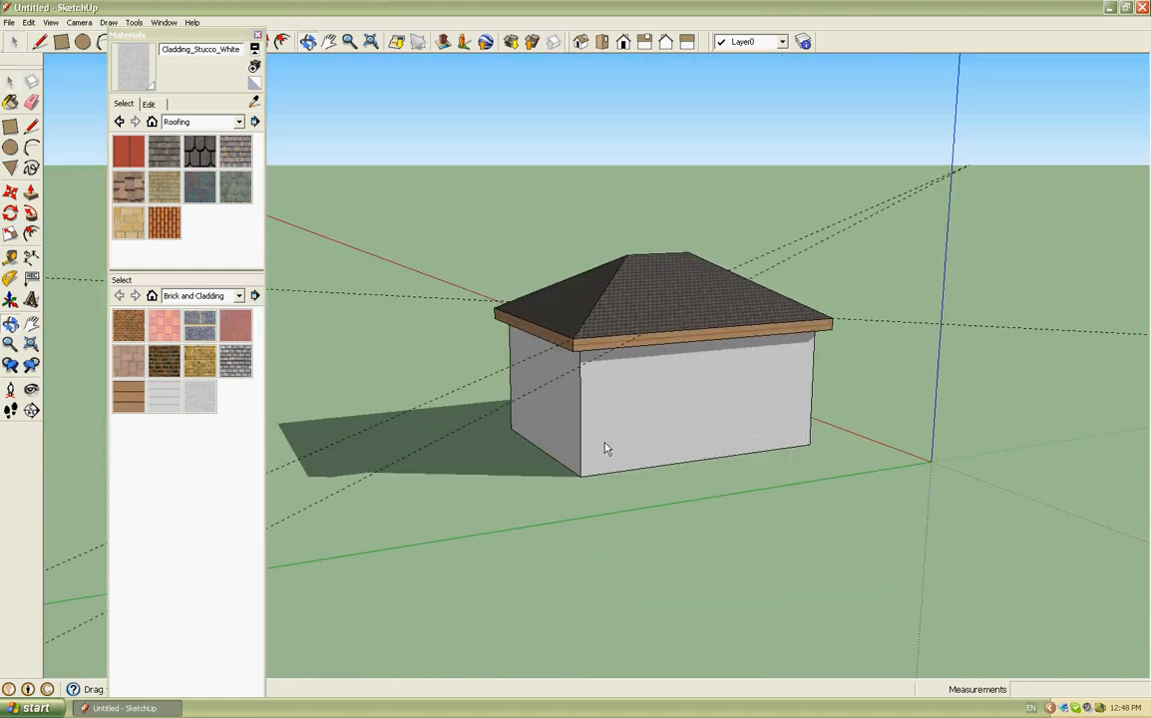
# Close the Materials browser and place a section plane on the long stucco wall.
pyautogui.click(257, 34)
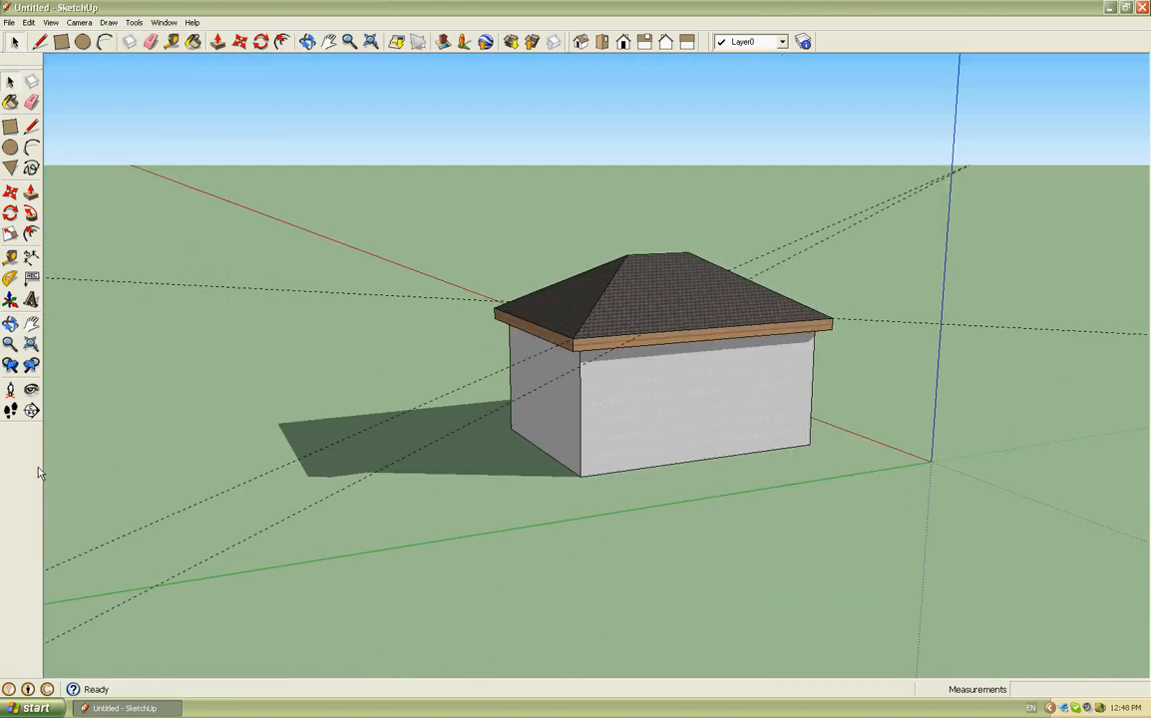
pyautogui.click(32, 413)
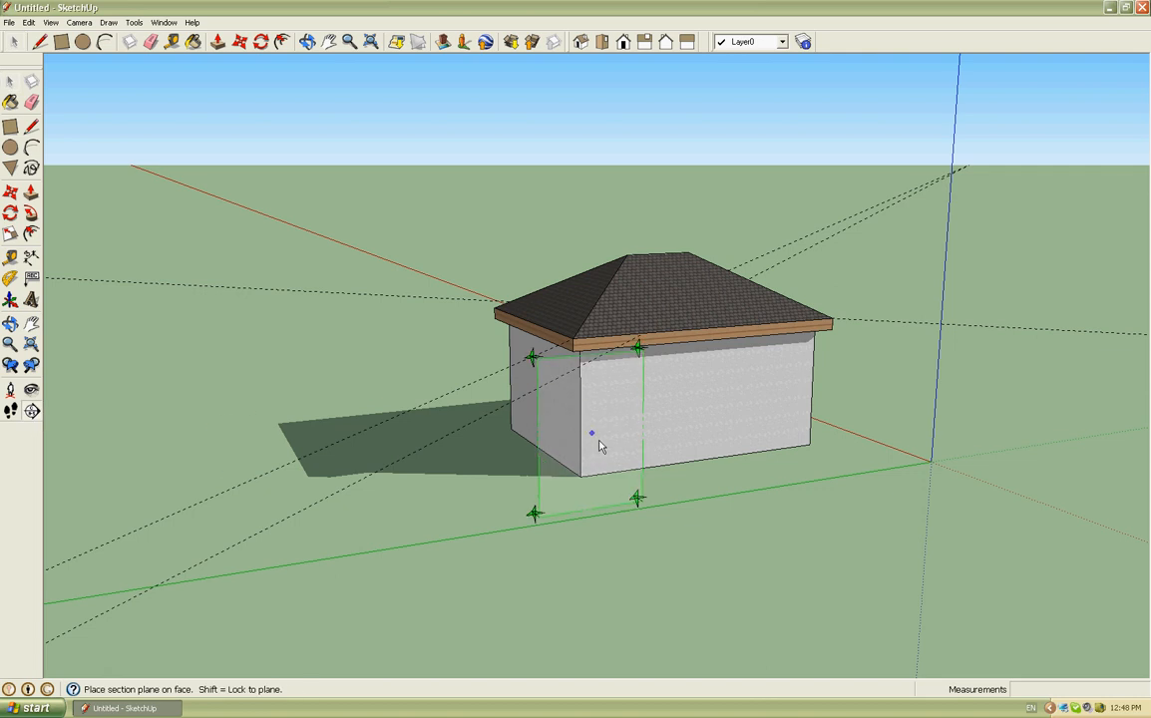
pyautogui.click(599, 442)
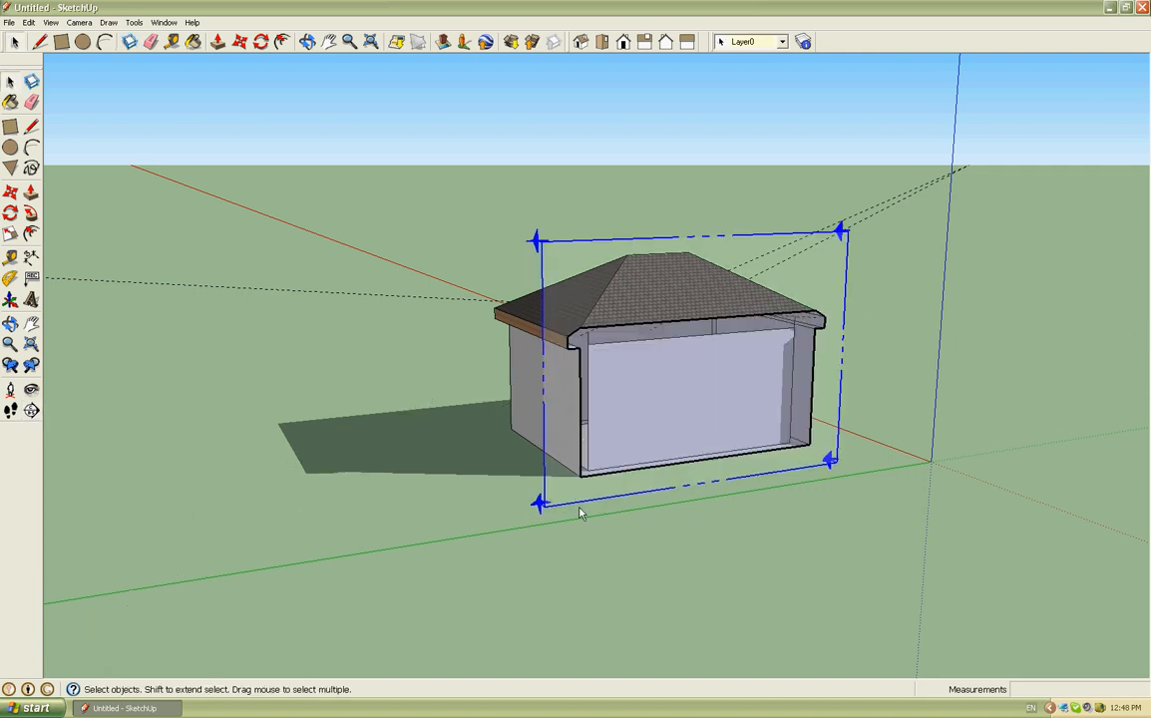
# Move the section plane about 2.72 m into the building, perpendicular to the long wall.
pyautogui.press('m')
pyautogui.click(534, 525)
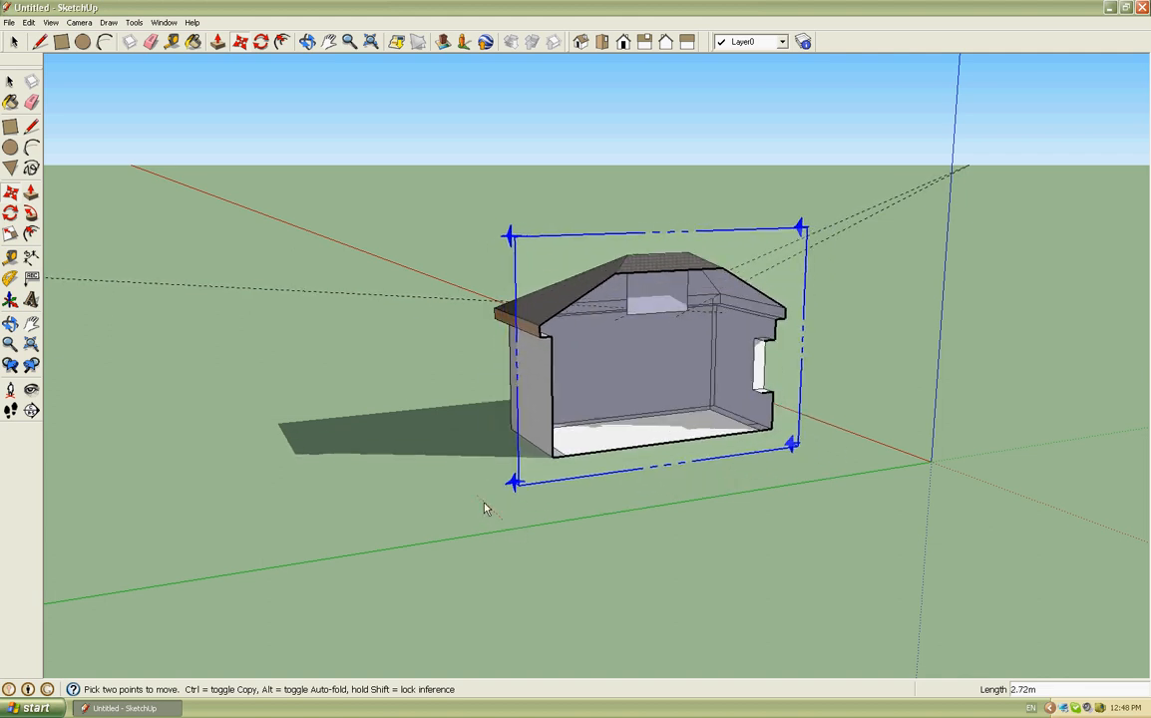
pyautogui.click(484, 506)
# Rotate the section plane about the vertical axis so it cuts the building in a different direction.
pyautogui.moveTo(743, 426); pyautogui.dragTo(695, 539, button='middle')
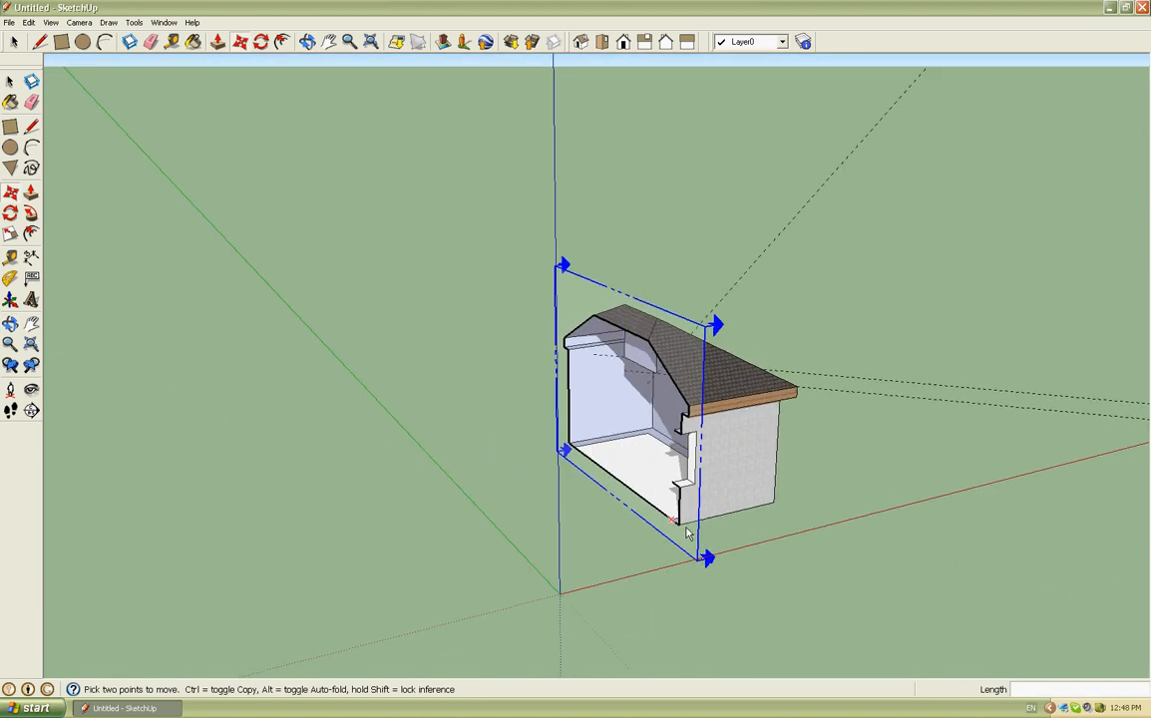
pyautogui.press('q')
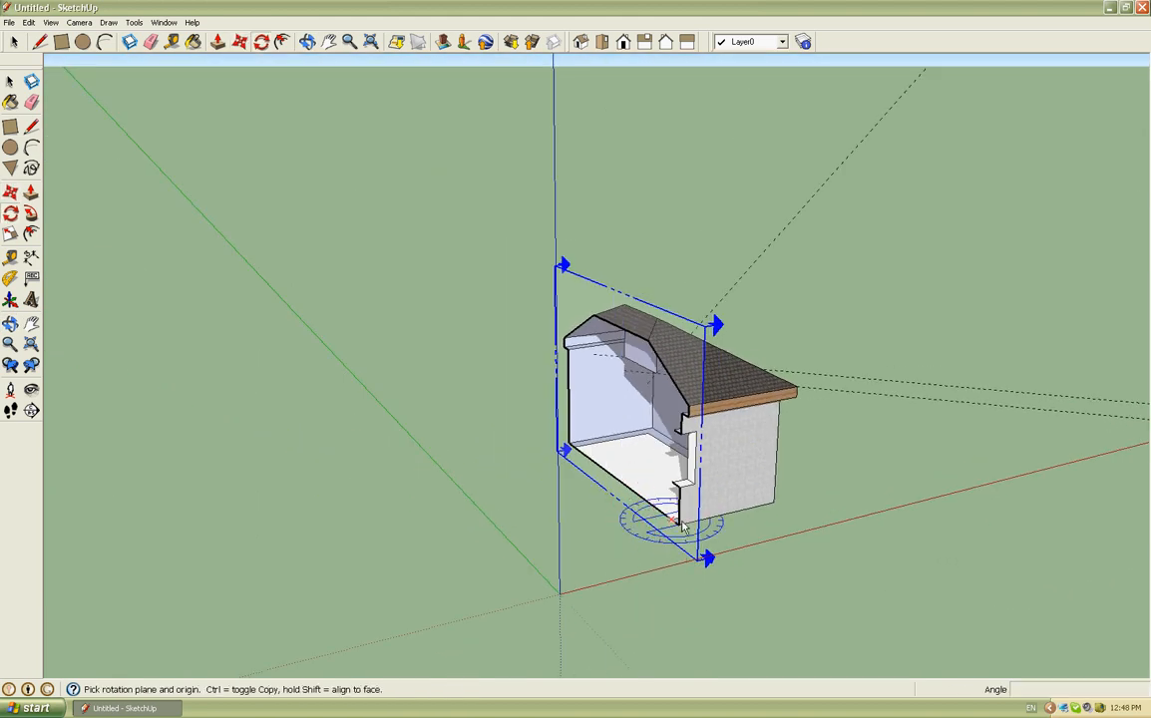
pyautogui.click(577, 552)
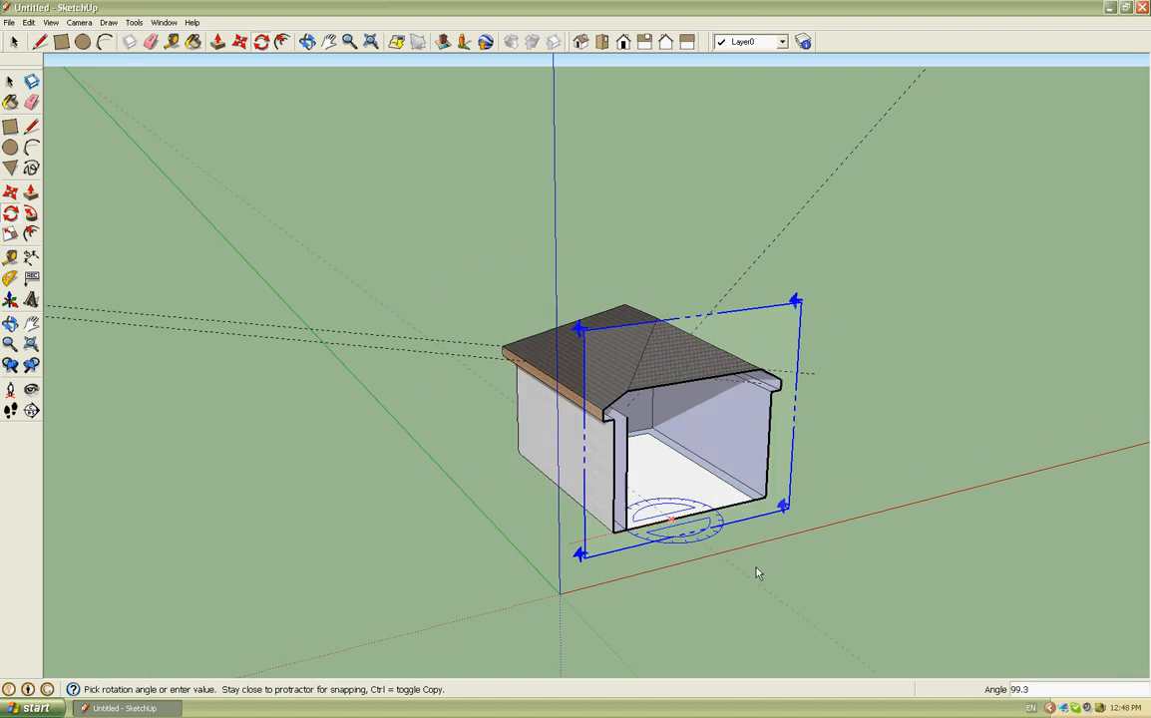
pyautogui.click(879, 543)
# Tilt the section plane by about 70.8° with the Rotate tool, using the vertical wall corner as reference.
pyautogui.press('o')
pyautogui.moveTo(897, 540); pyautogui.dragTo(651, 451)
pyautogui.press('q')
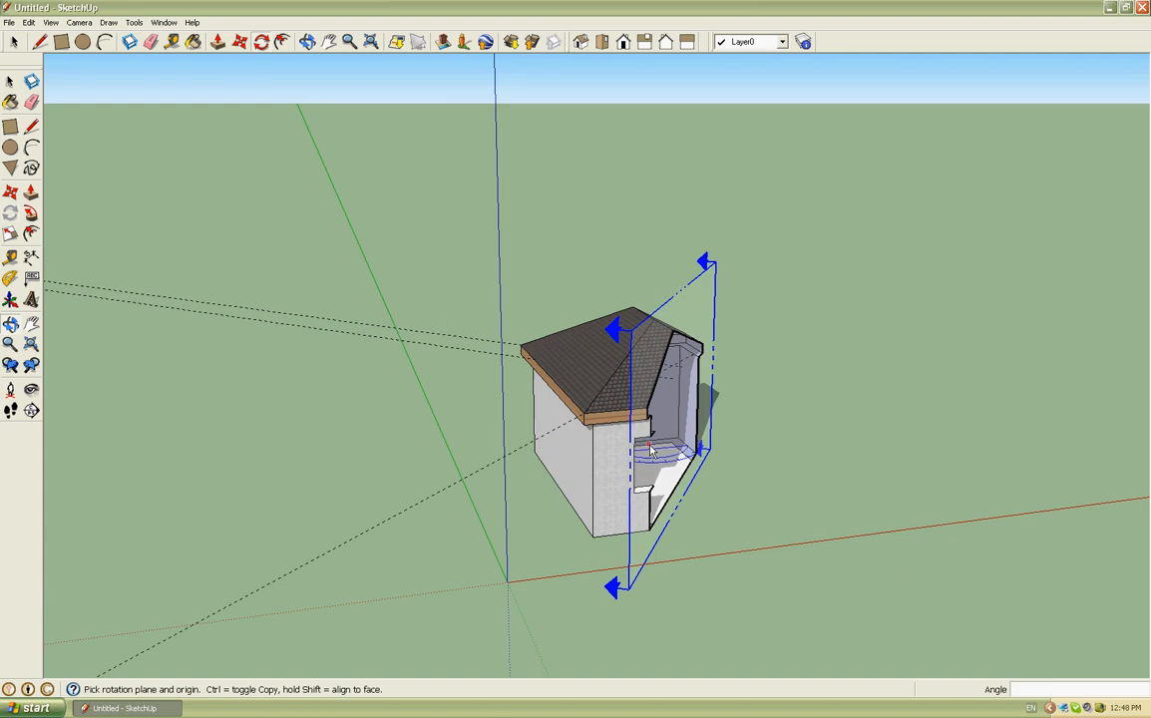
pyautogui.click(592, 439)
pyautogui.click(591, 499)
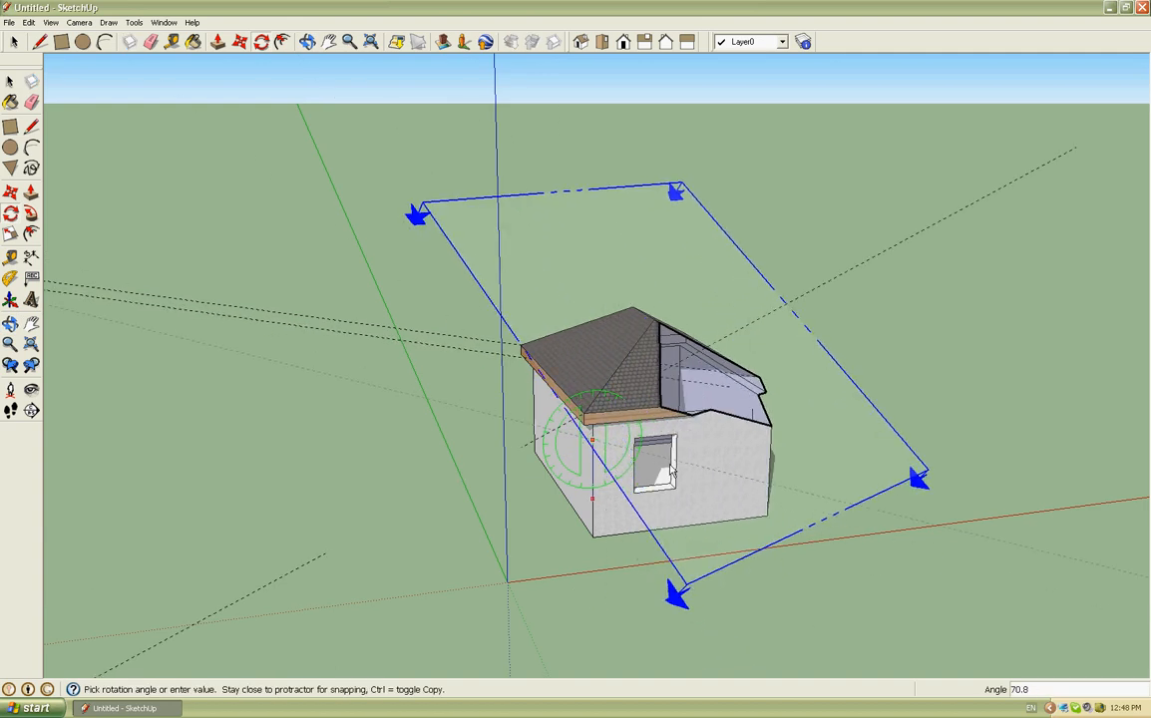
pyautogui.click(671, 470)
pyautogui.moveTo(732, 531); pyautogui.dragTo(554, 479, button='middle')
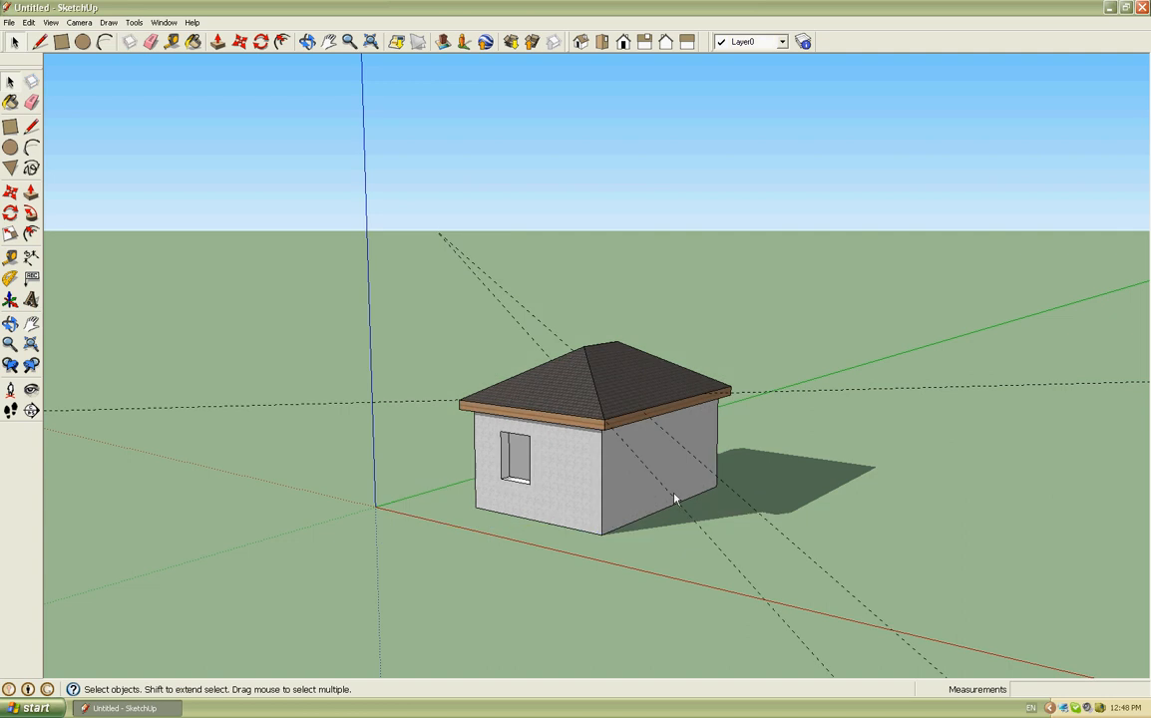
# Delete the leftover construction guide lines around the house.
pyautogui.moveTo(673, 495); pyautogui.dragTo(642, 587, button='middle')
pyautogui.click(643, 586)
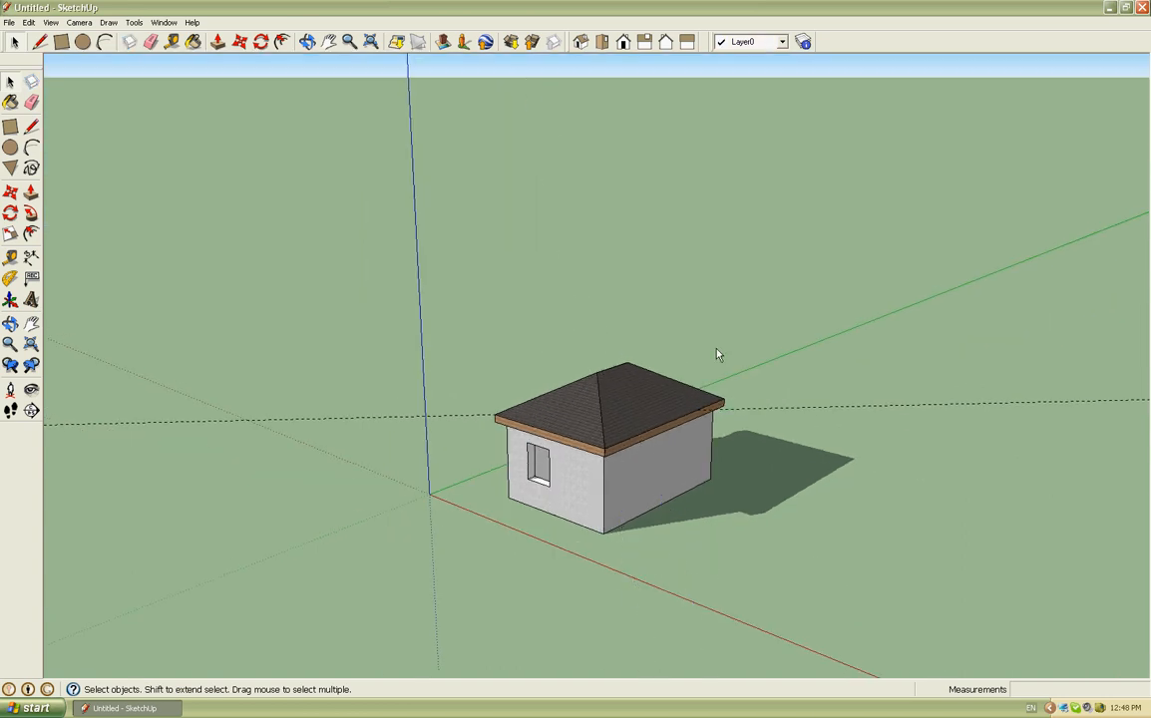
pyautogui.press('Delete')
pyautogui.scroll(-3, 767, 530)
pyautogui.moveTo(767, 531); pyautogui.dragTo(500, 527, button='middle')
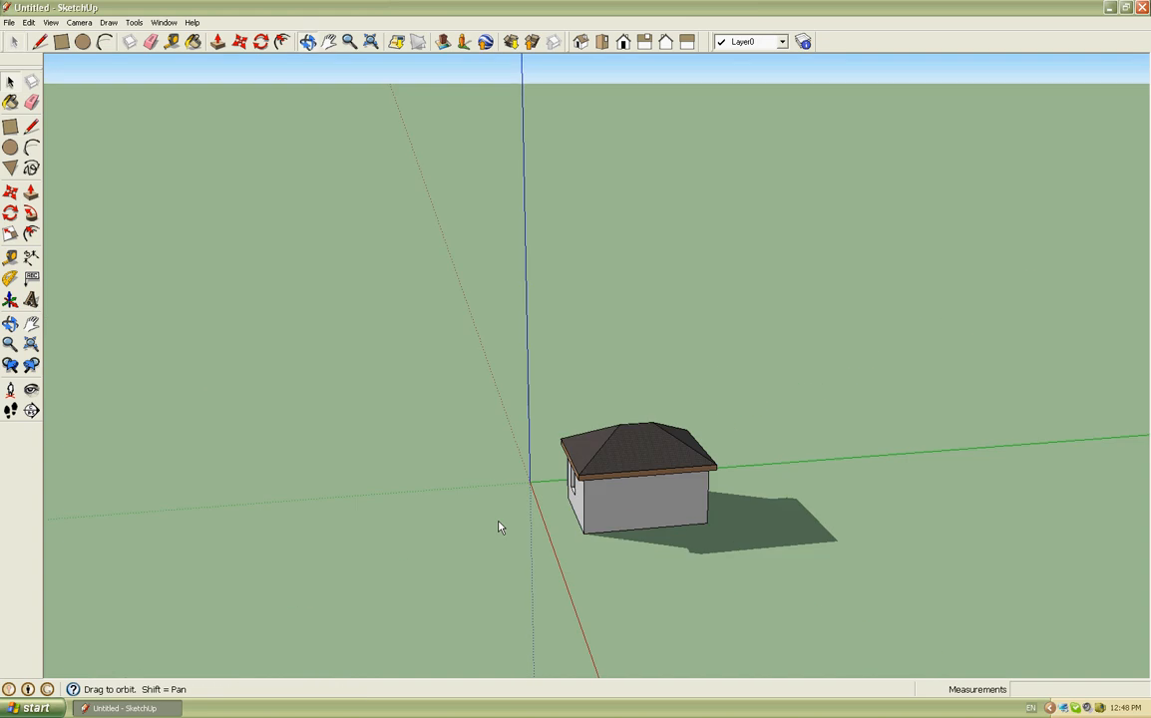
# Draw two ground rectangles from the house's base corners, one beside the long wall and one in front of the window wall.
pyautogui.scroll(5, 632, 482)
pyautogui.moveTo(632, 482); pyautogui.dragTo(1135, 451, button='middle')
pyautogui.scroll(-3, 640, 477)
pyautogui.scroll(-2, 765, 427)
pyautogui.press('r')
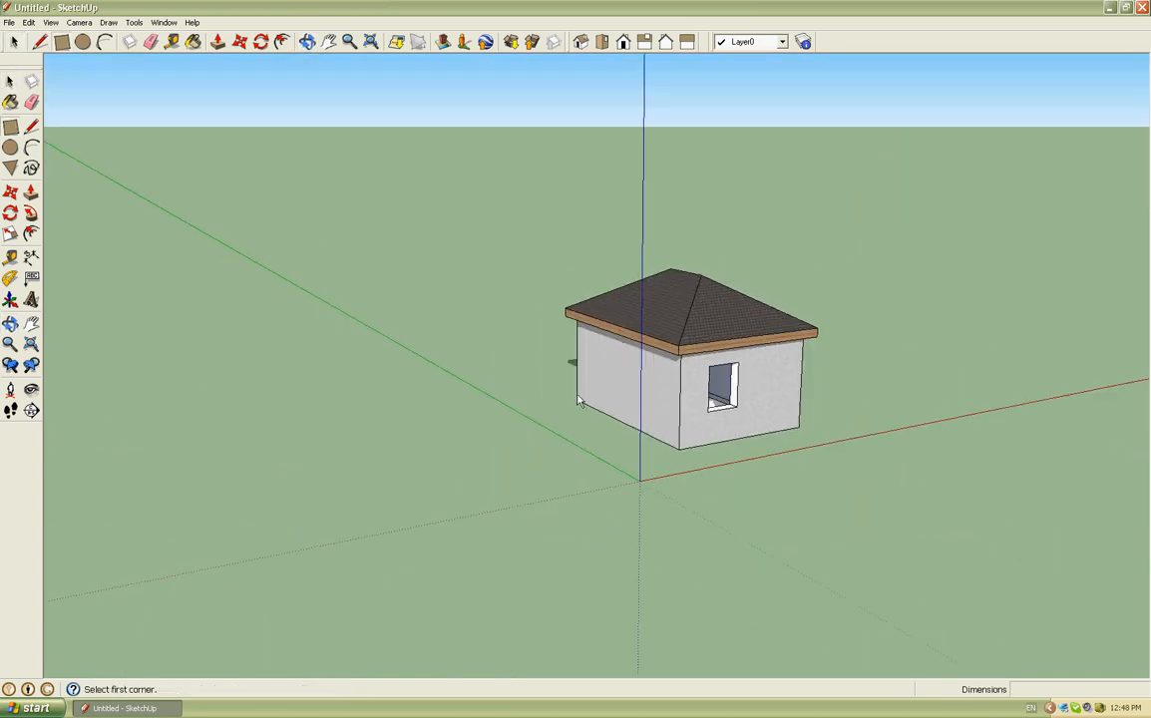
pyautogui.click(576, 401)
pyautogui.click(419, 567)
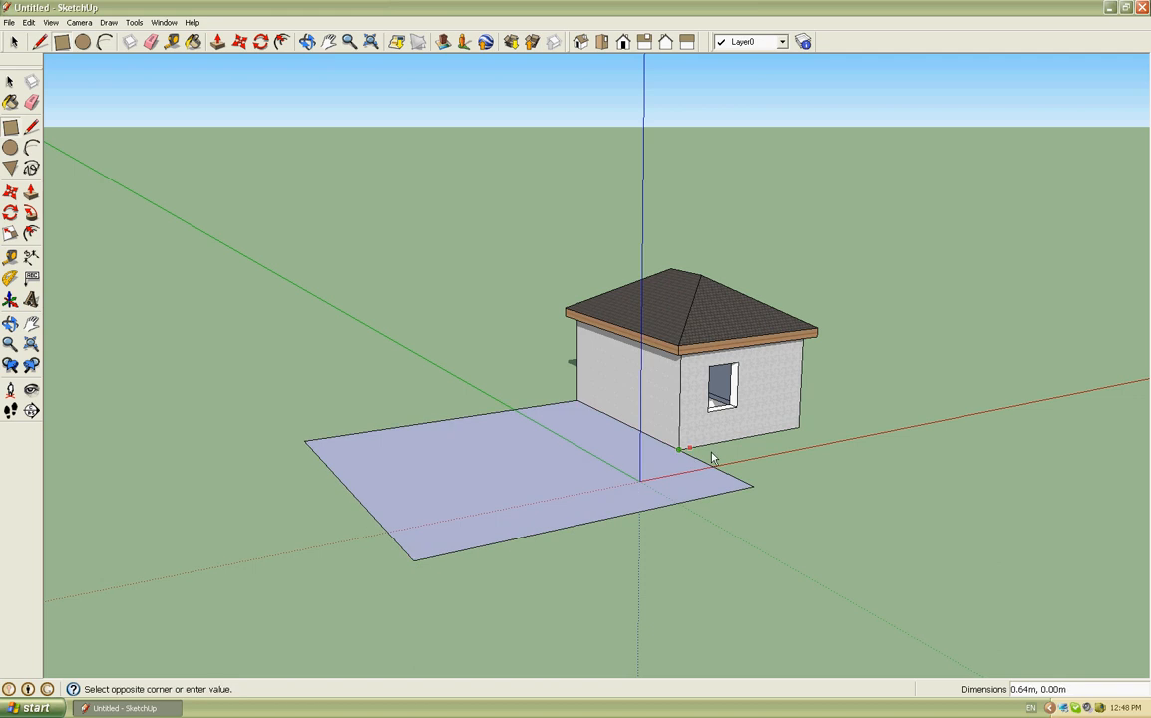
pyautogui.click(941, 455)
pyautogui.scroll(1, 723, 506)
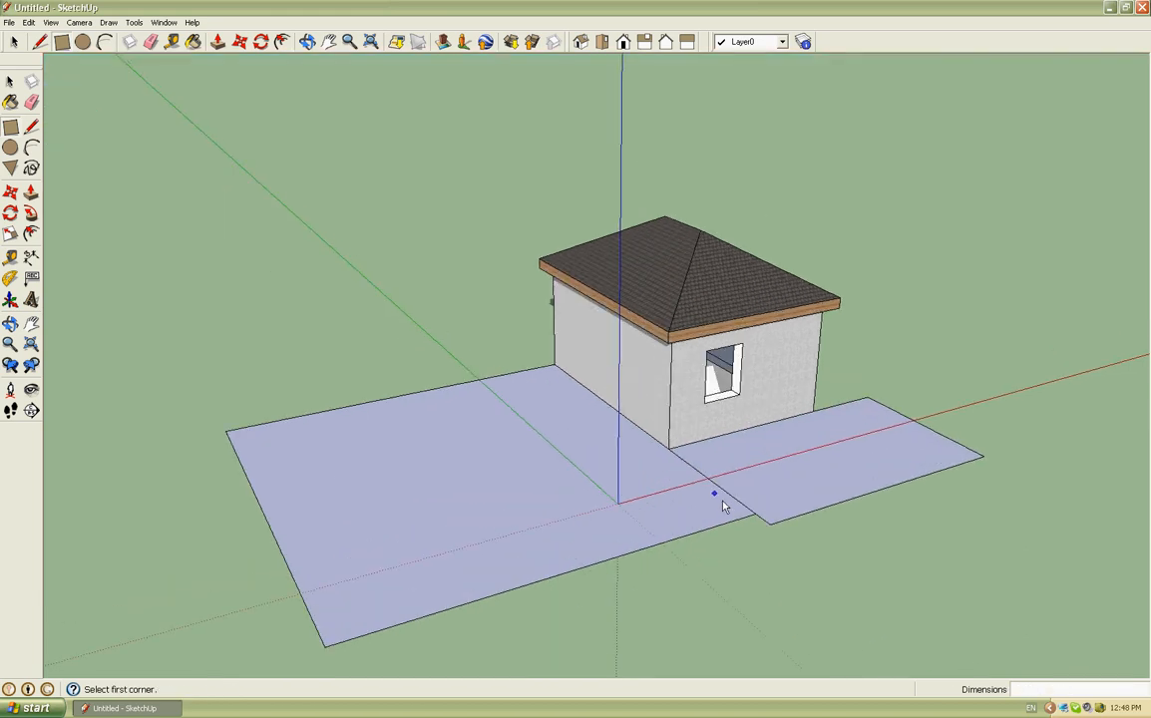
# Erase the edge segment dividing the two ground rectangles so they merge into one surface.
pyautogui.press('e')
pyautogui.click(703, 473)
pyautogui.scroll(-1, 682, 533)
pyautogui.moveTo(683, 532)
pyautogui.mouseDown(button='middle')
pyautogui.moveTo(670, 543)
pyautogui.moveTo(815, 468)
pyautogui.mouseUp(button='middle')
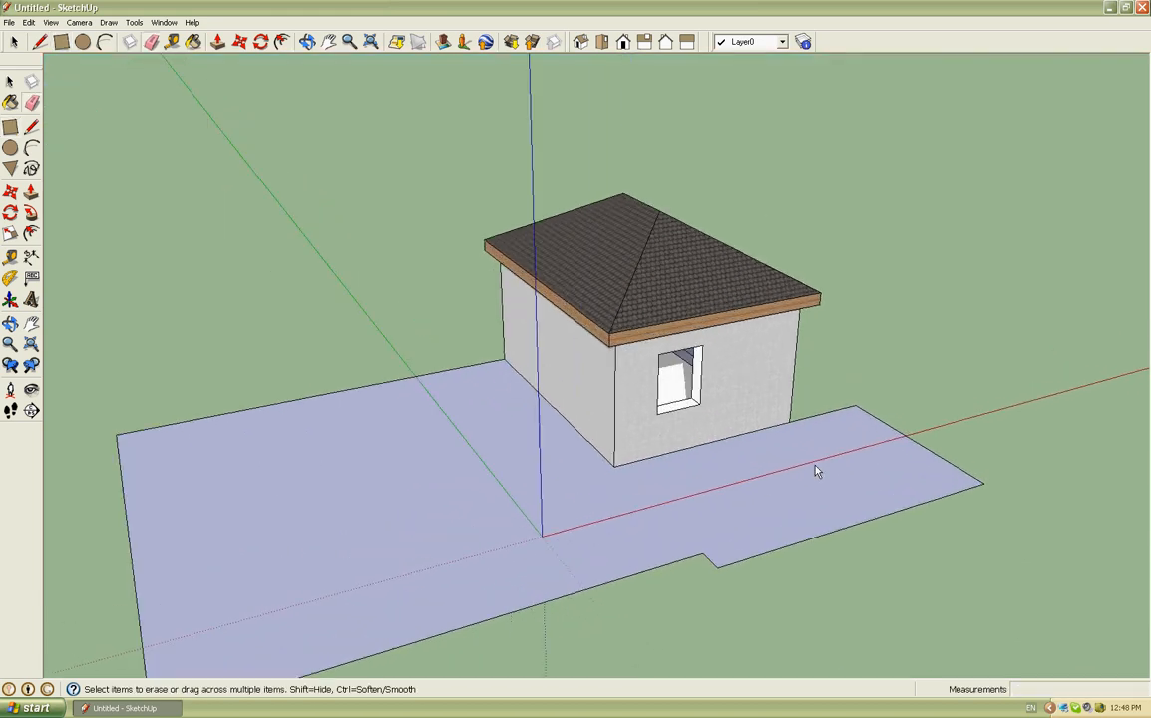
# Try several sketch looks from the Assorted Styles collection and apply the Pencil on Tracing Paper style to the model.
pyautogui.click(164, 22)
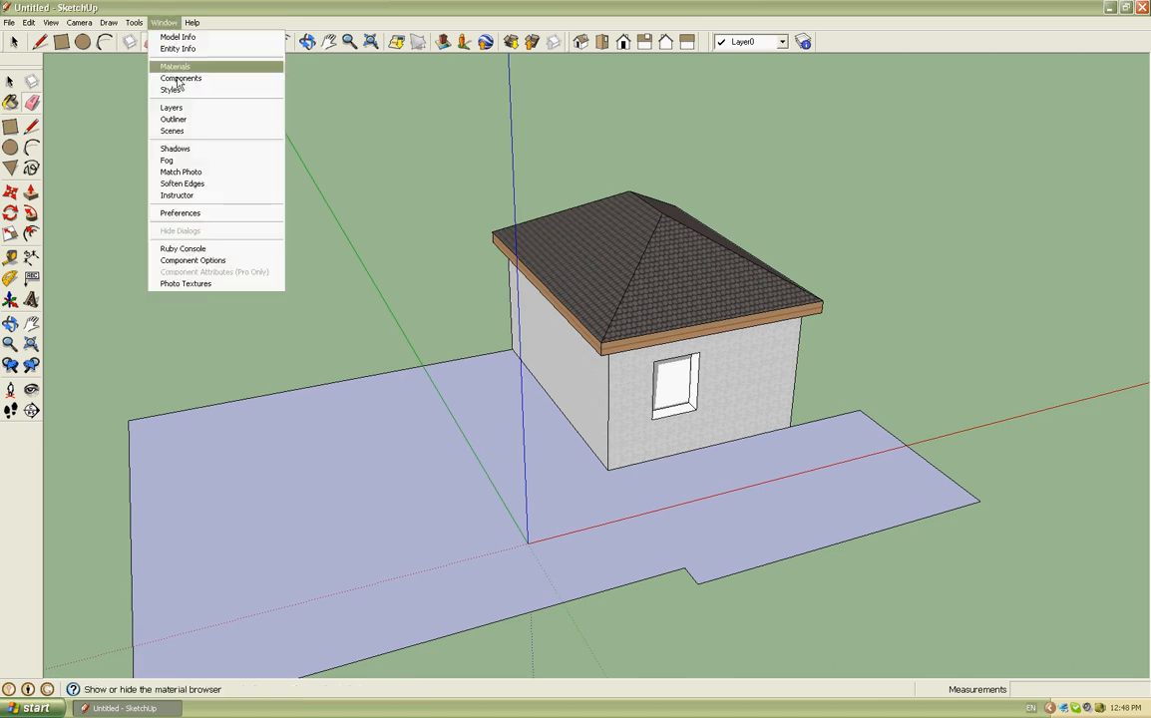
pyautogui.click(196, 108)
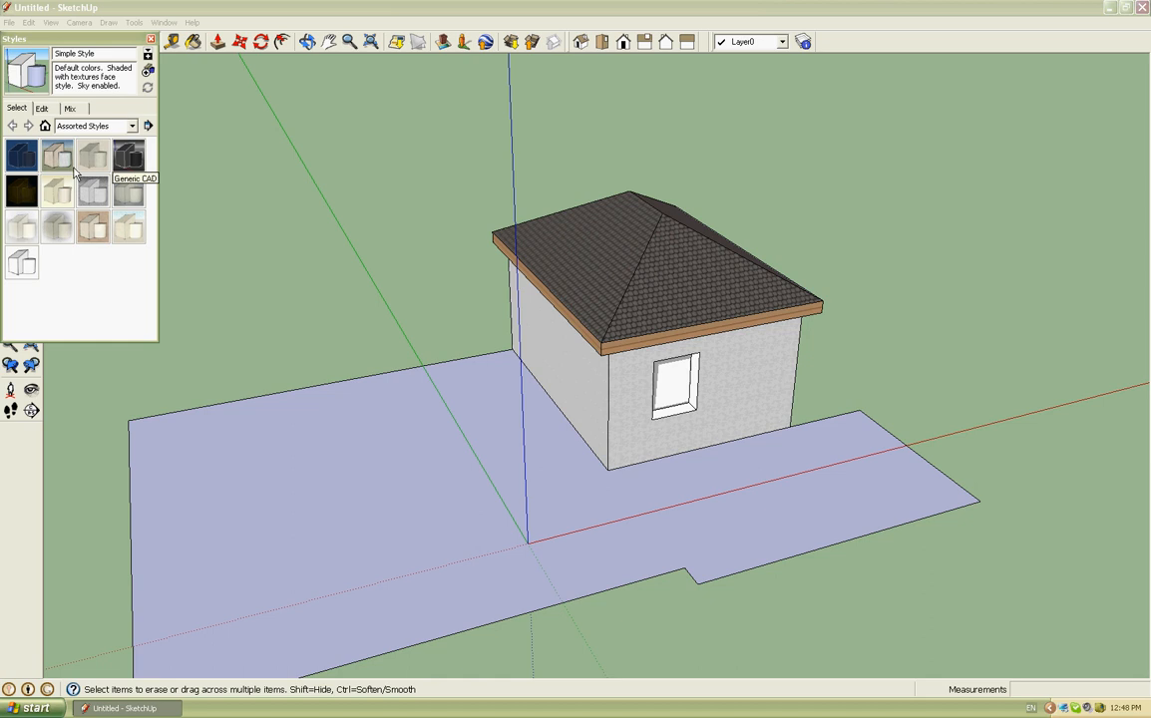
pyautogui.click(70, 168)
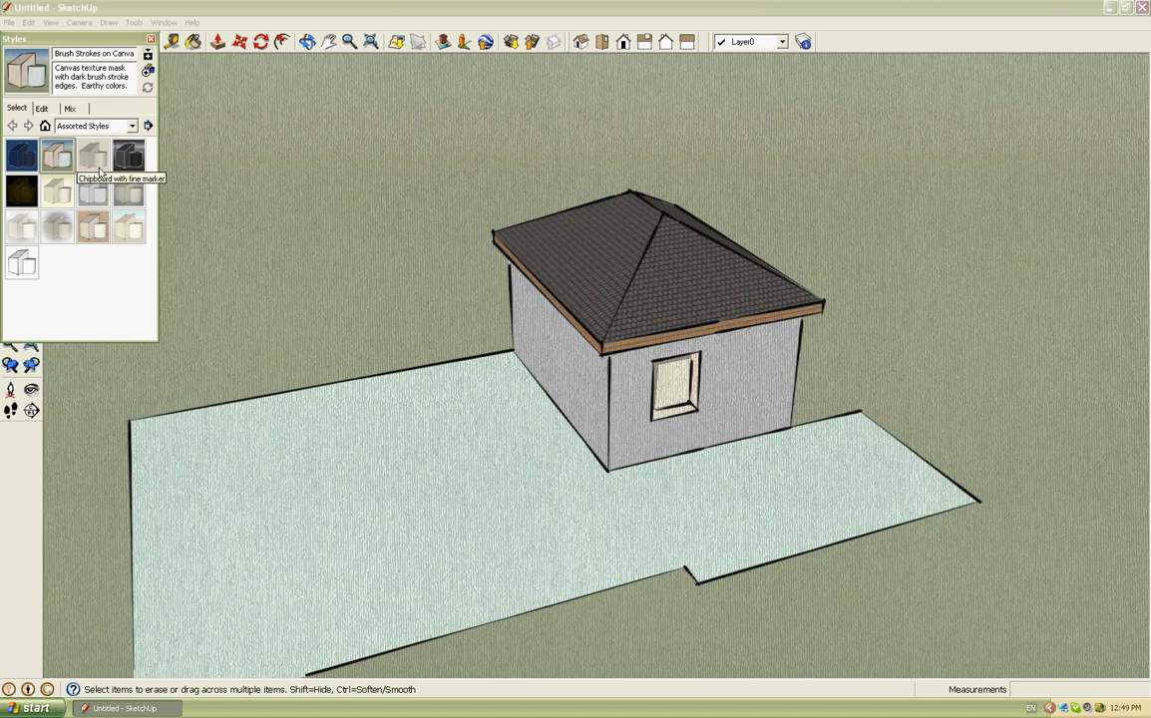
pyautogui.click(96, 162)
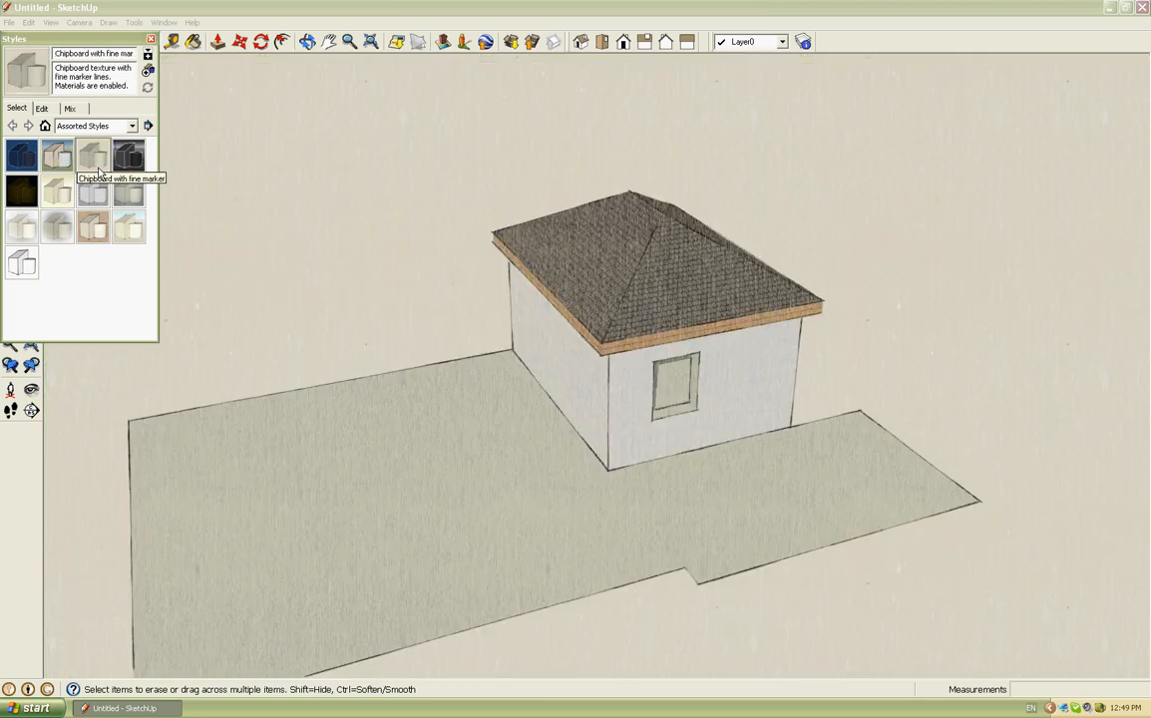
pyautogui.click(127, 234)
pyautogui.click(127, 228)
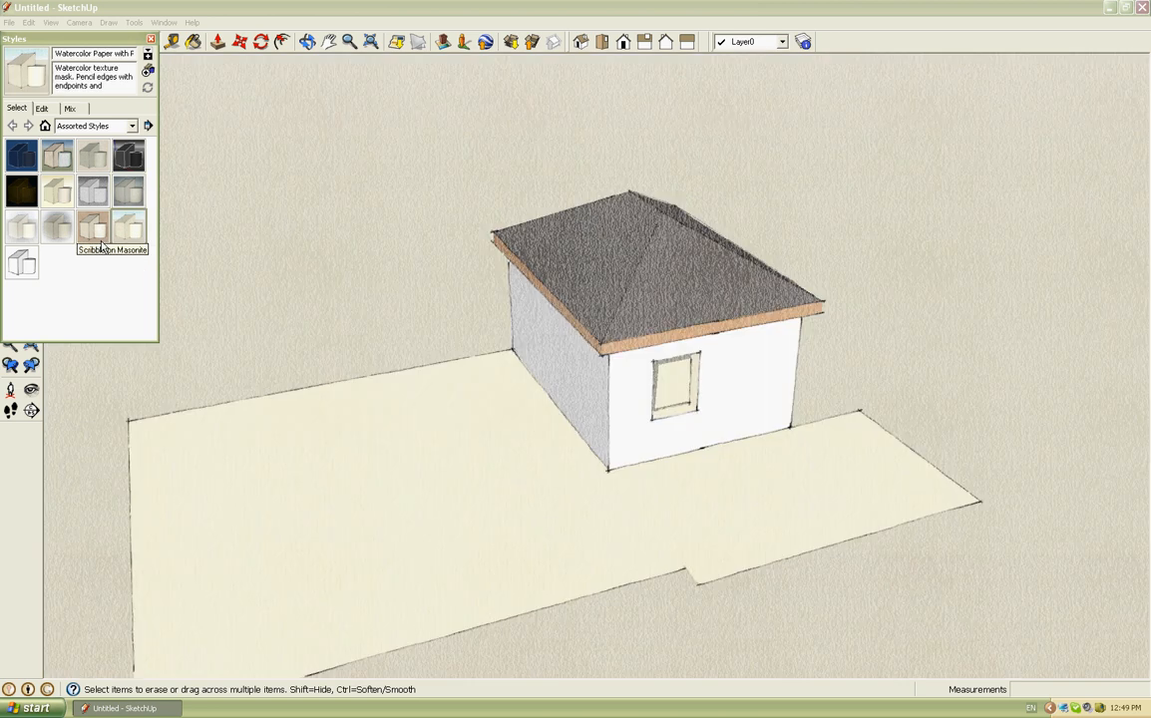
pyautogui.click(92, 228)
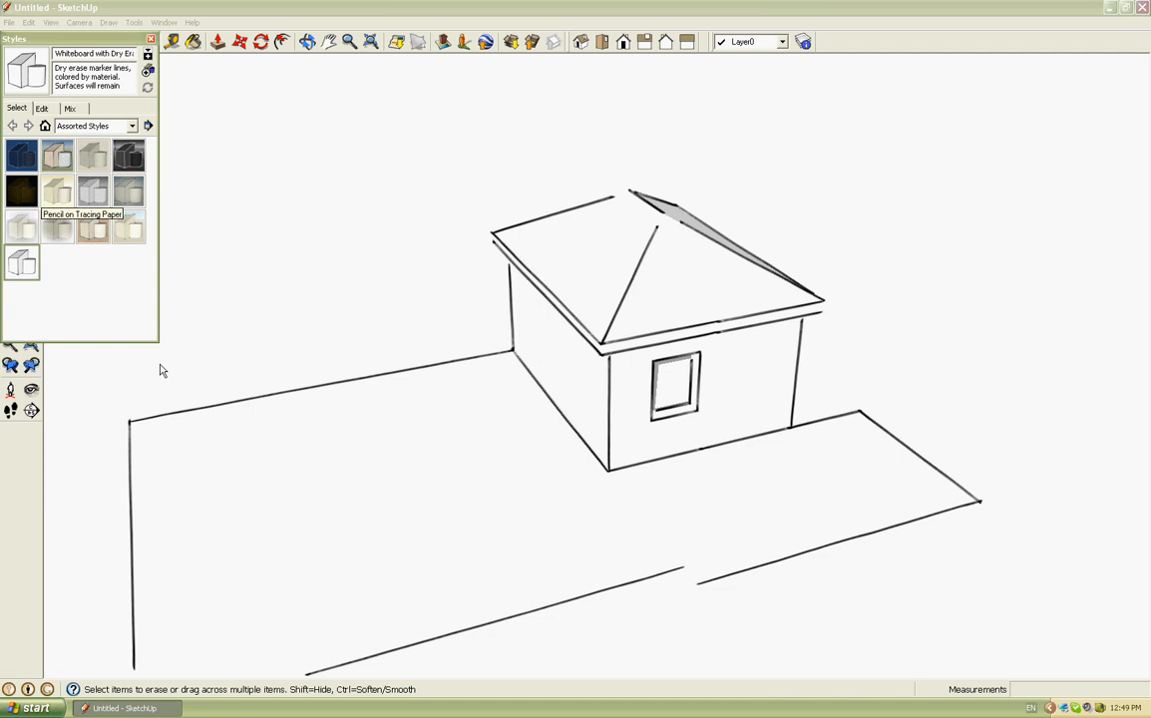
pyautogui.click(150, 39)
# Draw a circle on the wall beside the rectangular window and push it about 0.58 m into the wall.
pyautogui.moveTo(593, 471); pyautogui.dragTo(621, 329, button='middle')
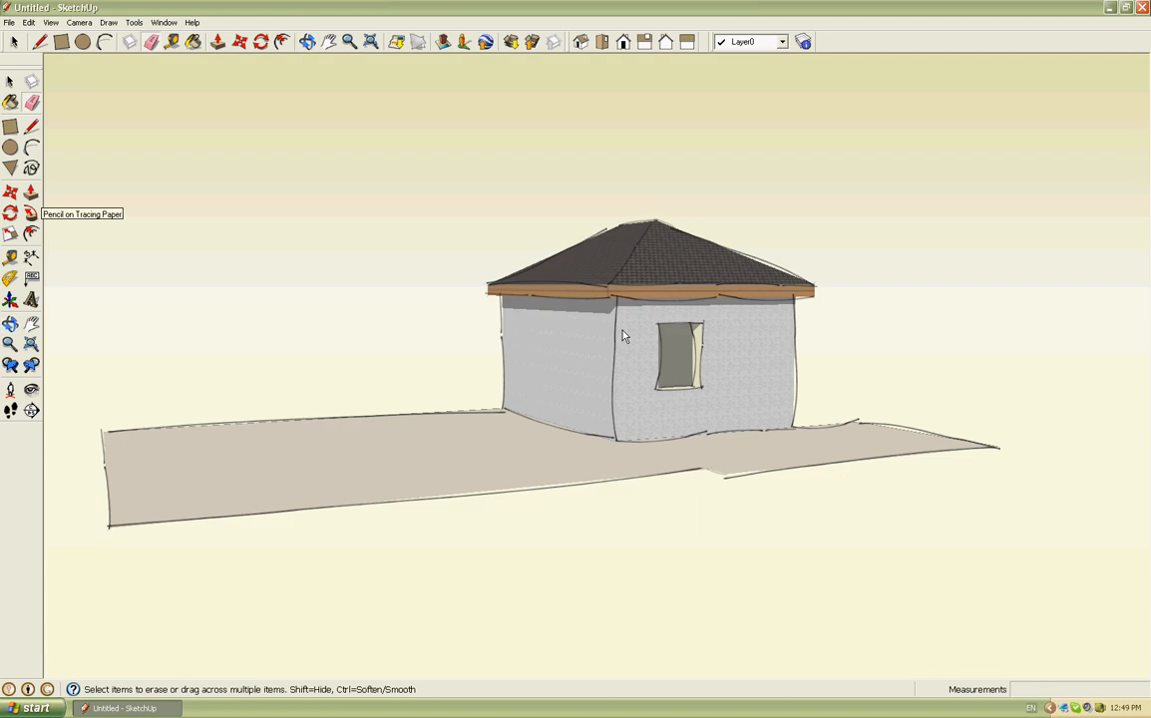
pyautogui.moveTo(483, 329); pyautogui.dragTo(634, 398, button='middle')
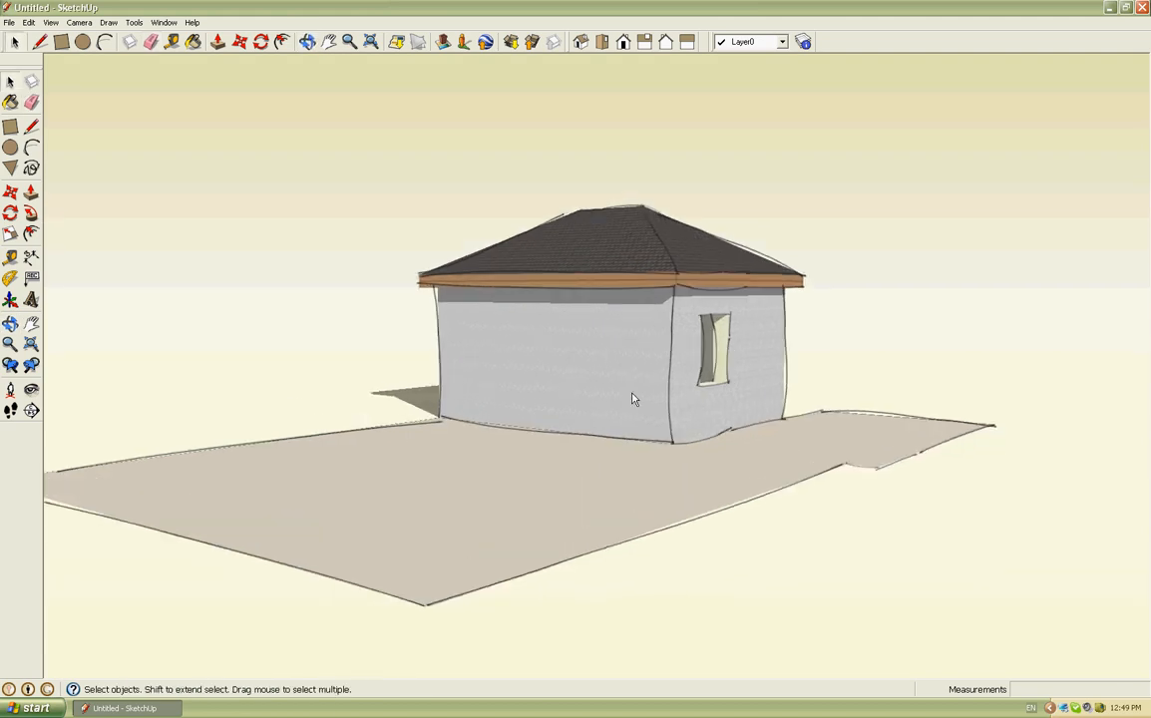
pyautogui.scroll(3, 714, 454)
pyautogui.moveTo(714, 454); pyautogui.dragTo(237, 537, button='middle')
pyautogui.moveTo(701, 442); pyautogui.dragTo(388, 392, button='middle')
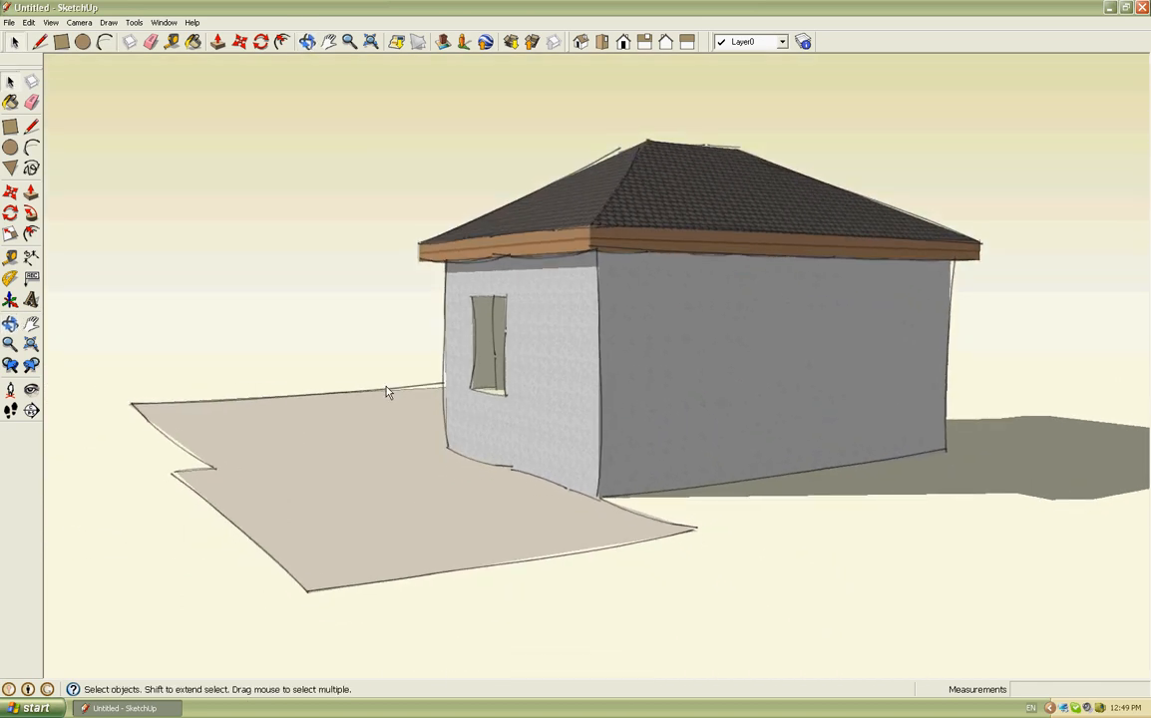
pyautogui.moveTo(304, 426); pyautogui.dragTo(827, 351, button='middle')
pyautogui.press('c')
pyautogui.click(780, 330)
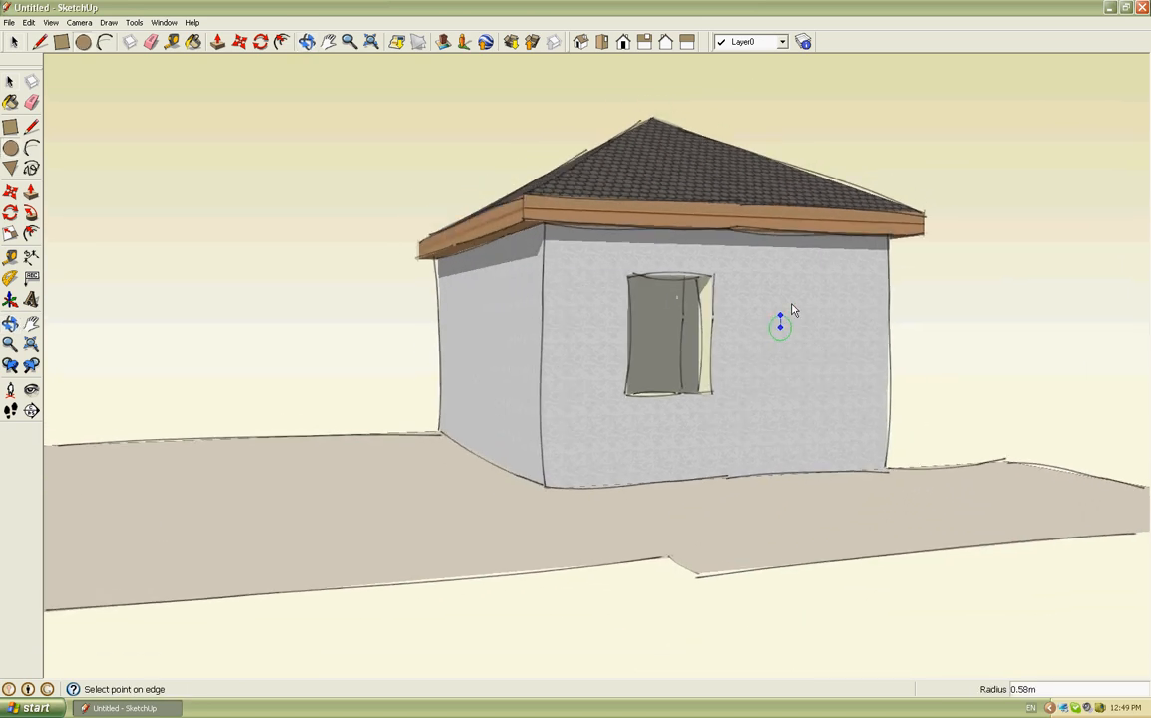
pyautogui.click(795, 297)
pyautogui.press('p')
pyautogui.moveTo(786, 324); pyautogui.dragTo(710, 346)
pyautogui.click(710, 344)
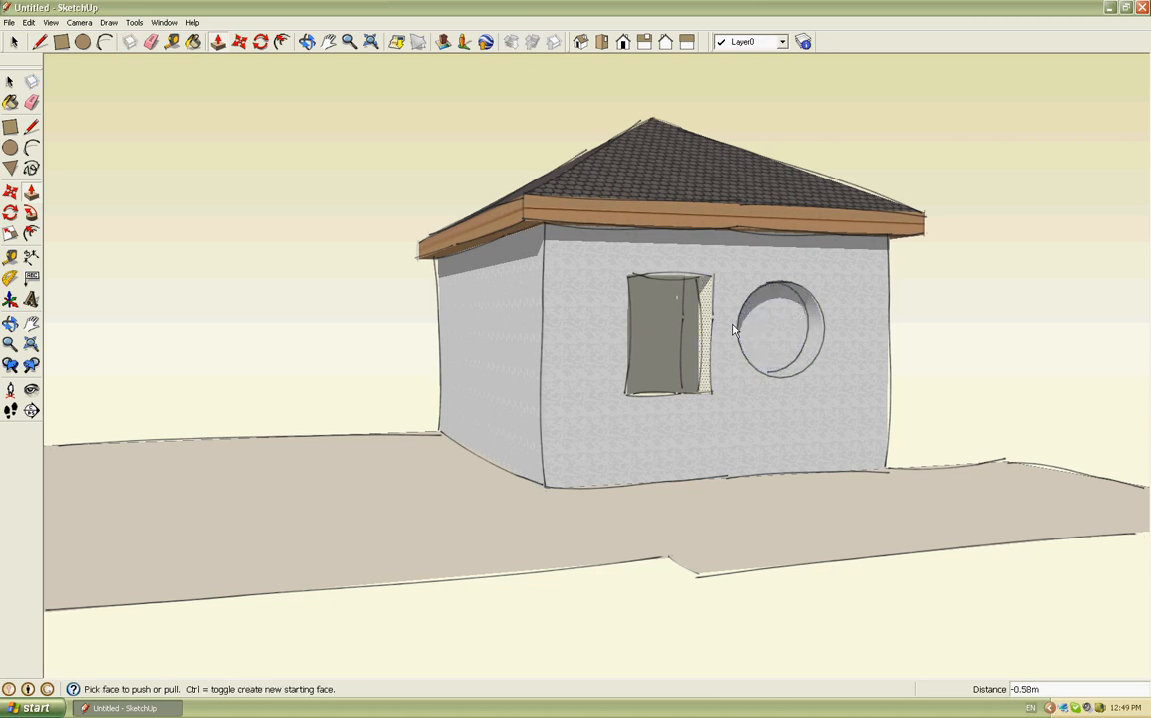
# Offset the recessed circular face inward and pull the resulting ring out about 0.18 m to form a window frame.
pyautogui.moveTo(736, 329); pyautogui.dragTo(807, 367, button='middle')
pyautogui.scroll(3, 808, 341)
pyautogui.scroll(2, 808, 341)
pyautogui.press('f')
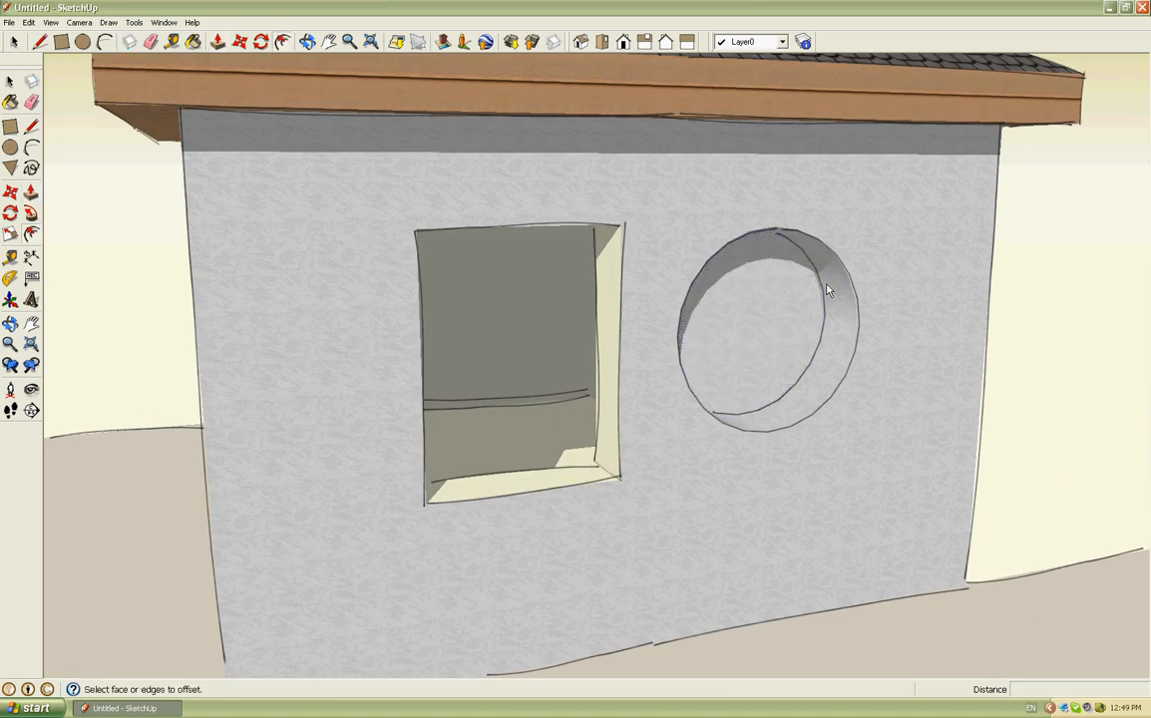
pyautogui.click(816, 283)
pyautogui.click(812, 304)
pyautogui.moveTo(811, 319); pyautogui.dragTo(895, 298, button='middle')
pyautogui.press('p')
pyautogui.click(823, 319)
pyautogui.click(839, 336)
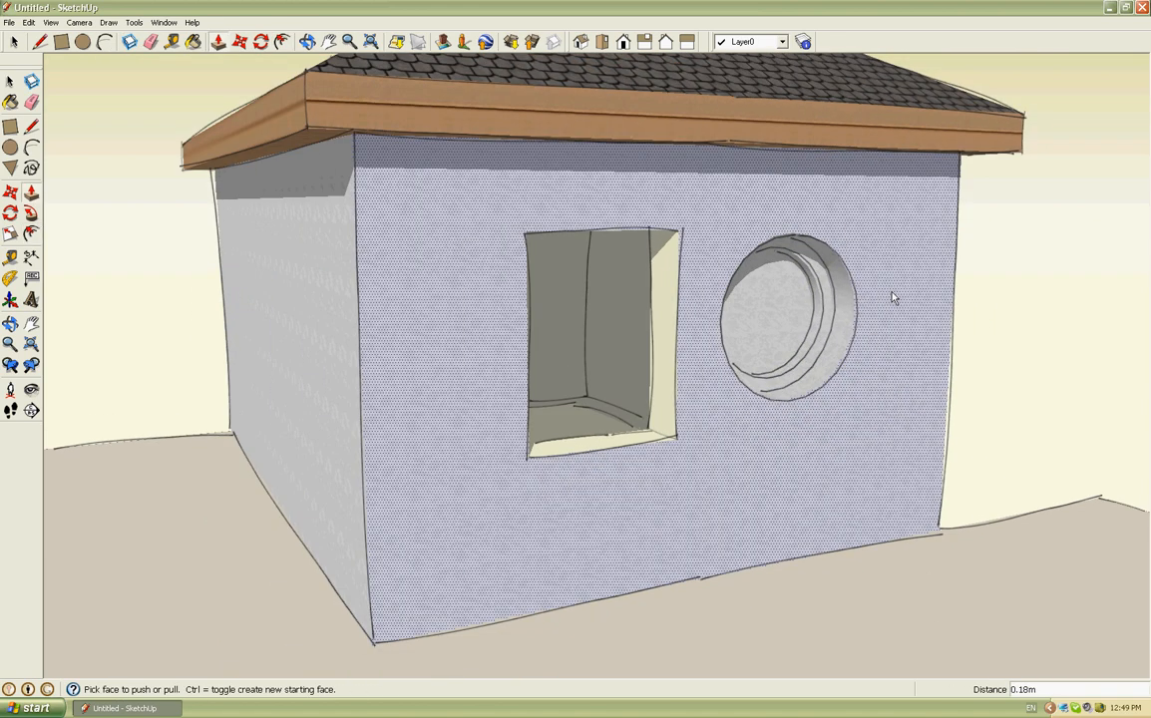
# Sample the Cladding_Siding_Tan material from the roof fascia and paint the round window's frame with it.
pyautogui.press('b')
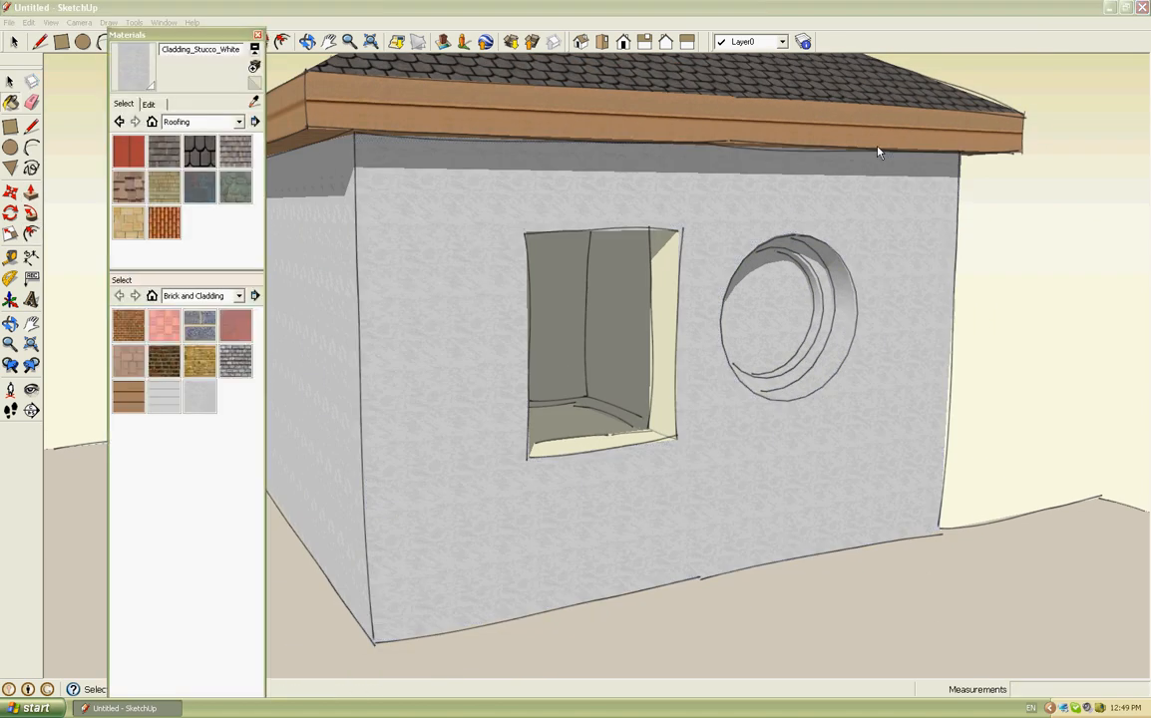
pyautogui.keyDown('alt'); pyautogui.click(878, 152); pyautogui.keyUp('alt')
pyautogui.click(818, 329)
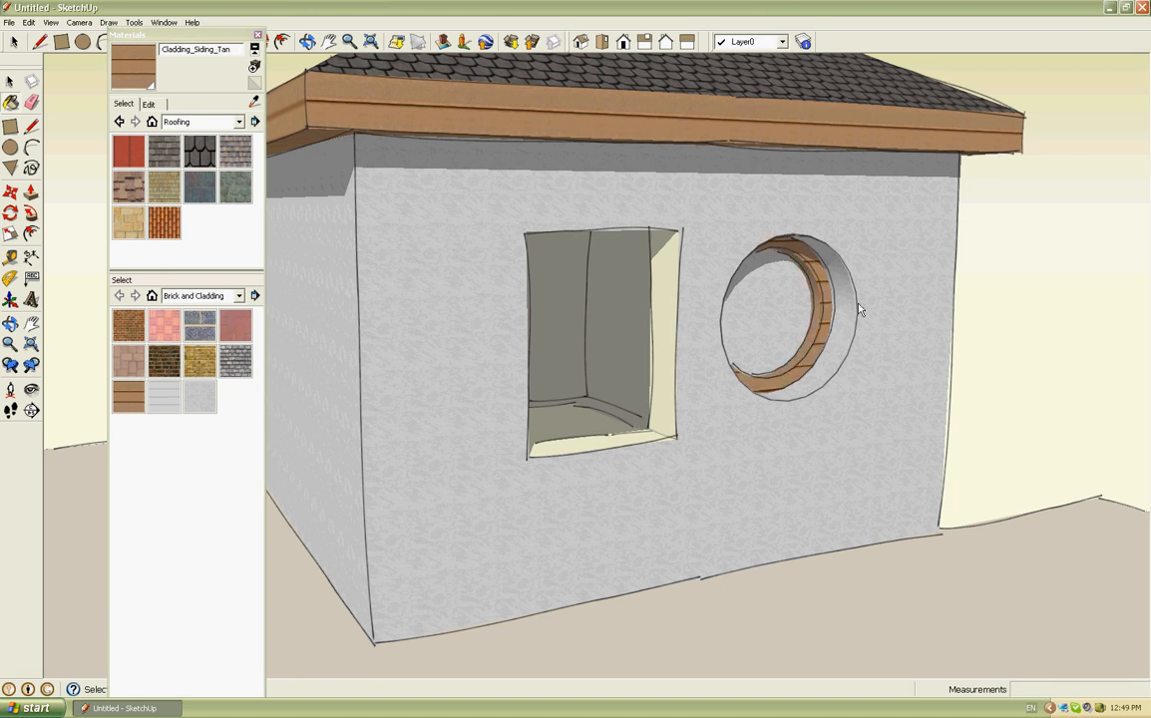
pyautogui.moveTo(860, 310); pyautogui.dragTo(768, 279, button='middle')
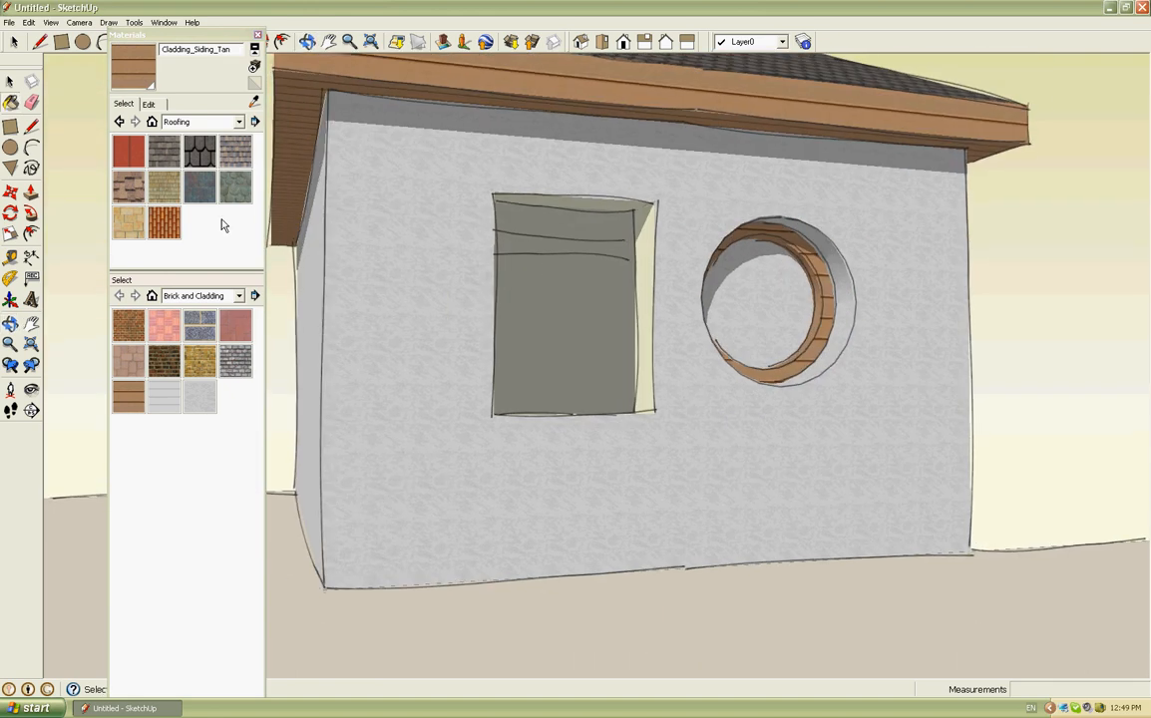
# Paint the round window's inner pane with Translucent_Glass_Gray from the Translucent materials and close the material browser.
pyautogui.click(240, 122)
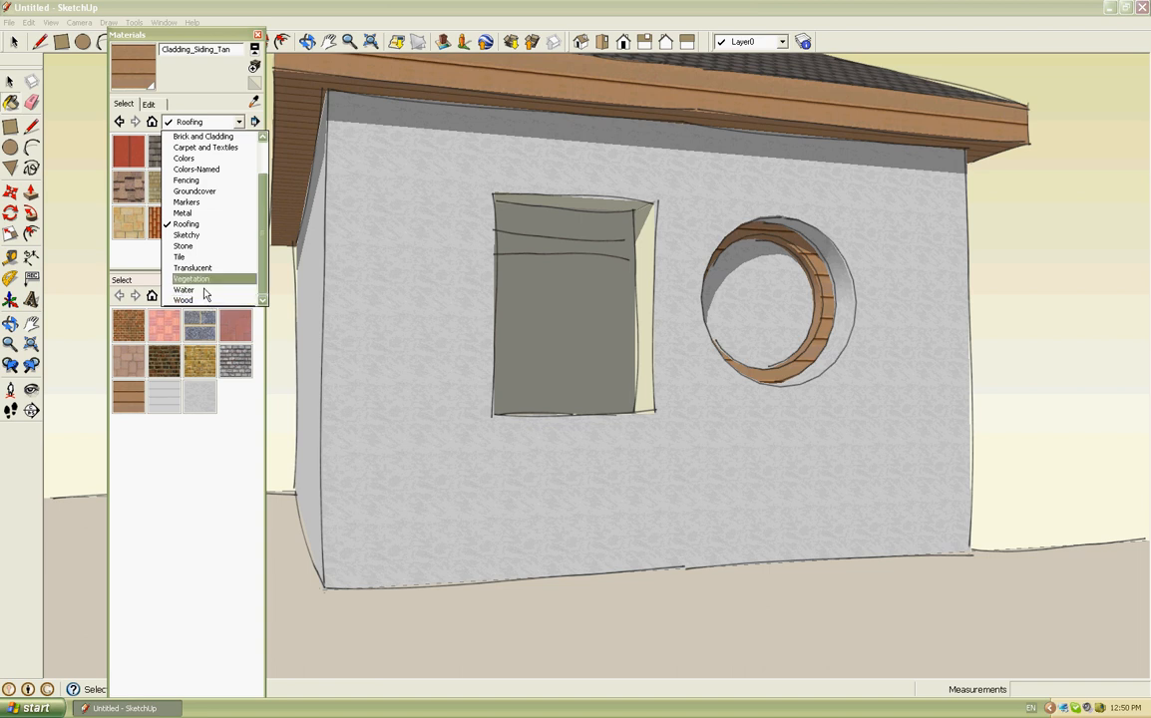
pyautogui.click(192, 267)
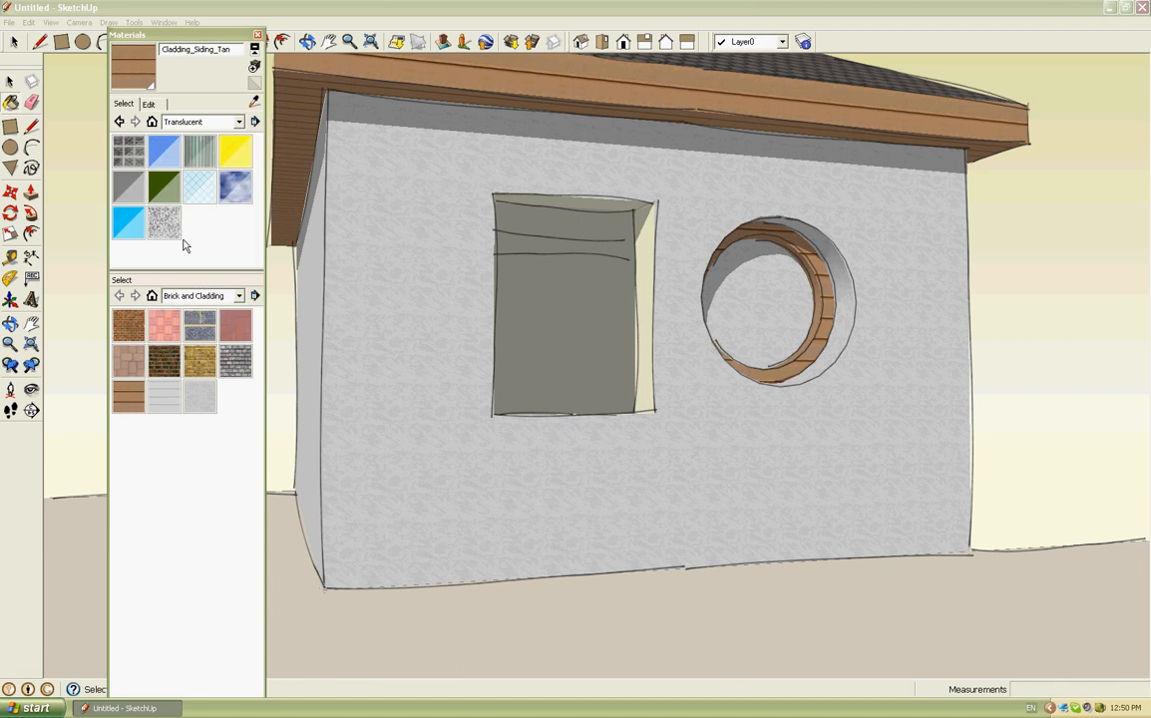
pyautogui.click(128, 187)
pyautogui.moveTo(797, 325)
pyautogui.mouseDown(button='middle')
pyautogui.moveTo(771, 336)
pyautogui.moveTo(750, 427)
pyautogui.moveTo(531, 427)
pyautogui.moveTo(797, 442)
pyautogui.moveTo(721, 458)
pyautogui.moveTo(712, 427)
pyautogui.moveTo(705, 458)
pyautogui.mouseUp(button='middle')
pyautogui.scroll(-3, 533, 428)
pyautogui.scroll(-3, 708, 461)
pyautogui.scroll(-2, 709, 465)
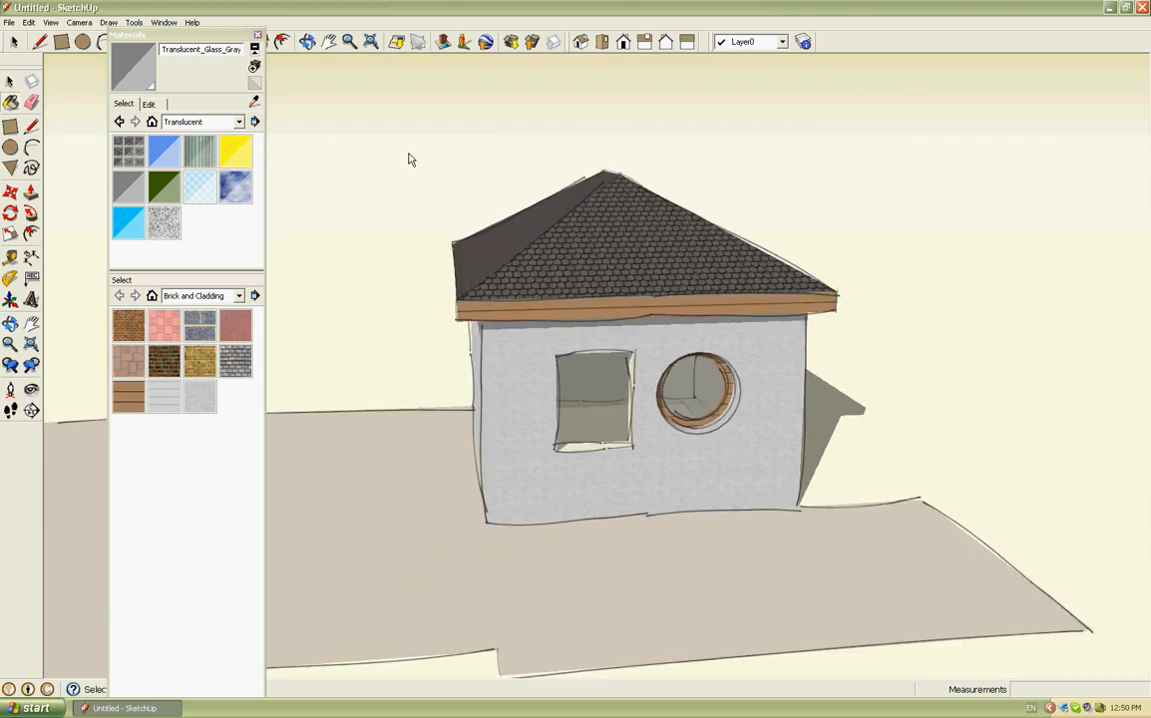
pyautogui.click(257, 35)
pyautogui.moveTo(282, 324); pyautogui.dragTo(589, 357, button='middle')
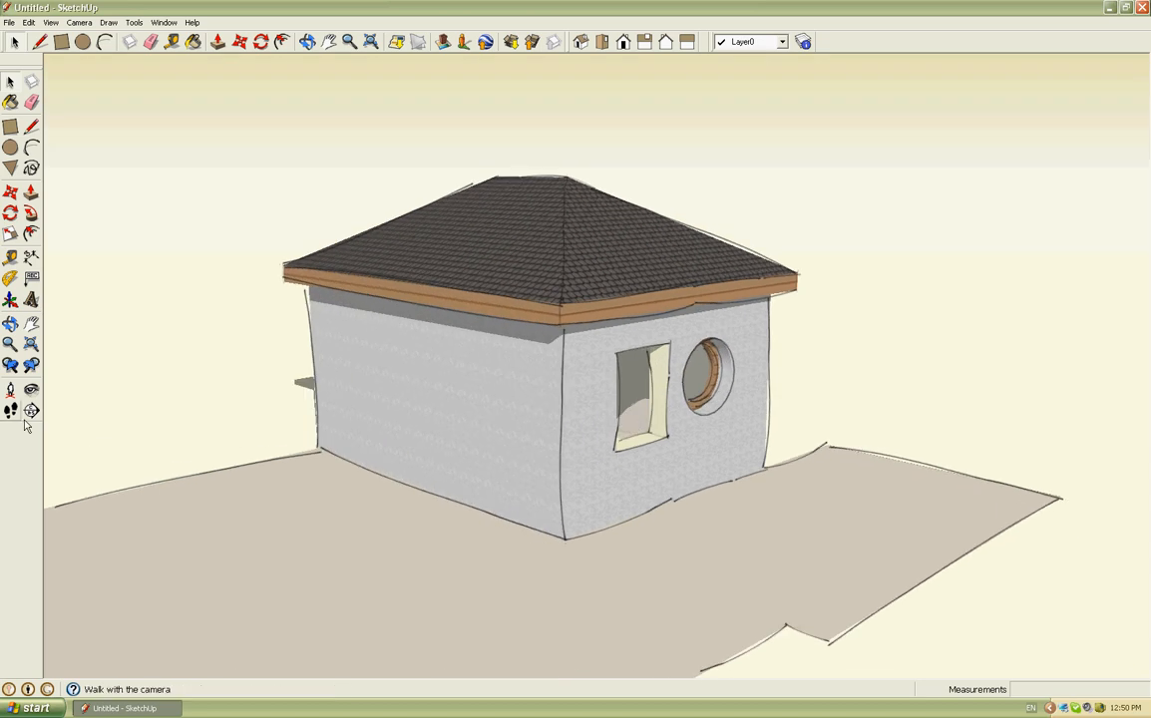
pyautogui.click(30, 277)
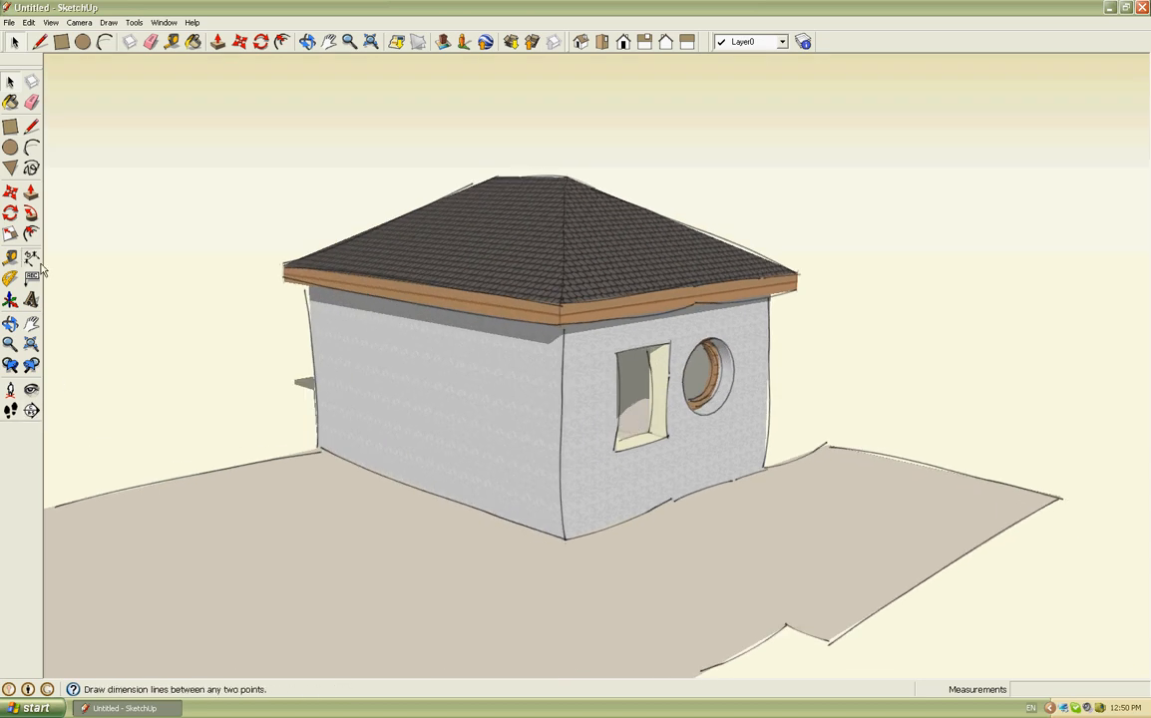
pyautogui.click(563, 331)
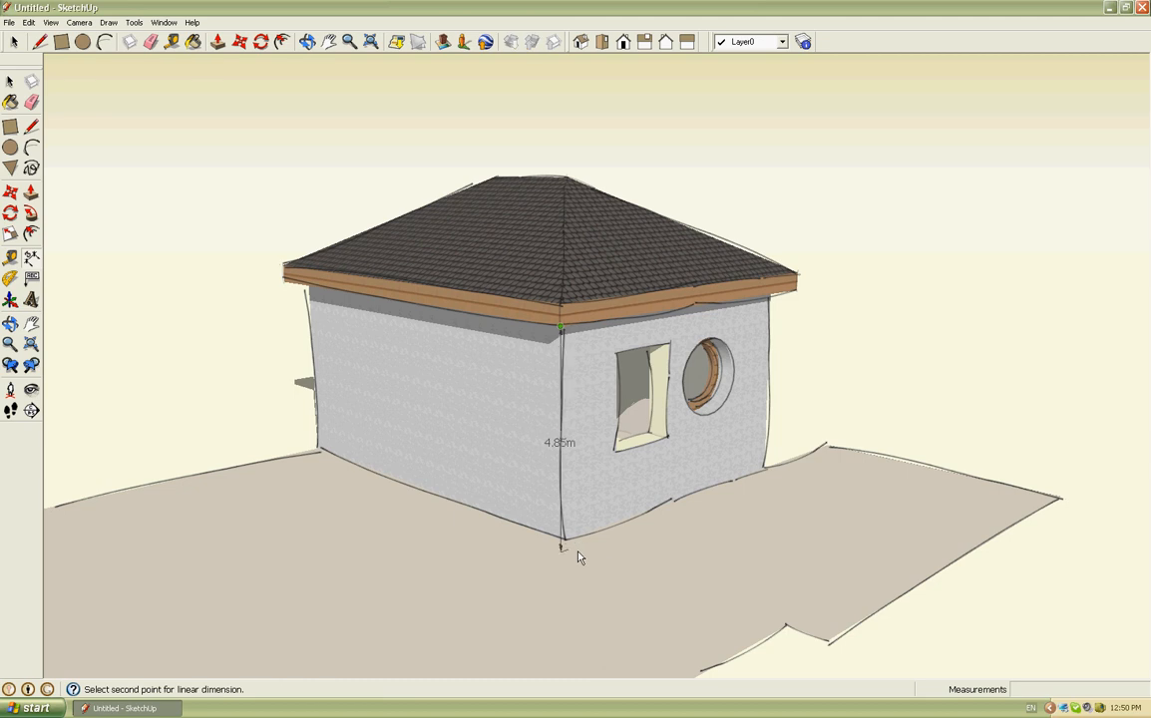
pyautogui.click(565, 541)
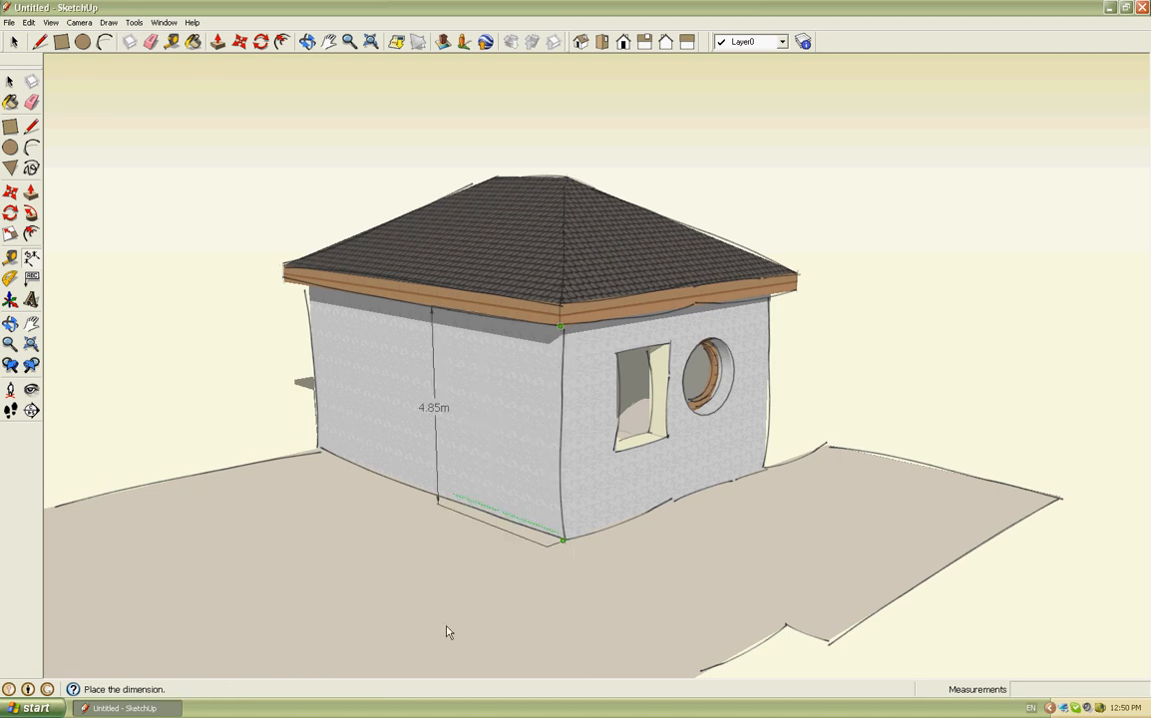
pyautogui.press('Escape')
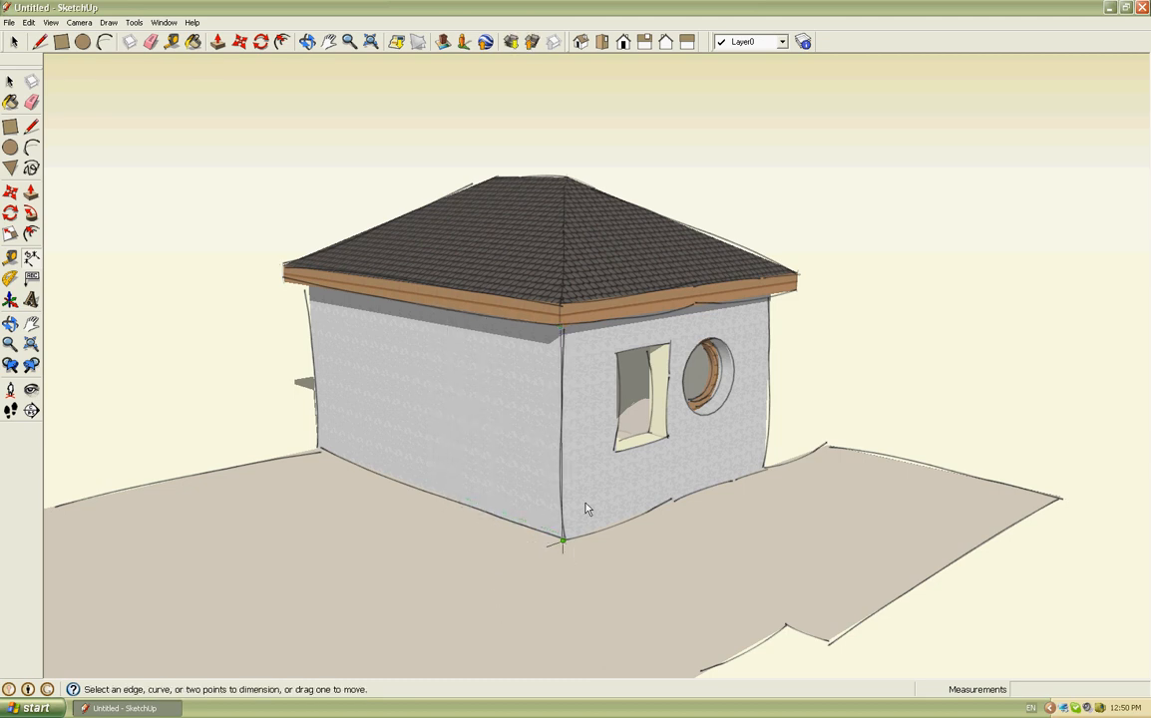
# Add a vertical dimension outside the far end of the long wall, from the eave's lower corner to the wall's base corner.
pyautogui.click(285, 283)
pyautogui.click(318, 449)
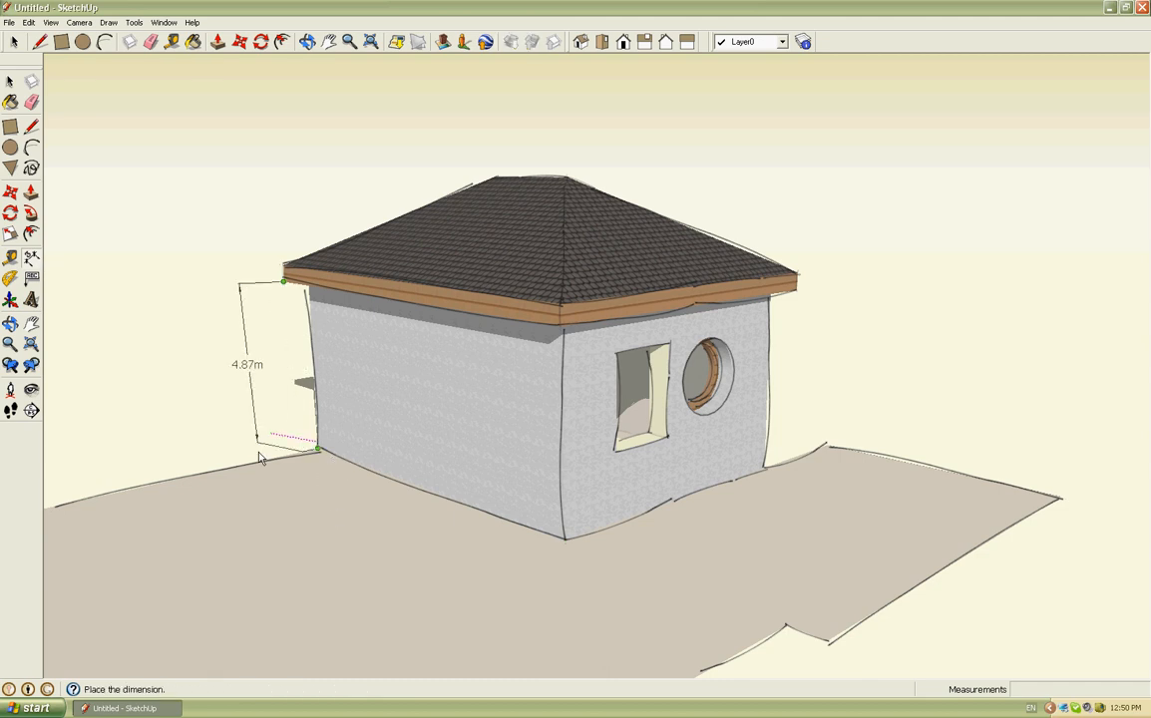
pyautogui.click(256, 411)
pyautogui.press('c')
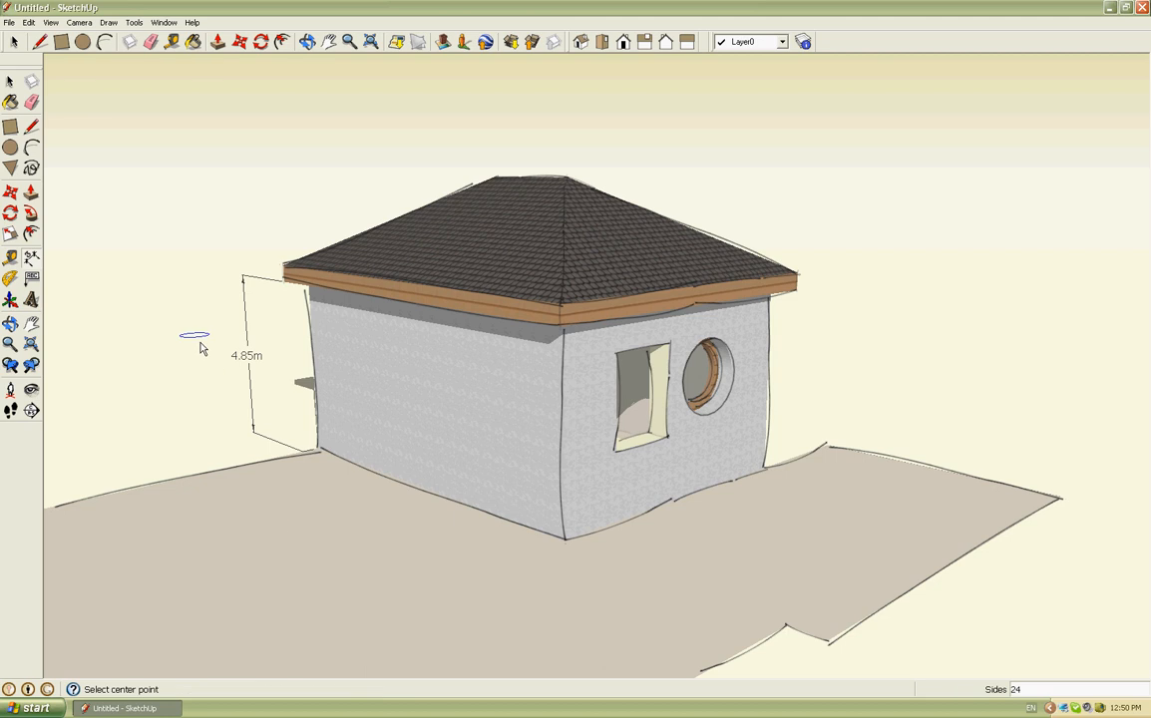
pyautogui.press('space')
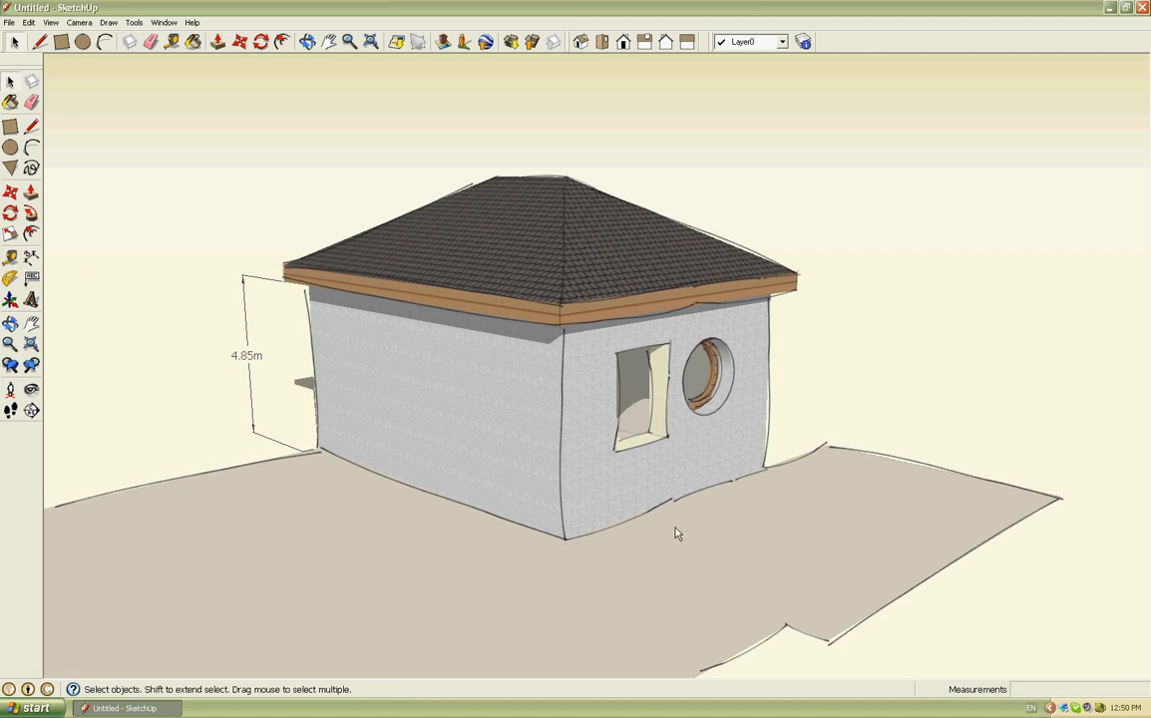